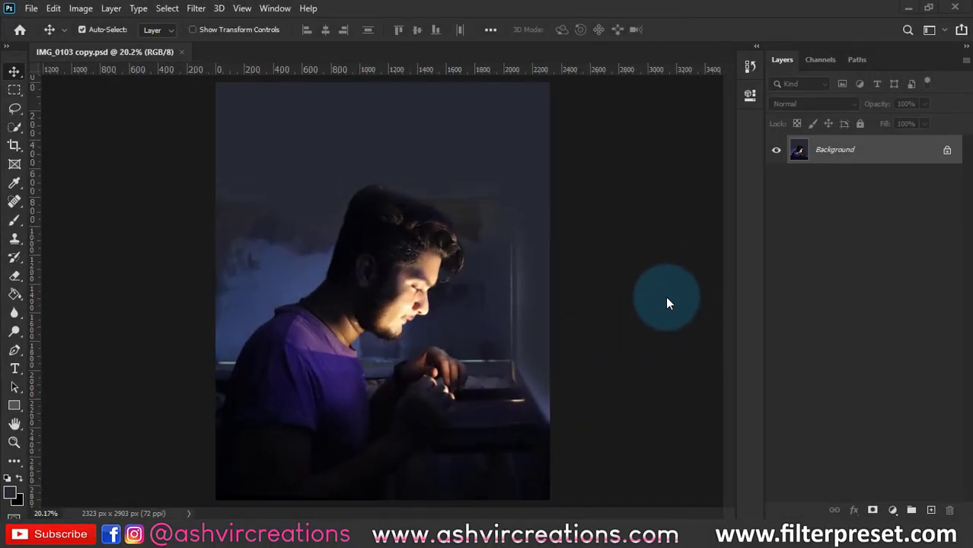
# Duplicate the Background layer under the name Background copy.
pyautogui.scroll(-1, 667, 298)
pyautogui.scroll(5, 458, 369)
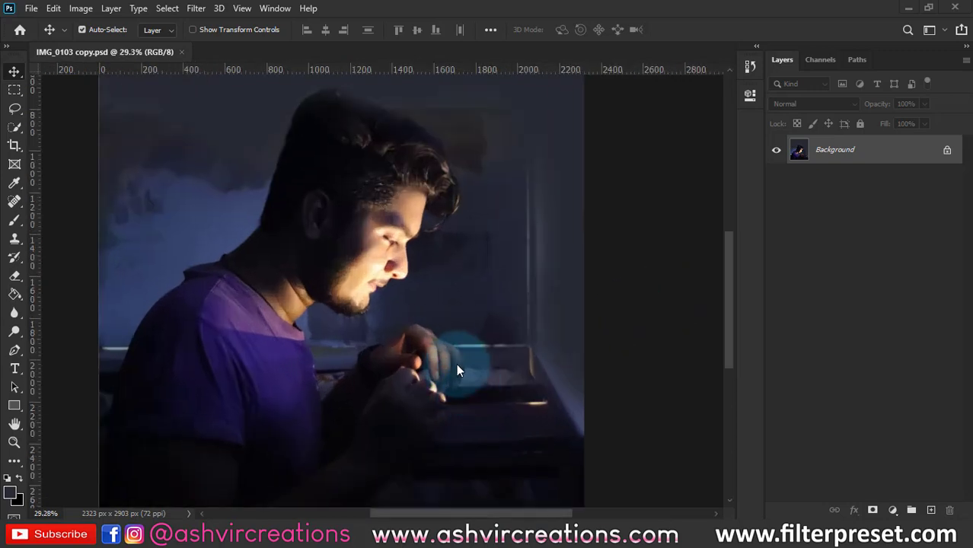
pyautogui.scroll(-2, 457, 358)
pyautogui.moveTo(456, 352); pyautogui.dragTo(858, 140)
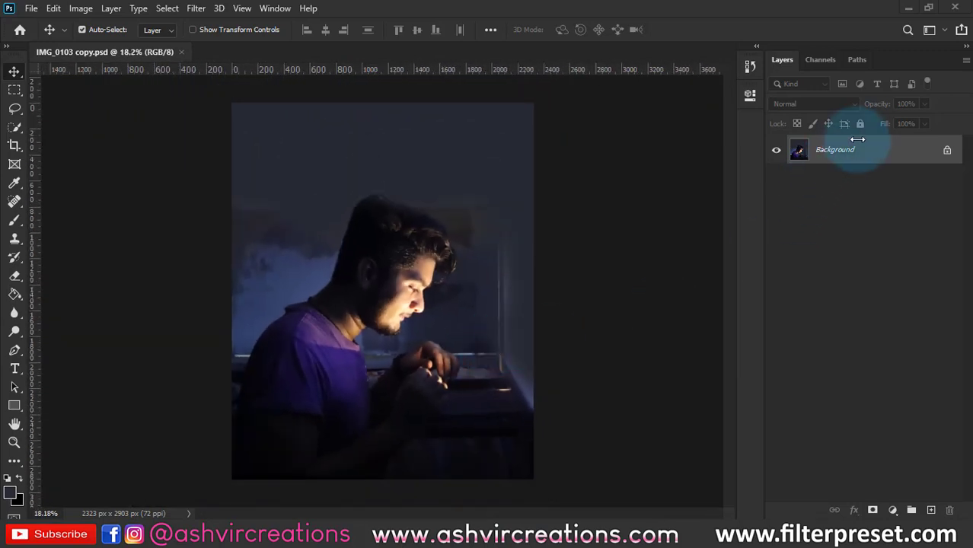
pyautogui.rightClick(860, 150)
pyautogui.click(864, 173)
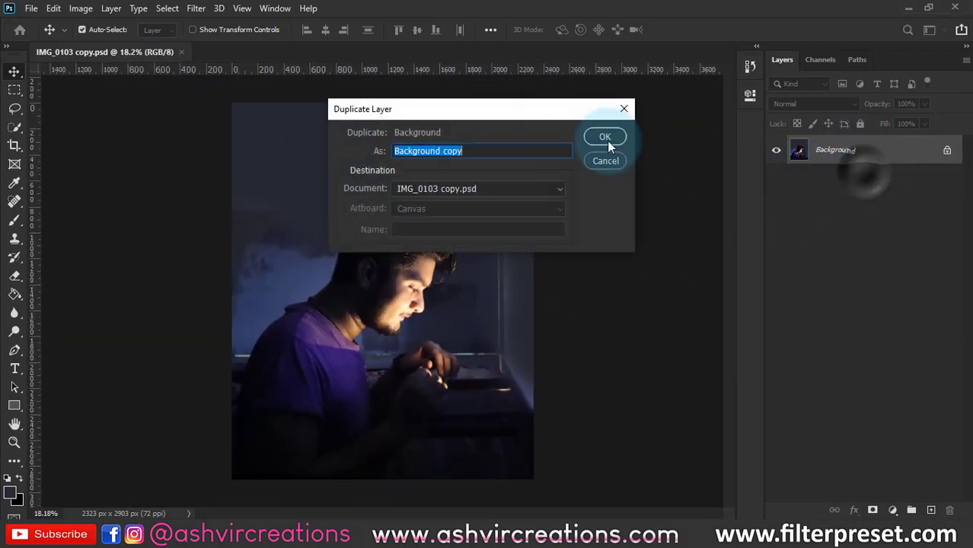
pyautogui.click(607, 140)
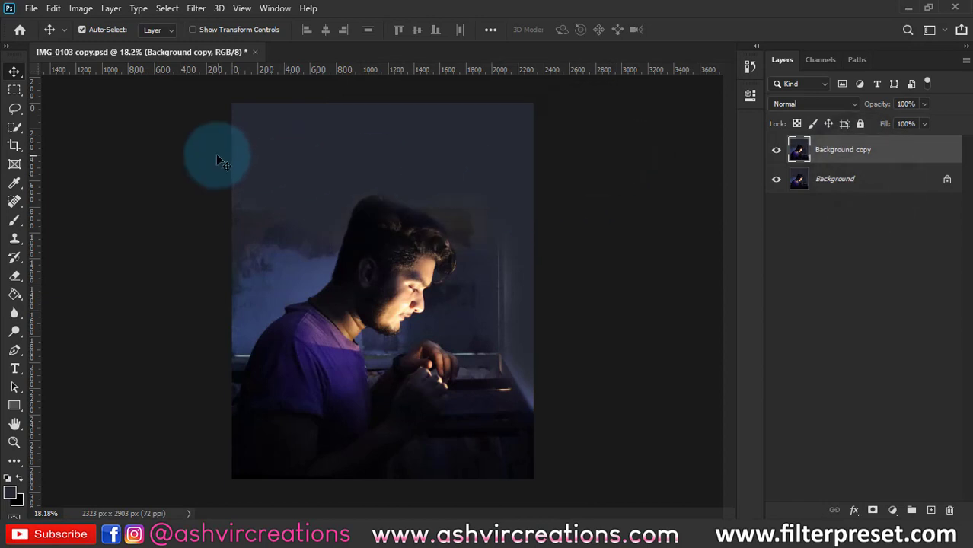
# Open face-of-dust.jpg from the Cp BG#2 folder on the desktop.
pyautogui.click(14, 71)
pyautogui.click(31, 8)
pyautogui.click(44, 35)
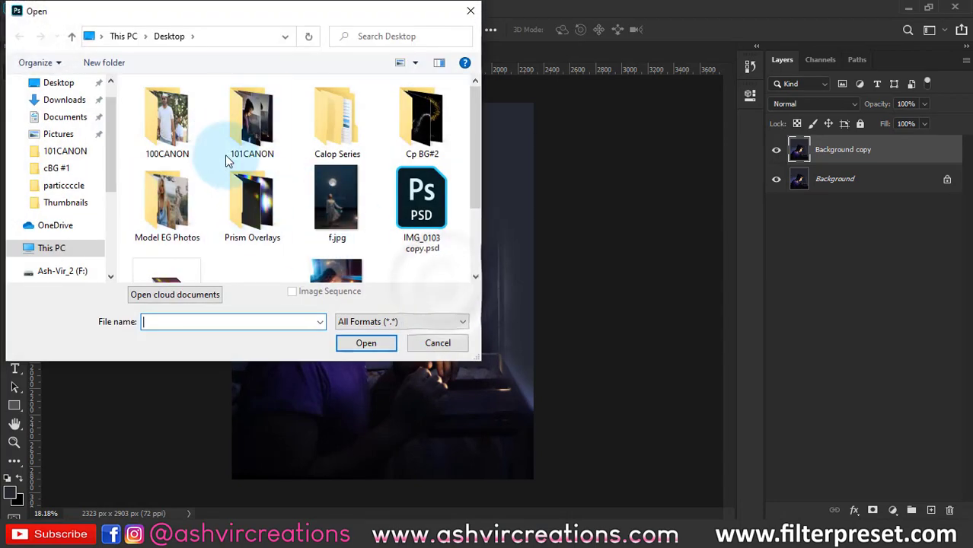
pyautogui.scroll(-1, 305, 130)
pyautogui.scroll(1, 404, 118)
pyautogui.doubleClick(424, 114)
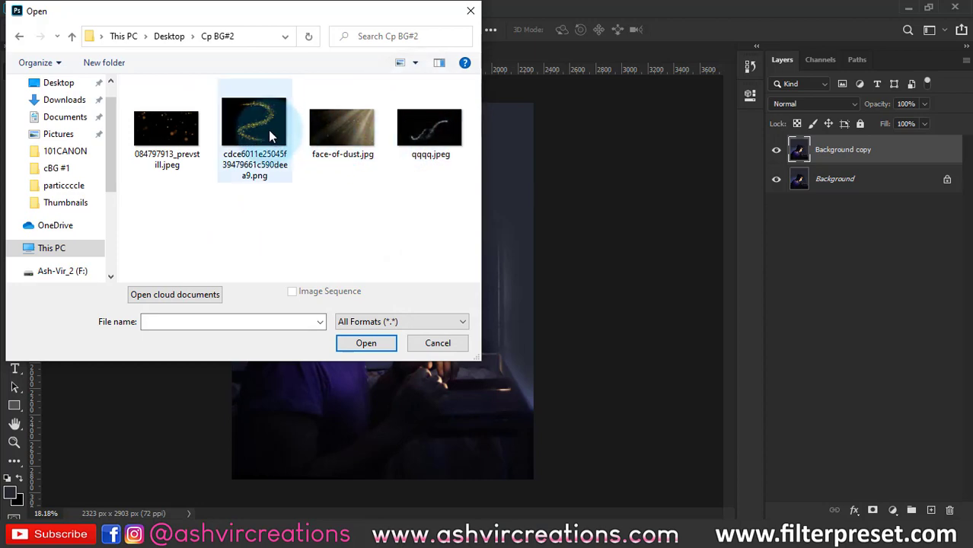
pyautogui.doubleClick(339, 130)
pyautogui.click(468, 210)
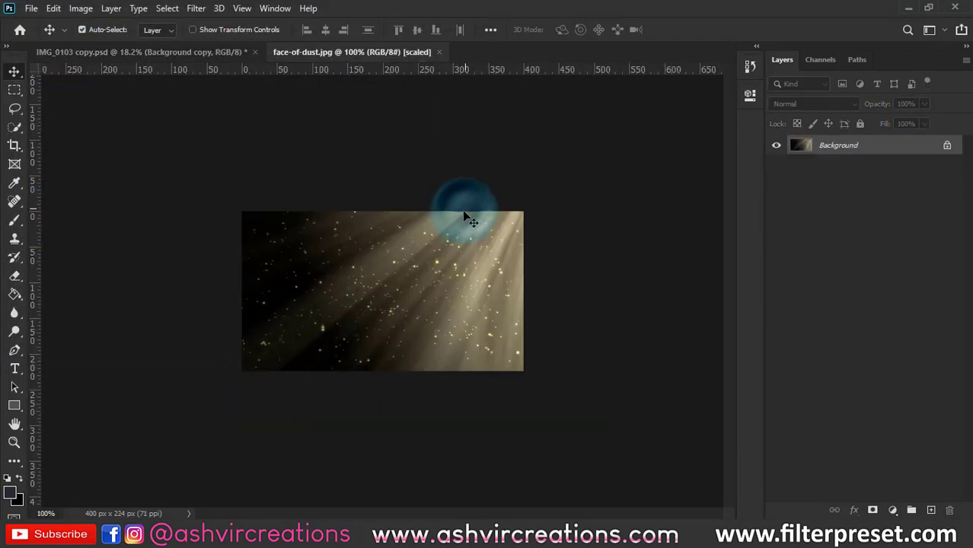
# Bring the dust image into the portrait, rotate it 90° clockwise, scale it to about 446% and place it in front of the face.
pyautogui.moveTo(229, 59); pyautogui.dragTo(376, 218)
pyautogui.rightClick(386, 225)
pyautogui.click(441, 432)
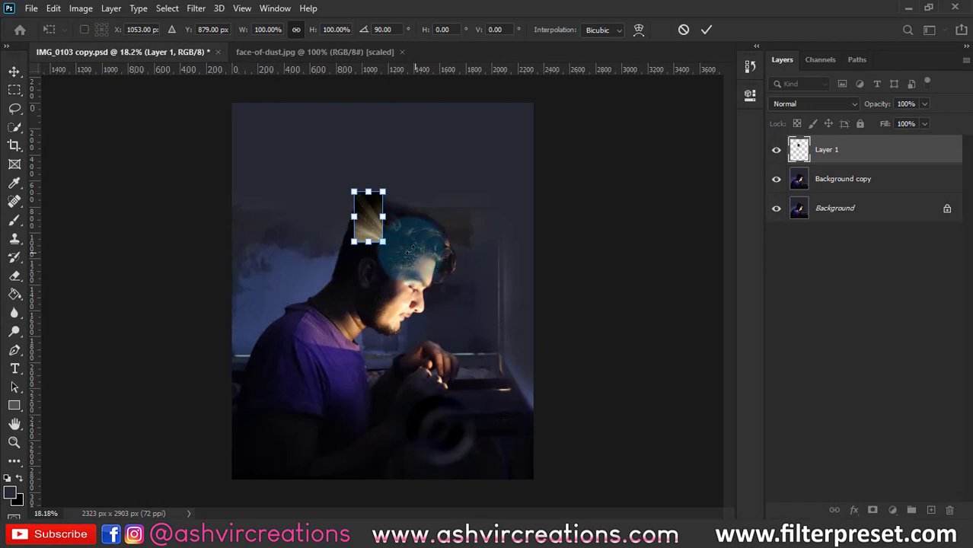
pyautogui.moveTo(385, 243); pyautogui.dragTo(469, 311)
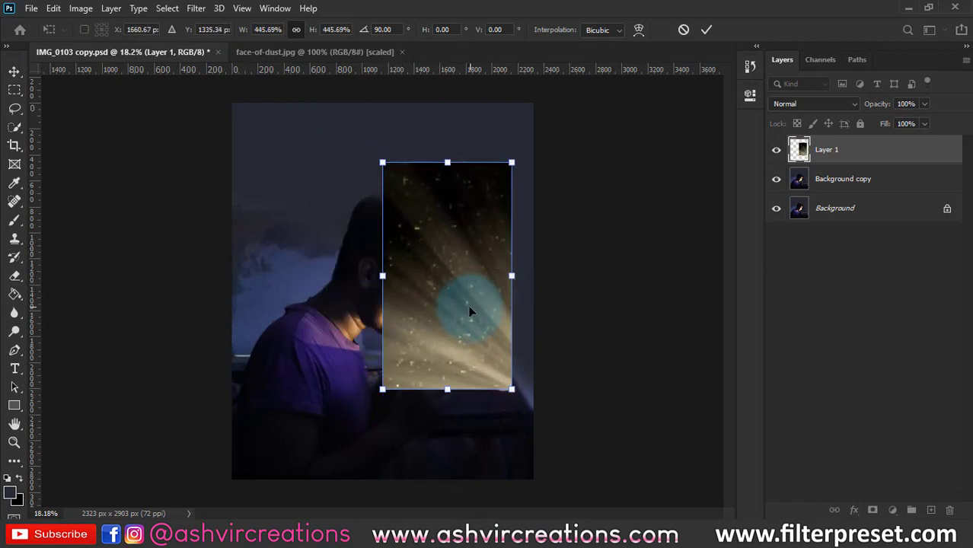
pyautogui.press('Return')
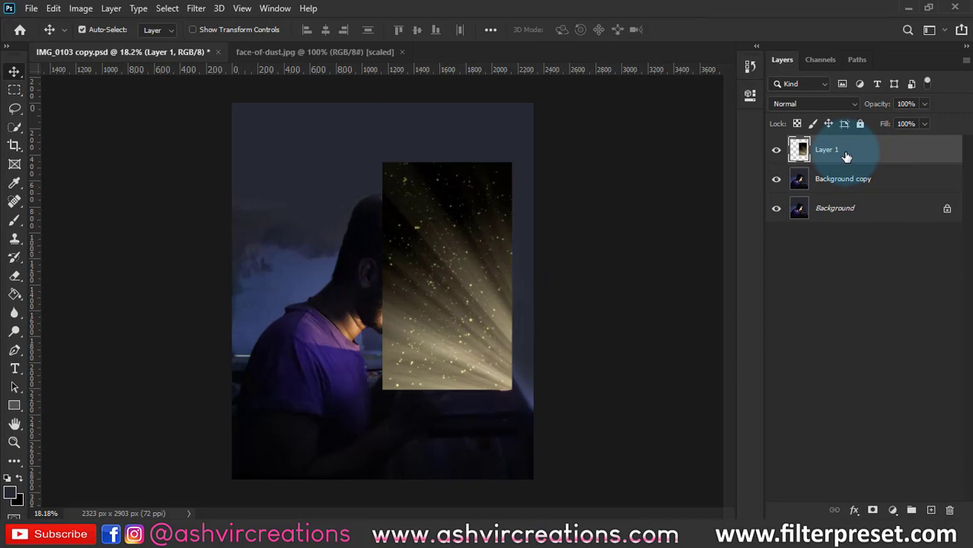
# Set the dust layer's blend mode to Screen.
pyautogui.click(812, 110)
pyautogui.click(792, 219)
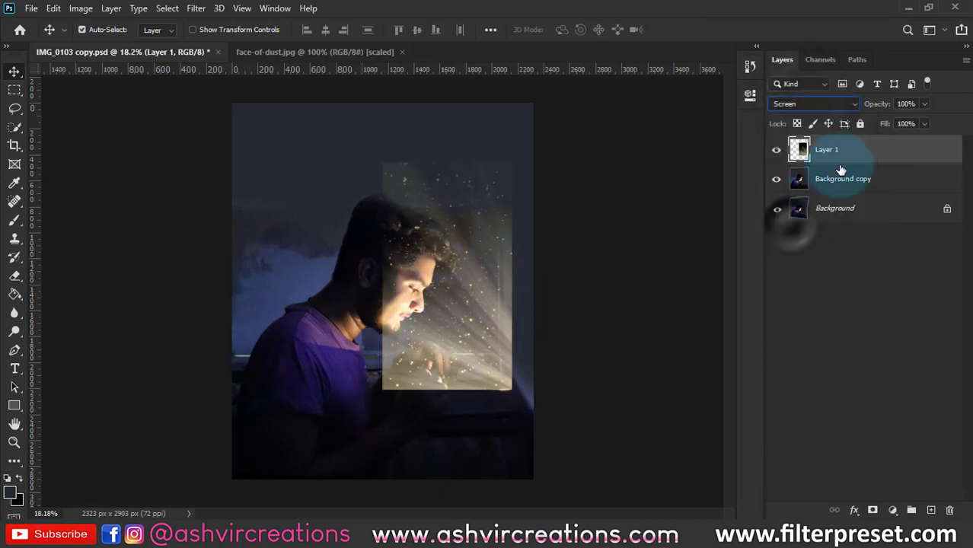
pyautogui.click(865, 179)
pyautogui.click(857, 153)
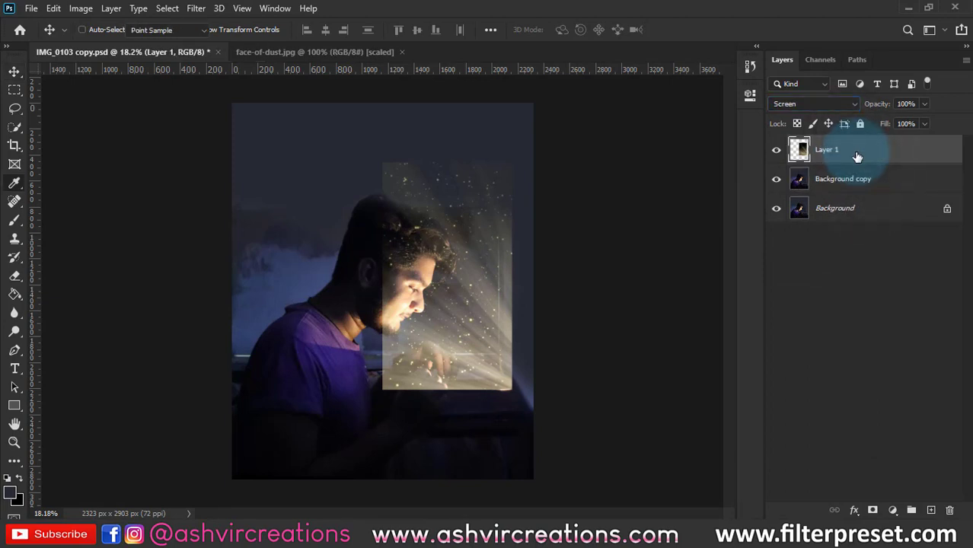
# Darken the dust layer's shadows with Levels by raising the black input point.
pyautogui.hotkey('ctrl', 'l')
pyautogui.moveTo(431, 73); pyautogui.dragTo(734, 96)
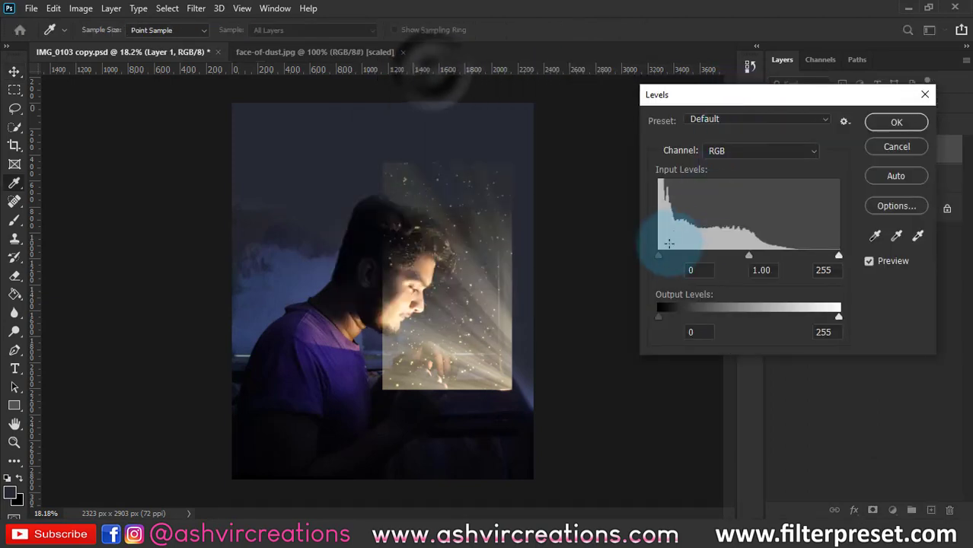
pyautogui.moveTo(664, 260); pyautogui.dragTo(694, 260)
pyautogui.click(896, 122)
# Compare the portrait with and without the dust overlay, and lower the overlay's opacity to 31%.
pyautogui.scroll(4, 483, 366)
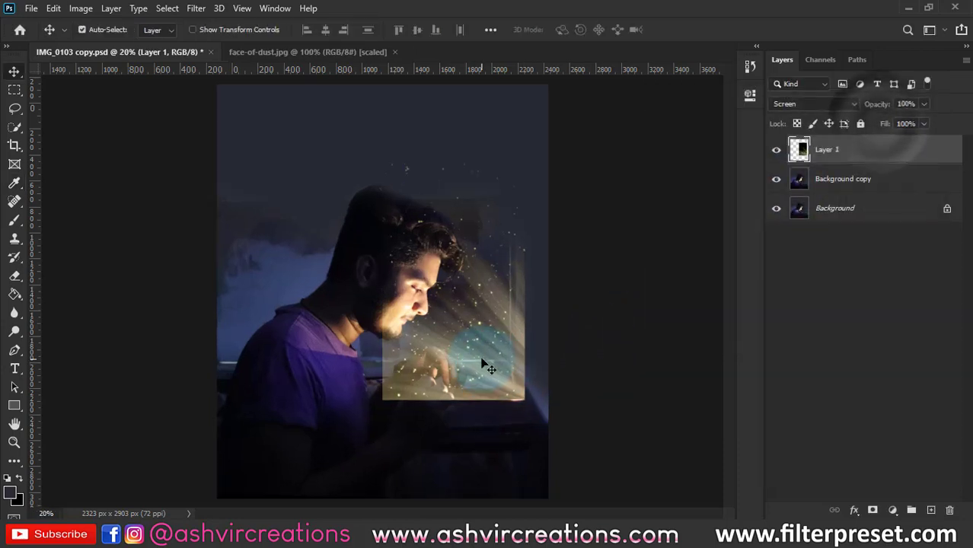
pyautogui.moveTo(491, 358); pyautogui.dragTo(477, 305)
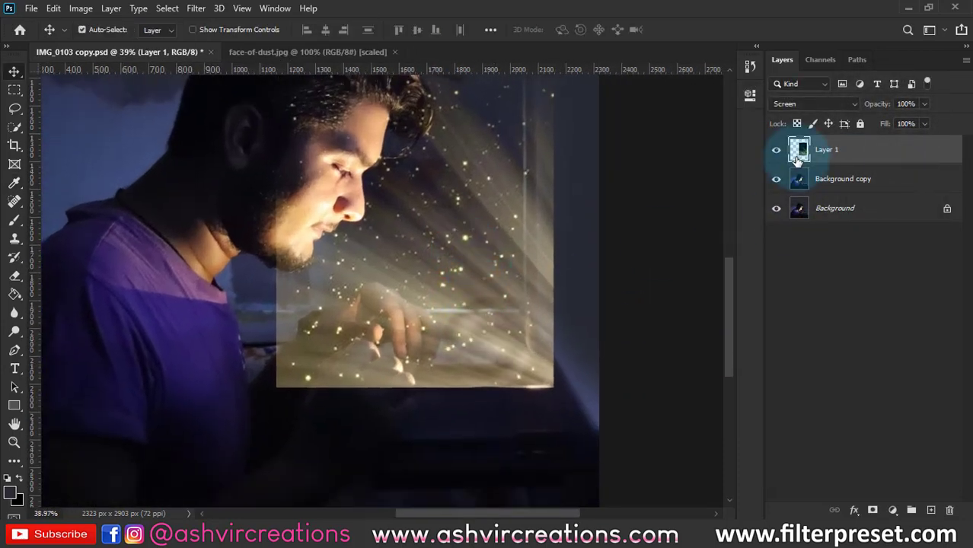
pyautogui.click(777, 150)
pyautogui.click(777, 150)
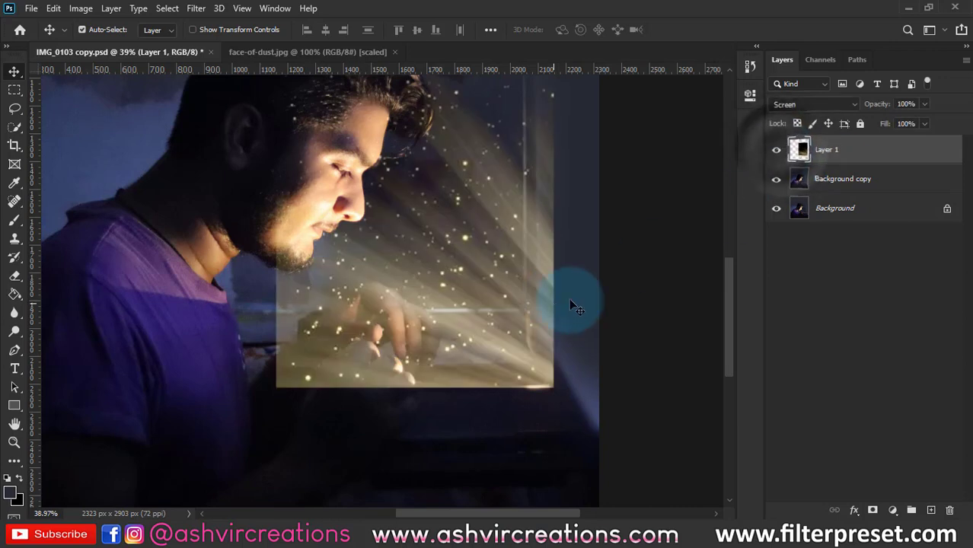
pyautogui.moveTo(866, 107); pyautogui.dragTo(827, 108)
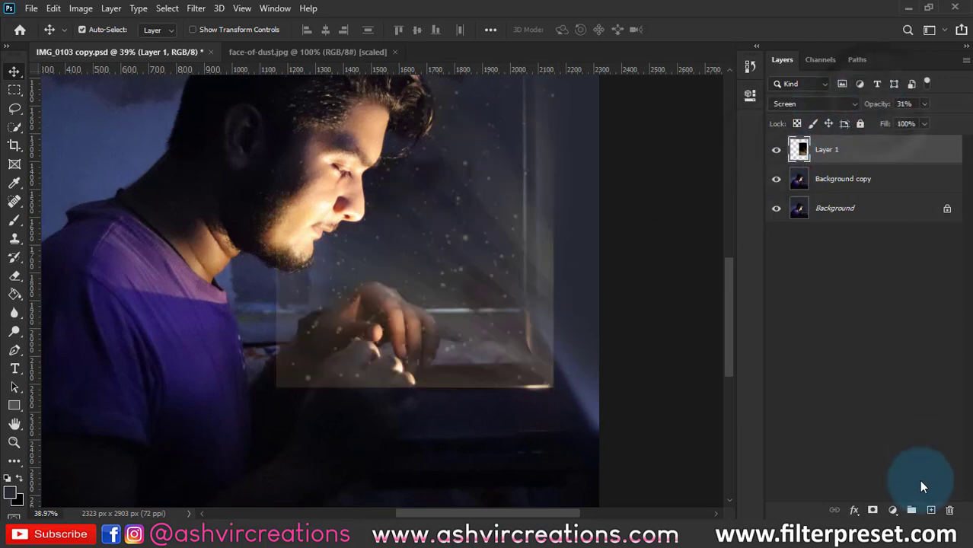
# Add a layer mask to the dust layer and set up a soft round 300 px brush with 0% hardness and black paint.
pyautogui.click(874, 510)
pyautogui.press('b')
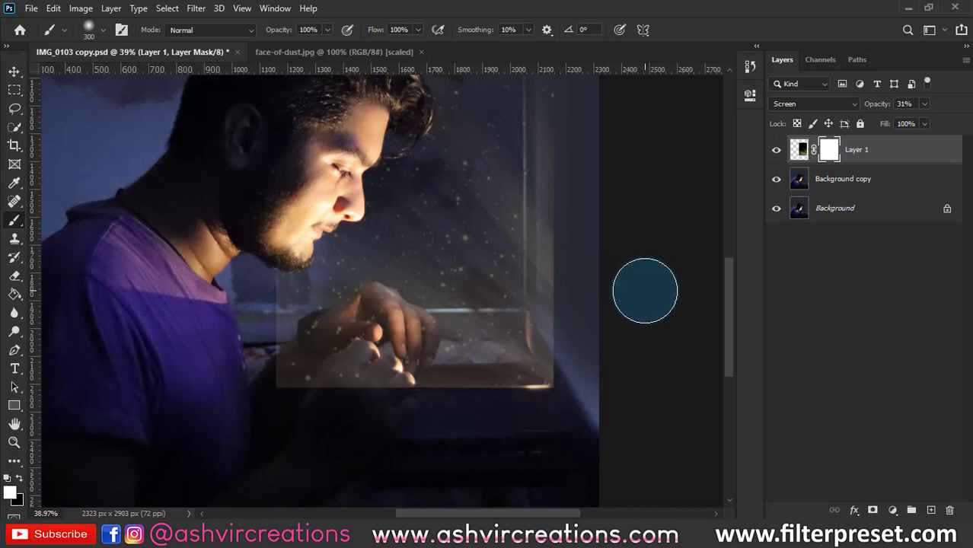
pyautogui.scroll(5, 565, 305)
pyautogui.rightClick(370, 303)
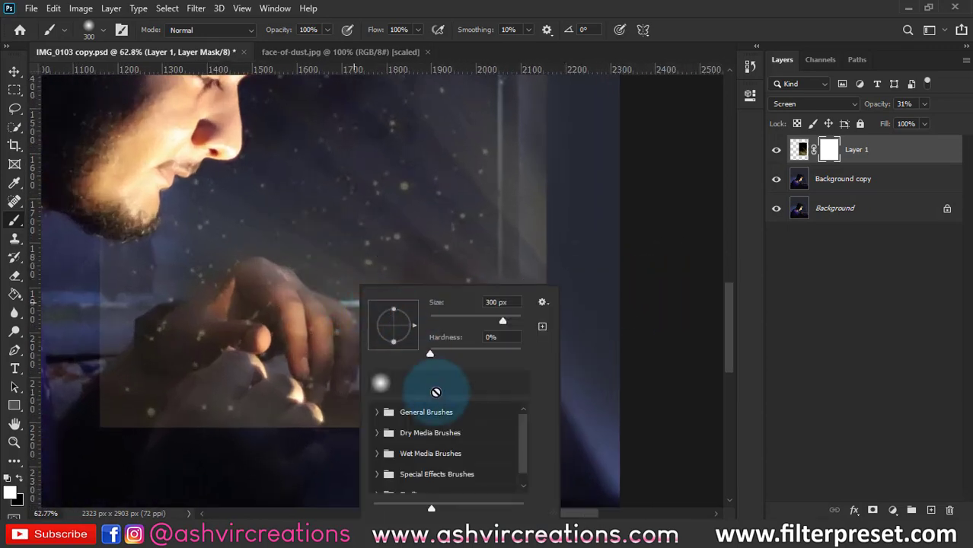
pyautogui.doubleClick(383, 387)
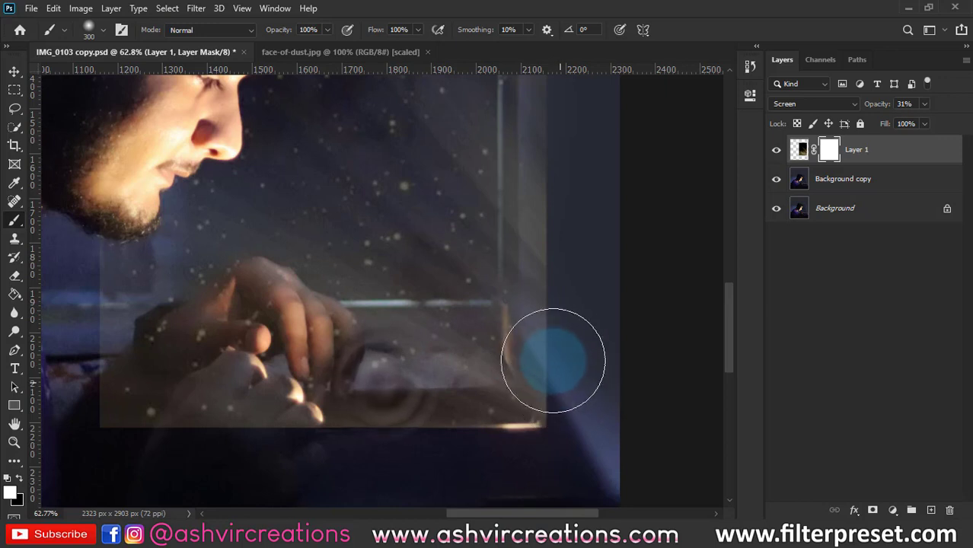
pyautogui.moveTo(217, 444); pyautogui.dragTo(228, 340)
pyautogui.click(20, 479)
# Paint black on the dust layer's mask to hide its hard lower and left edges around the hands and desk.
pyautogui.moveTo(562, 358)
pyautogui.mouseDown()
pyautogui.moveTo(583, 343)
pyautogui.moveTo(589, 260)
pyautogui.moveTo(570, 226)
pyautogui.moveTo(575, 207)
pyautogui.moveTo(610, 329)
pyautogui.mouseUp()
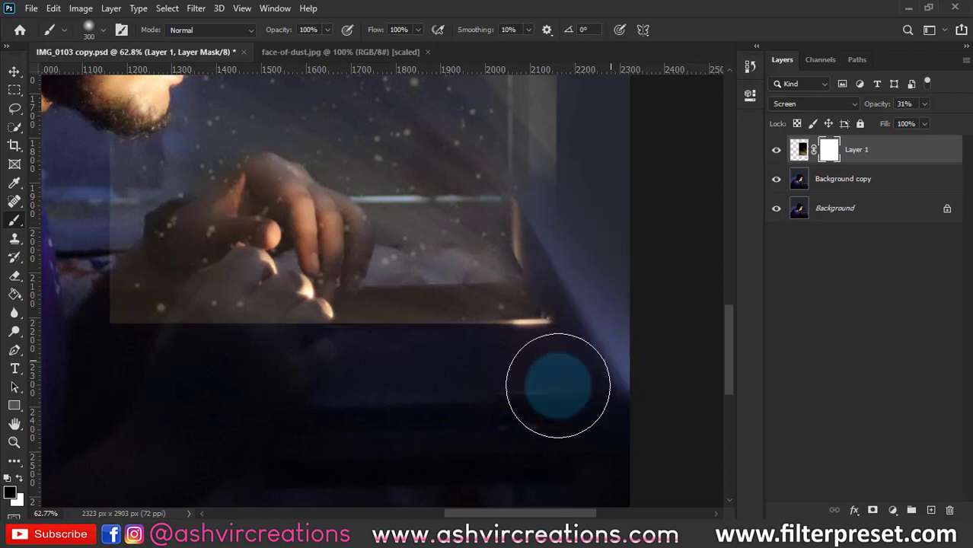
pyautogui.moveTo(262, 338); pyautogui.dragTo(293, 359)
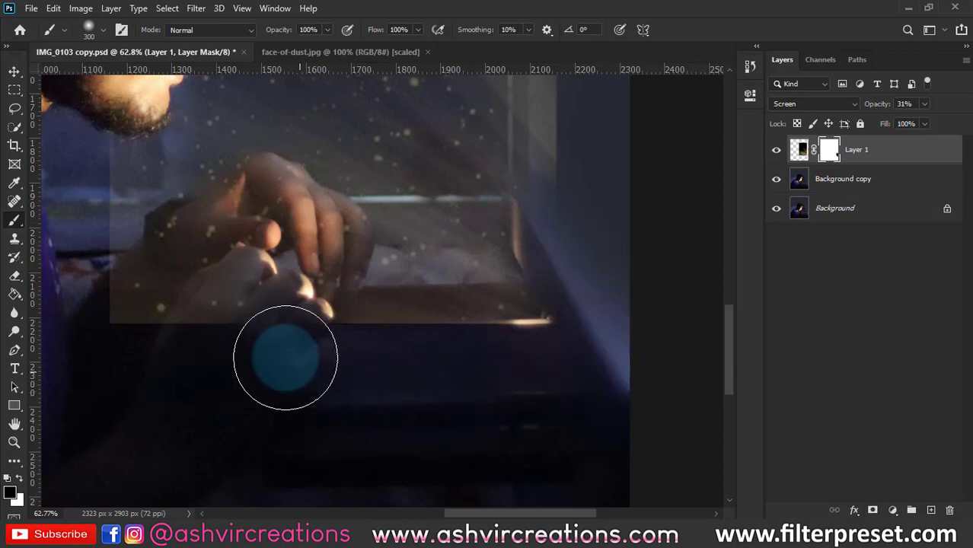
pyautogui.moveTo(295, 368)
pyautogui.mouseDown()
pyautogui.moveTo(179, 348)
pyautogui.moveTo(169, 322)
pyautogui.moveTo(119, 288)
pyautogui.moveTo(109, 251)
pyautogui.mouseUp()
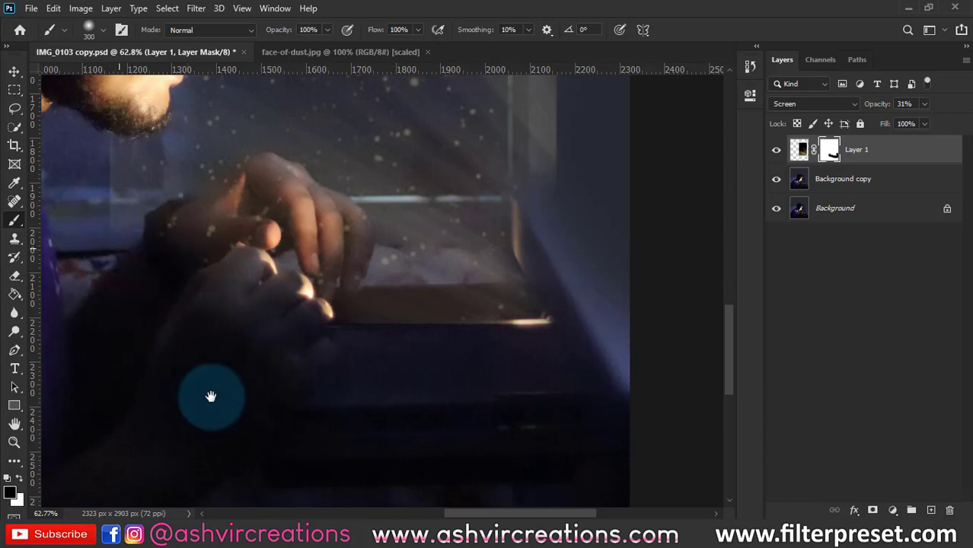
pyautogui.moveTo(154, 201); pyautogui.dragTo(211, 396)
pyautogui.moveTo(250, 461)
pyautogui.mouseDown()
pyautogui.moveTo(225, 350)
pyautogui.moveTo(219, 411)
pyautogui.mouseUp()
pyautogui.scroll(-5, 219, 412)
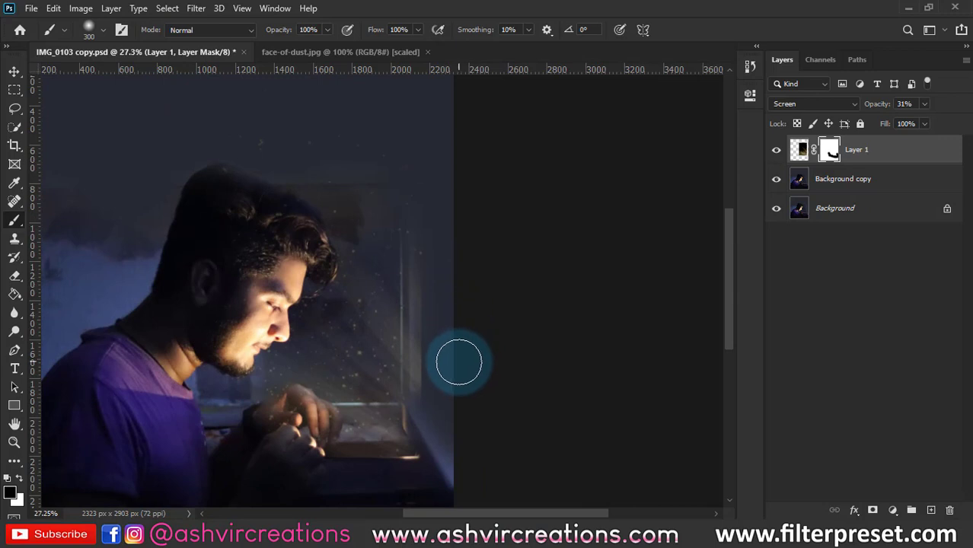
# Enlarge the brush to 500 px and mask out the dust overlay's hard right edge.
pyautogui.press(']')
pyautogui.press(']')
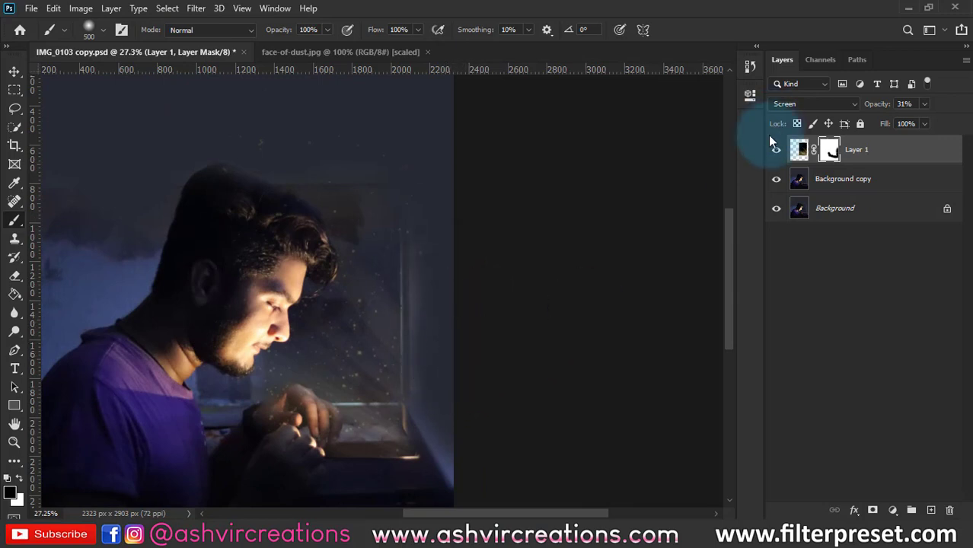
pyautogui.scroll(-5, 448, 278)
pyautogui.scroll(11, 468, 425)
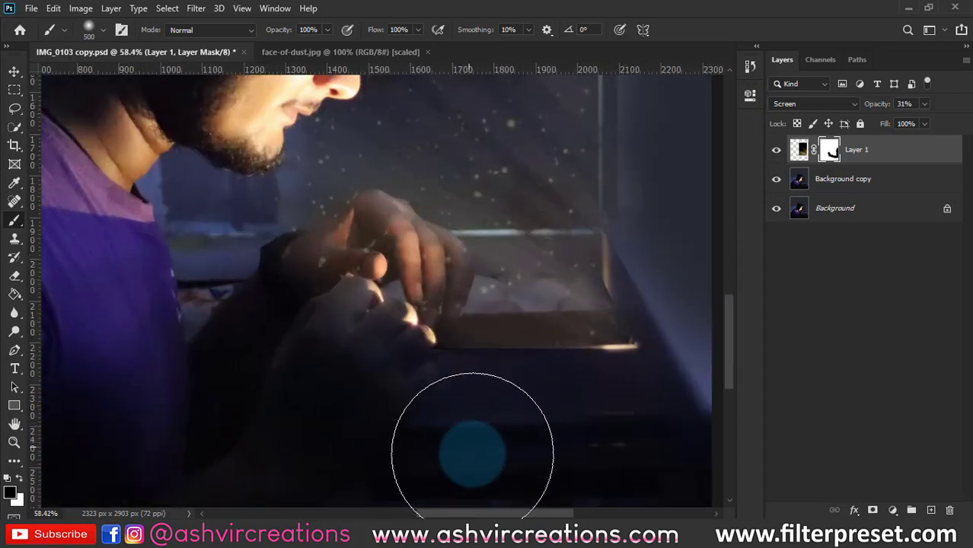
# Reduce the brush to 175 px and refine the dust layer's mask along the desk edge.
pyautogui.press('[')
pyautogui.press('[')
pyautogui.press('[')
pyautogui.press('[')
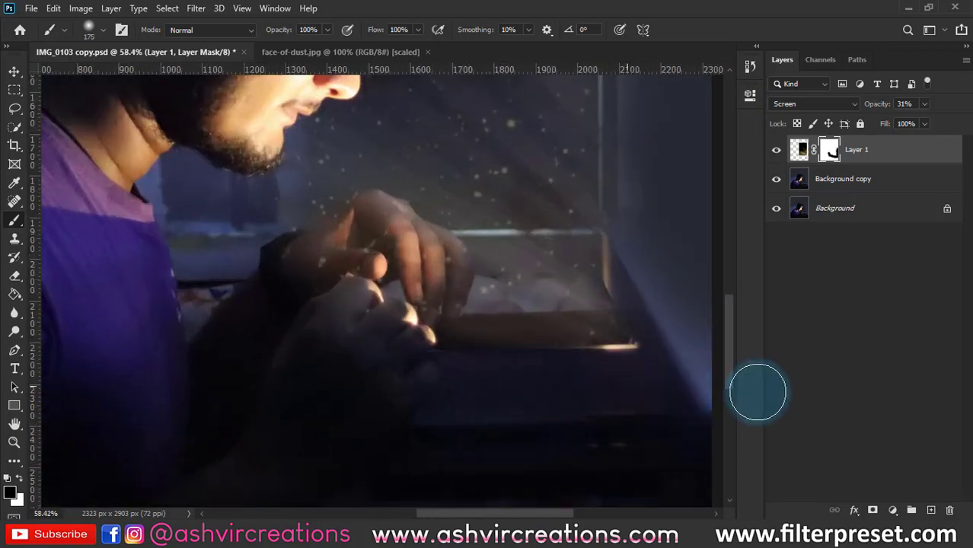
pyautogui.scroll(-3, 449, 335)
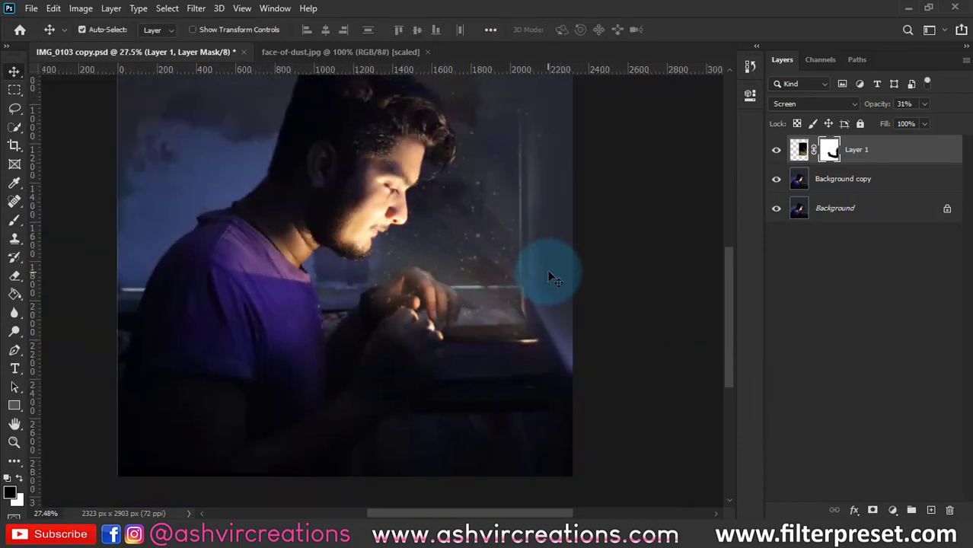
pyautogui.scroll(-3, 549, 274)
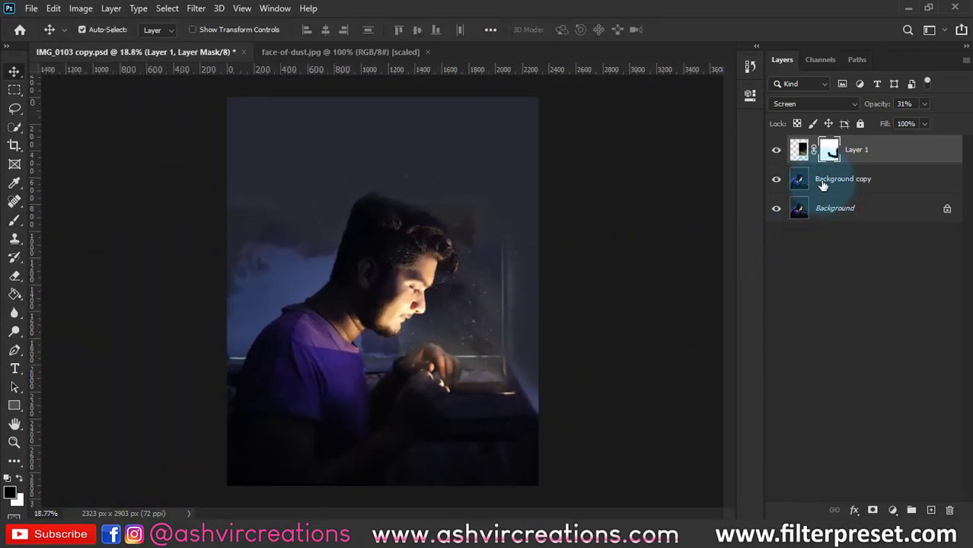
# Compare the image with the masked dust layer hidden and shown, and duplicate that layer to strengthen the particles.
pyautogui.click(776, 150)
pyautogui.click(776, 152)
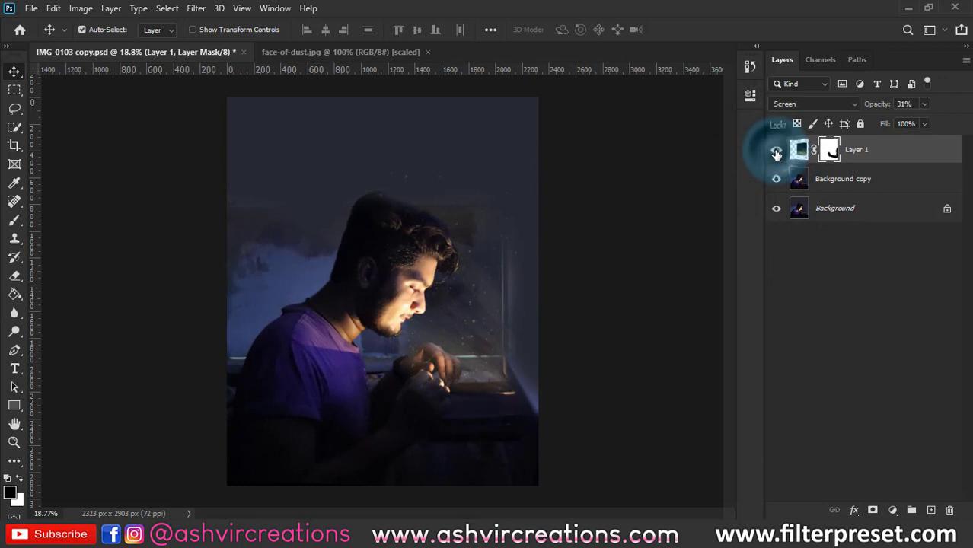
pyautogui.hotkey('ctrl', 'j')
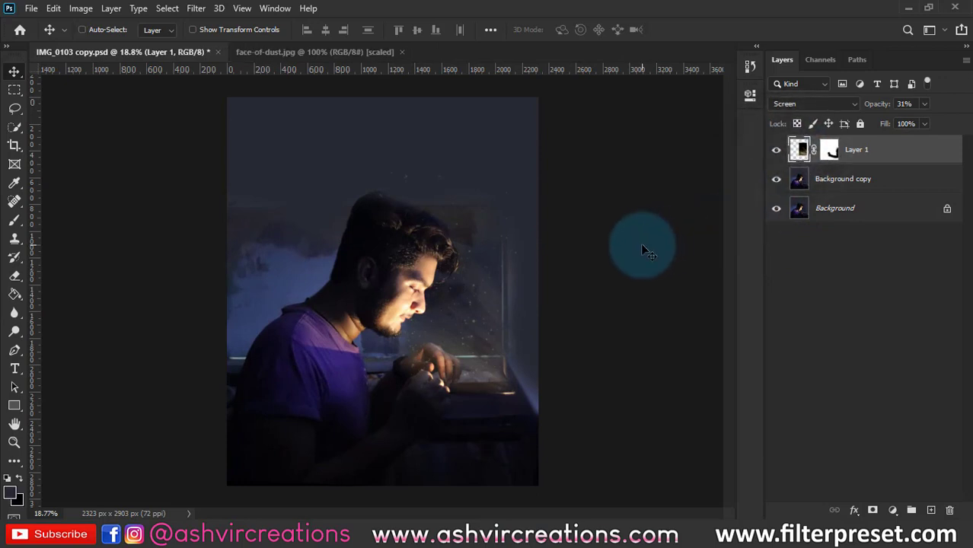
pyautogui.scroll(3, 447, 344)
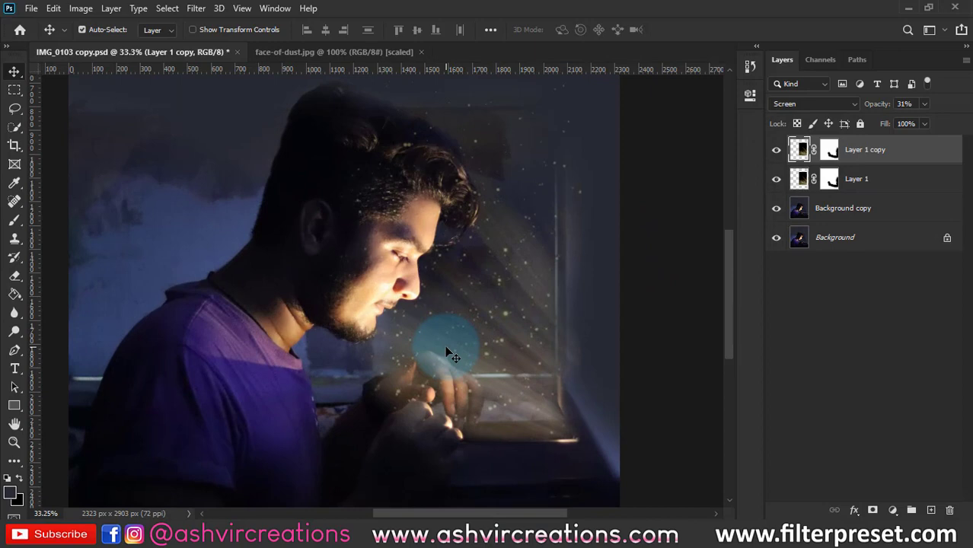
pyautogui.scroll(-2, 448, 351)
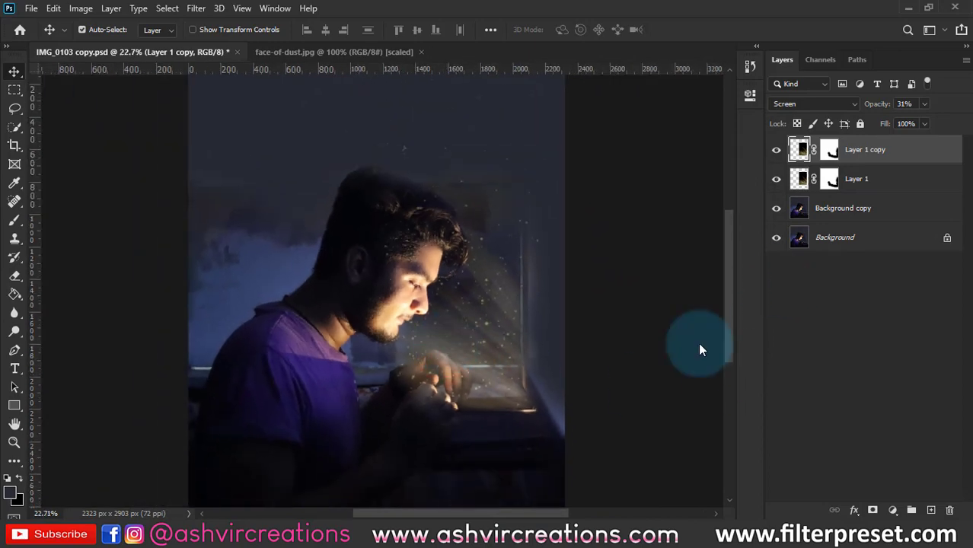
# Add a new layer above Background copy and sample the light skin tone fccd9e from the face as the foreground colour.
pyautogui.scroll(2, 414, 428)
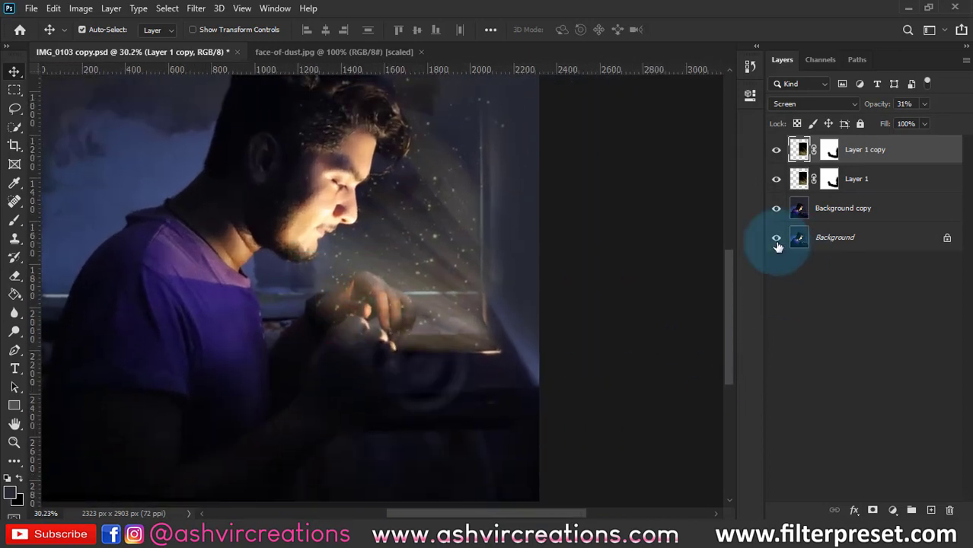
pyautogui.click(825, 212)
pyautogui.press('b')
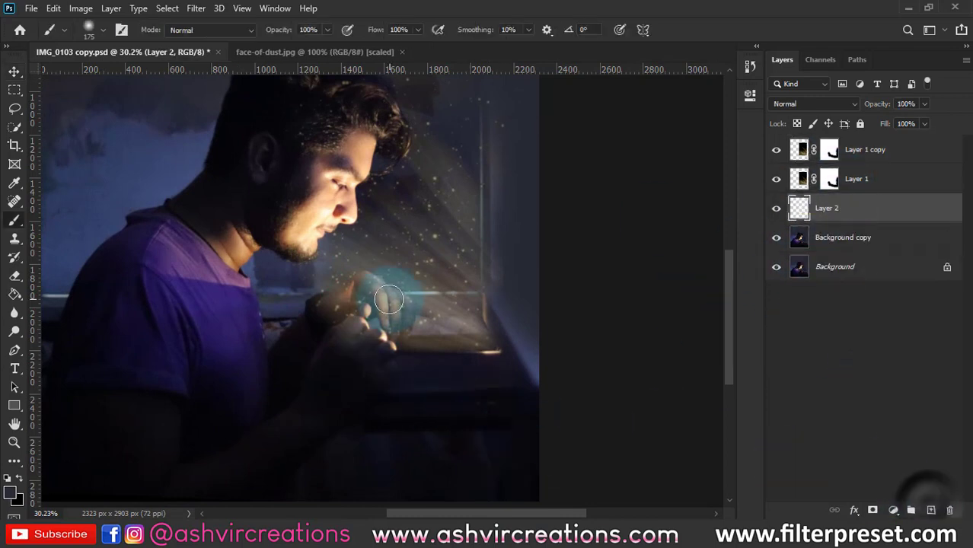
pyautogui.click(11, 493)
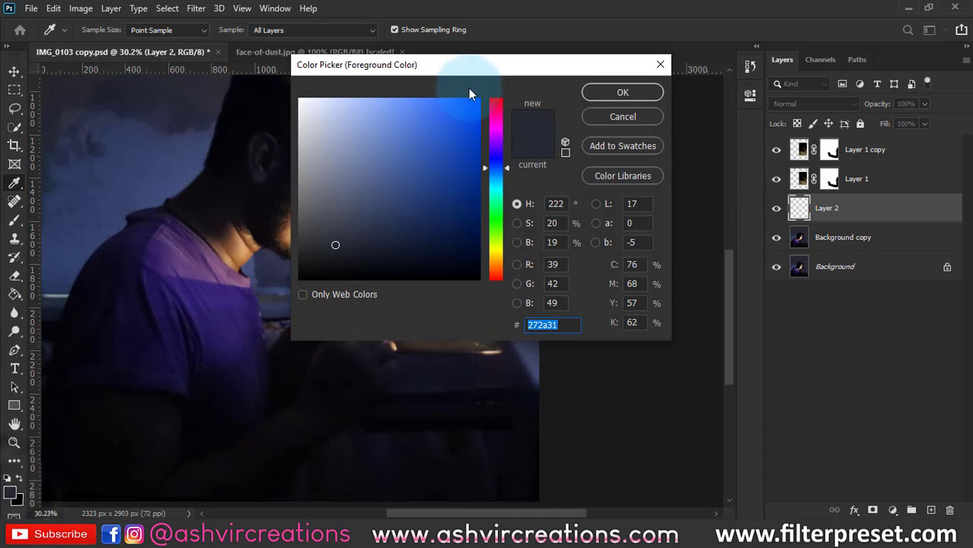
pyautogui.moveTo(493, 71); pyautogui.dragTo(580, 65)
pyautogui.click(328, 201)
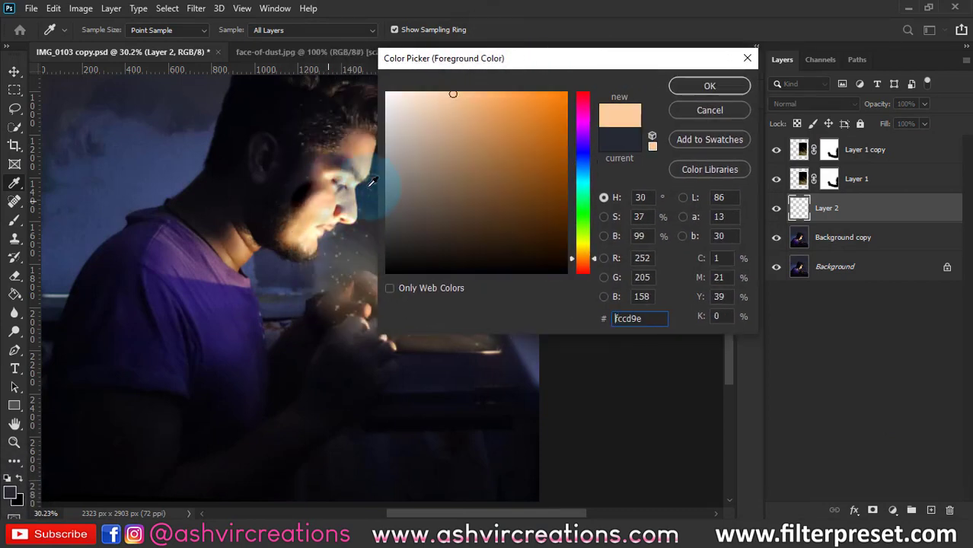
pyautogui.click(710, 85)
# Dab a soft 200 px spot of the sampled peach colour on the desk surface and set its layer's blend mode to Screen.
pyautogui.scroll(3, 461, 352)
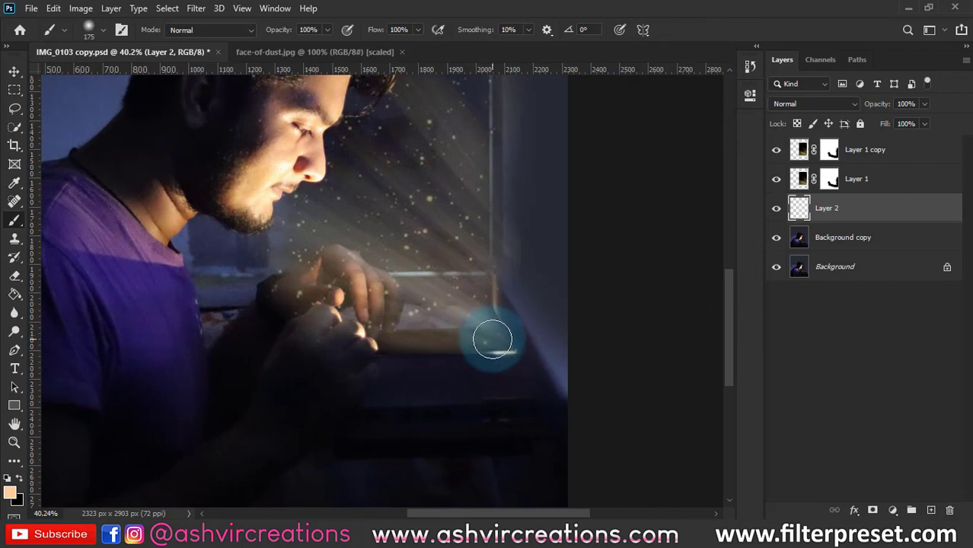
pyautogui.click(445, 333)
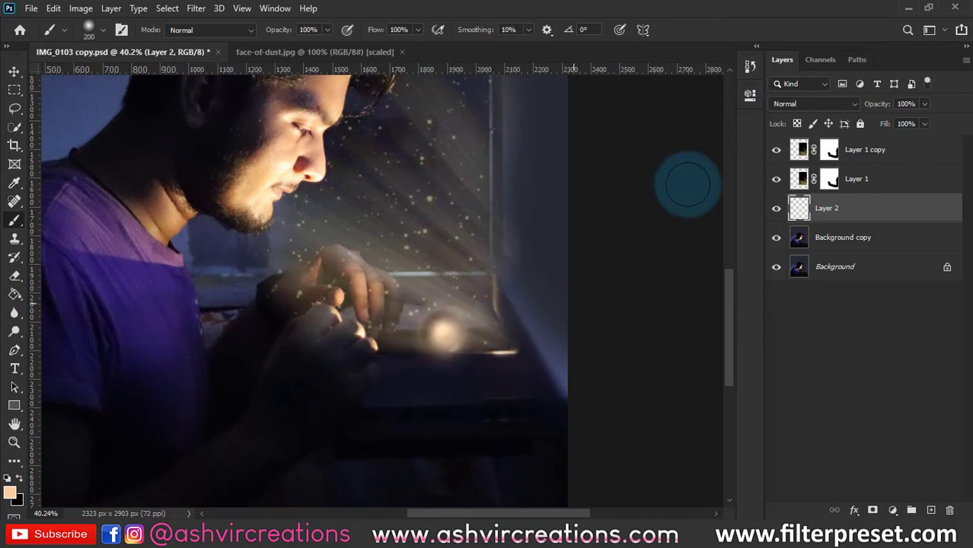
pyautogui.click(814, 103)
pyautogui.click(798, 225)
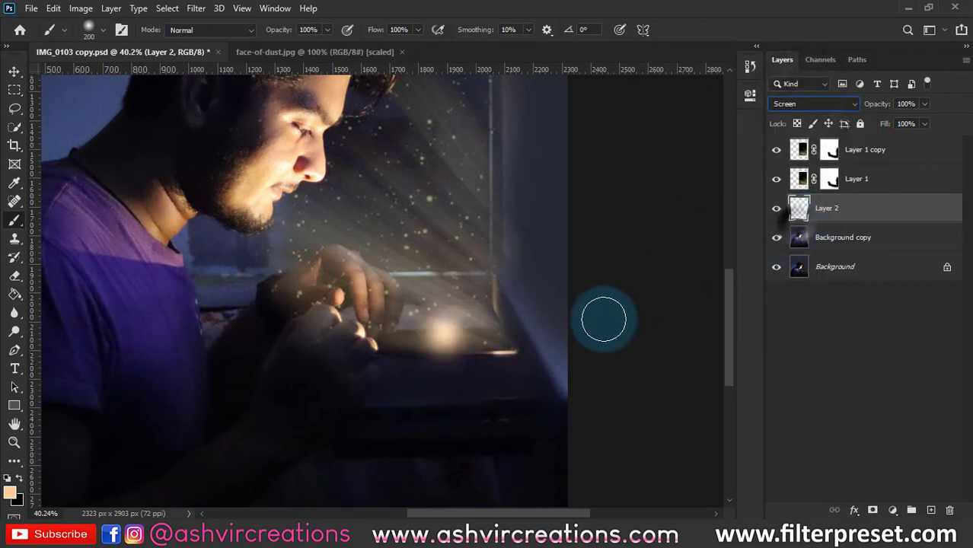
# Stretch the glow spot horizontally to about 544% width and position the resulting light band over the desk surface.
pyautogui.click(13, 71)
pyautogui.scroll(5, 467, 348)
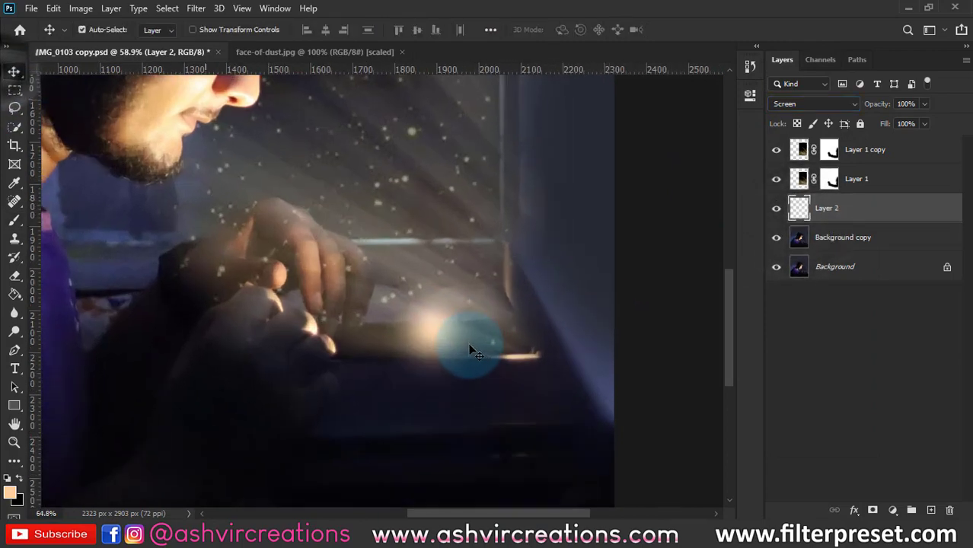
pyautogui.hotkey('ctrl', 't')
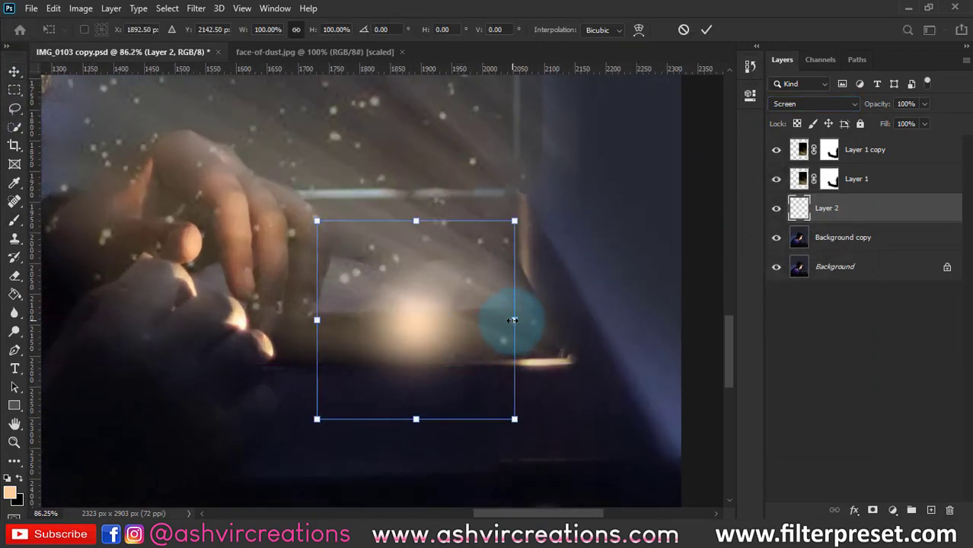
pyautogui.moveTo(513, 321); pyautogui.dragTo(742, 323)
pyautogui.scroll(-4, 271, 323)
pyautogui.moveTo(282, 315); pyautogui.dragTo(427, 307)
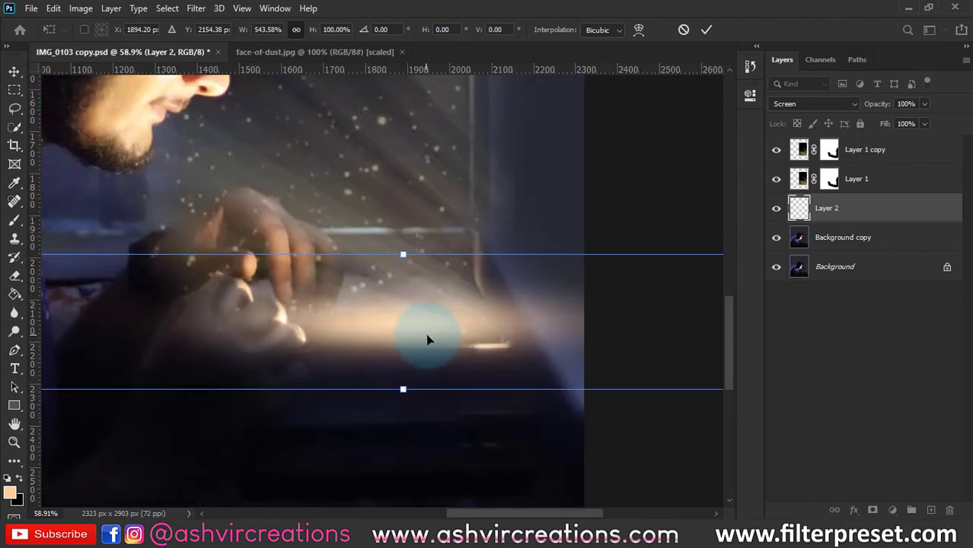
pyautogui.moveTo(471, 337); pyautogui.dragTo(470, 340)
pyautogui.press('Return')
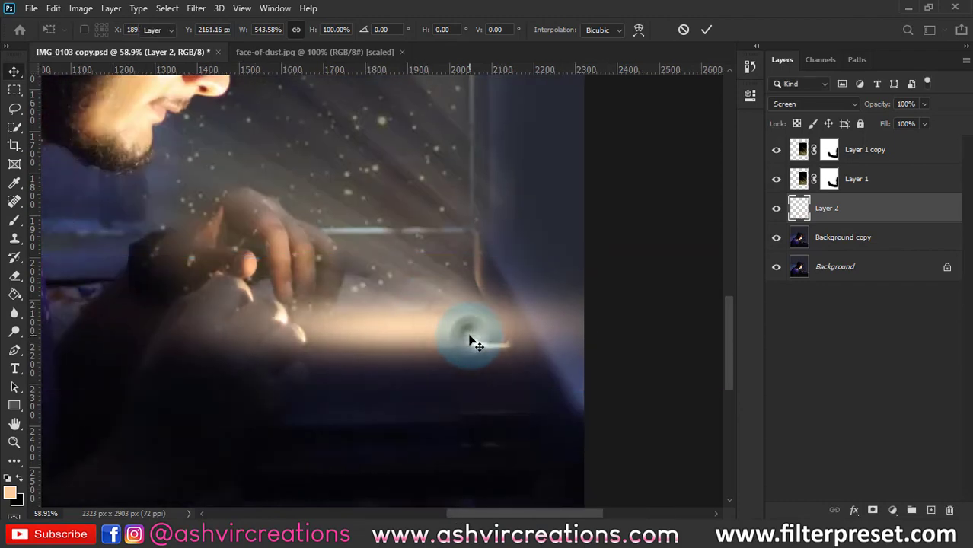
# Erase the glow's spill over the wall, below the desk edge and across the hands with a soft 250 px eraser.
pyautogui.scroll(-5, 470, 340)
pyautogui.scroll(4, 470, 340)
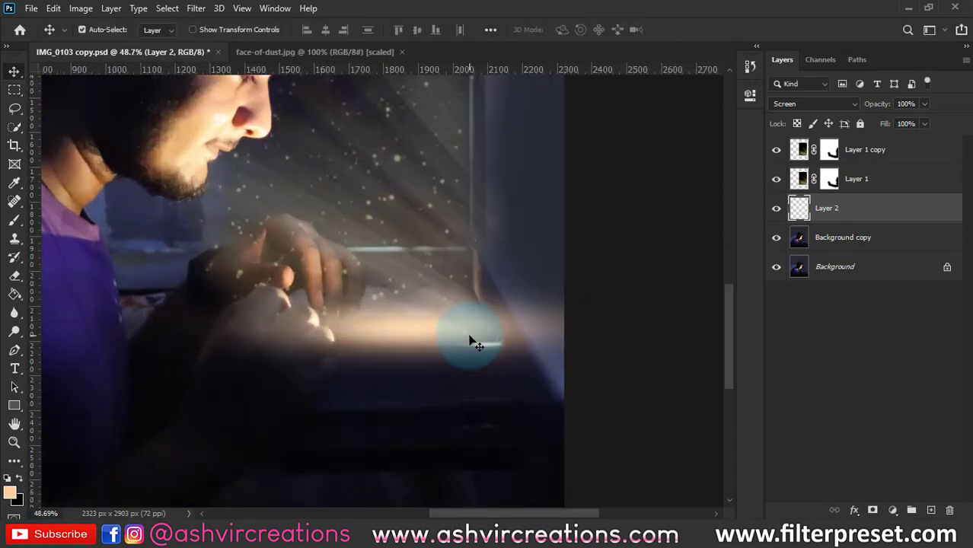
pyautogui.press('e')
pyautogui.press(']')
pyautogui.press(']')
pyautogui.press('[')
pyautogui.press('[')
pyautogui.press('[')
pyautogui.press('[')
pyautogui.press('[')
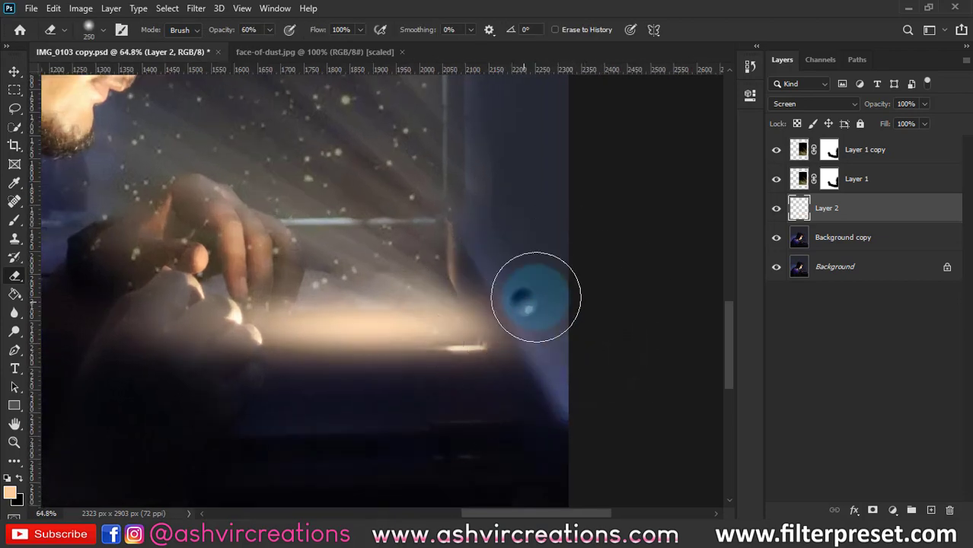
pyautogui.press(']')
pyautogui.moveTo(388, 451)
pyautogui.mouseDown()
pyautogui.moveTo(265, 426)
pyautogui.moveTo(535, 428)
pyautogui.moveTo(290, 451)
pyautogui.moveTo(502, 447)
pyautogui.moveTo(253, 431)
pyautogui.moveTo(176, 369)
pyautogui.moveTo(209, 372)
pyautogui.moveTo(131, 357)
pyautogui.moveTo(95, 320)
pyautogui.mouseUp()
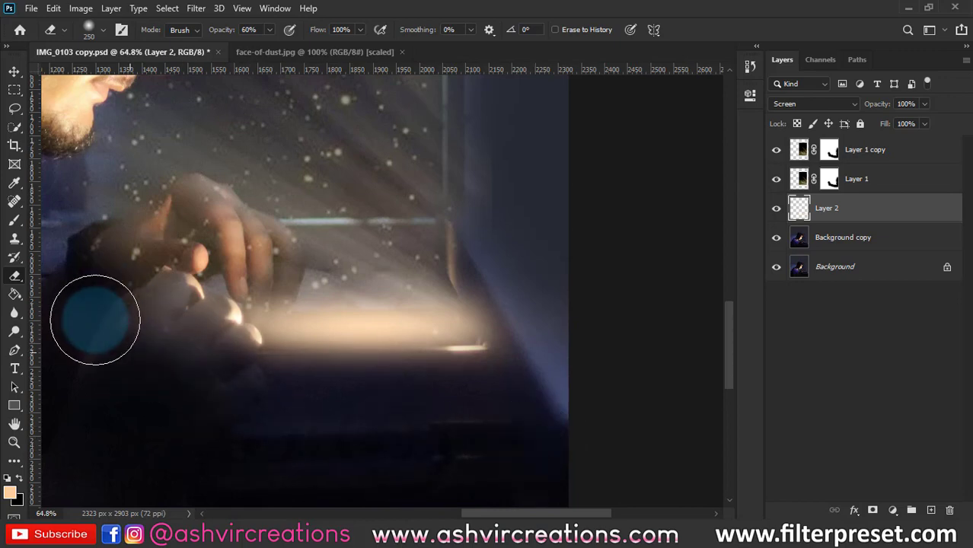
# Compare the desk area with the glow layer hidden and shown, and check the light in the whole picture.
pyautogui.scroll(-6, 118, 315)
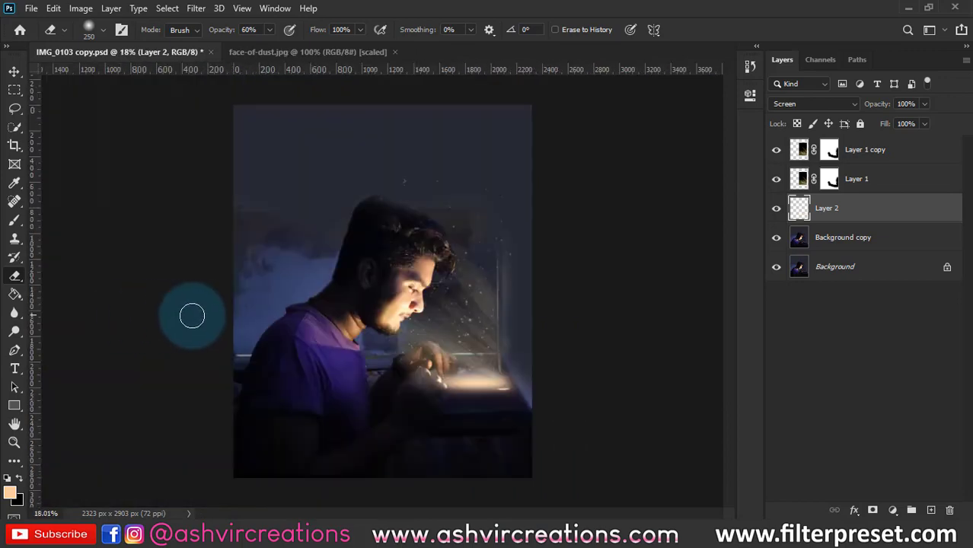
pyautogui.scroll(5, 435, 369)
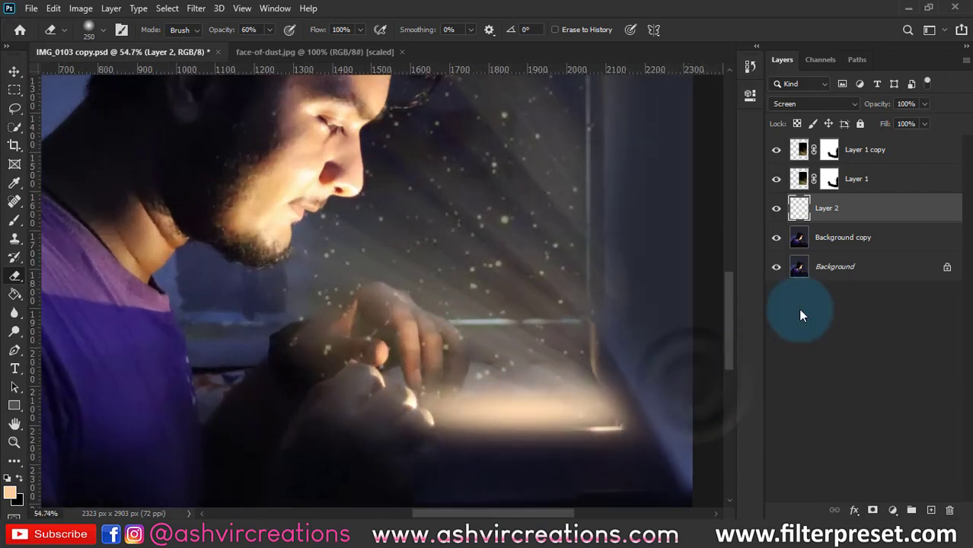
pyautogui.click(777, 209)
pyautogui.click(777, 209)
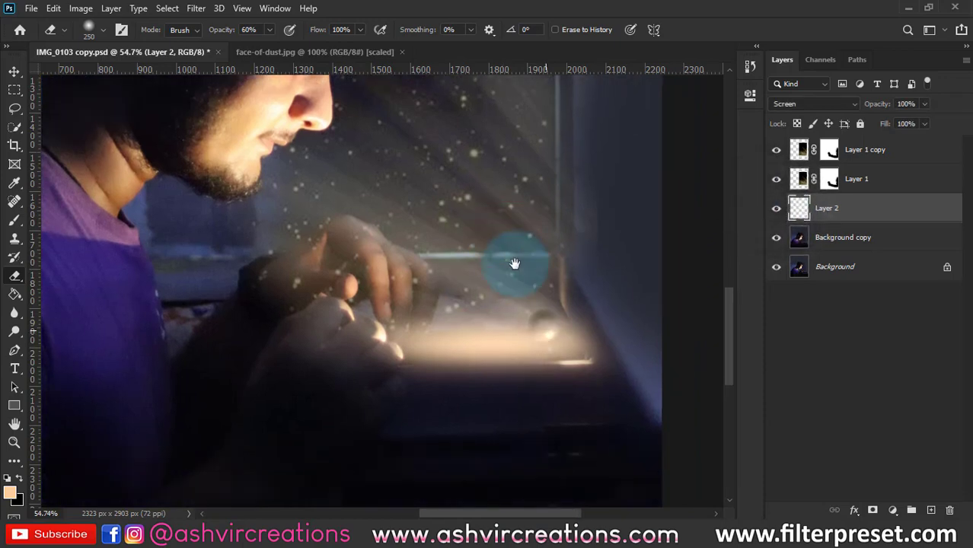
pyautogui.scroll(-6, 554, 370)
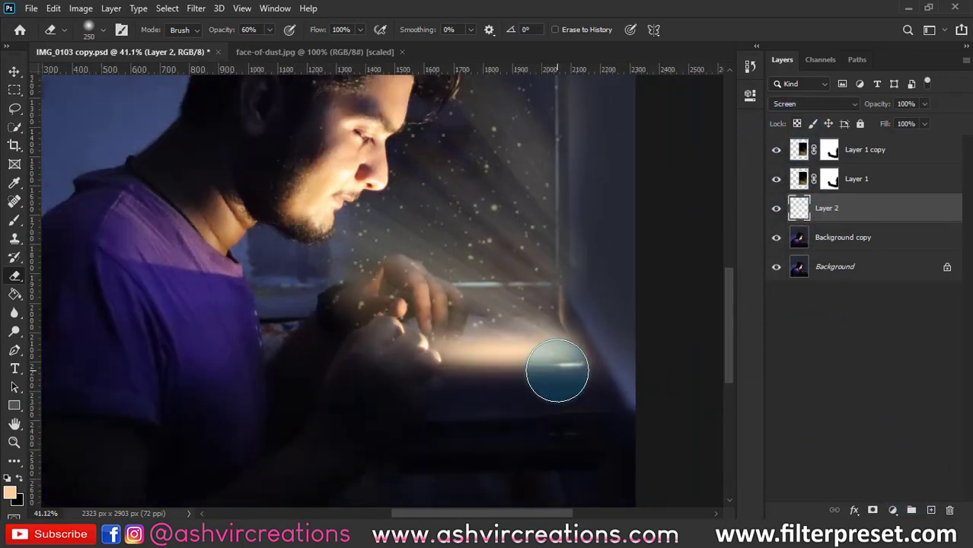
pyautogui.scroll(1, 513, 346)
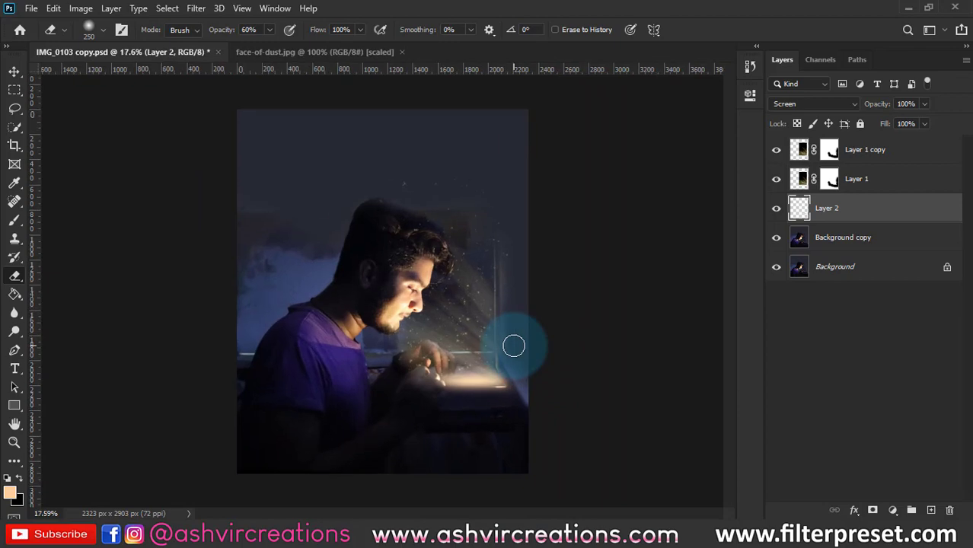
# Open the particle trail image qqqq.jpeg from the Cp BG#2 folder.
pyautogui.click(42, 89)
pyautogui.click(31, 8)
pyautogui.click(30, 40)
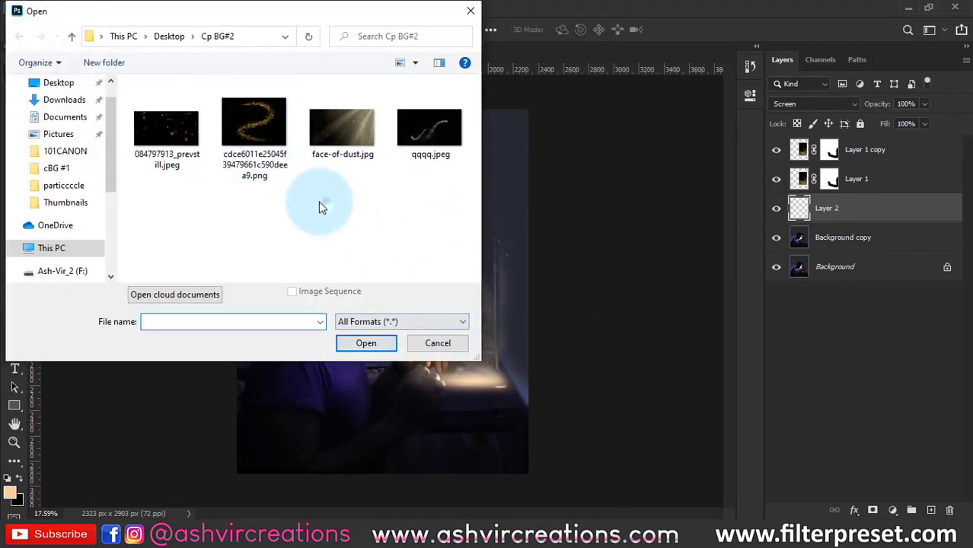
pyautogui.doubleClick(417, 129)
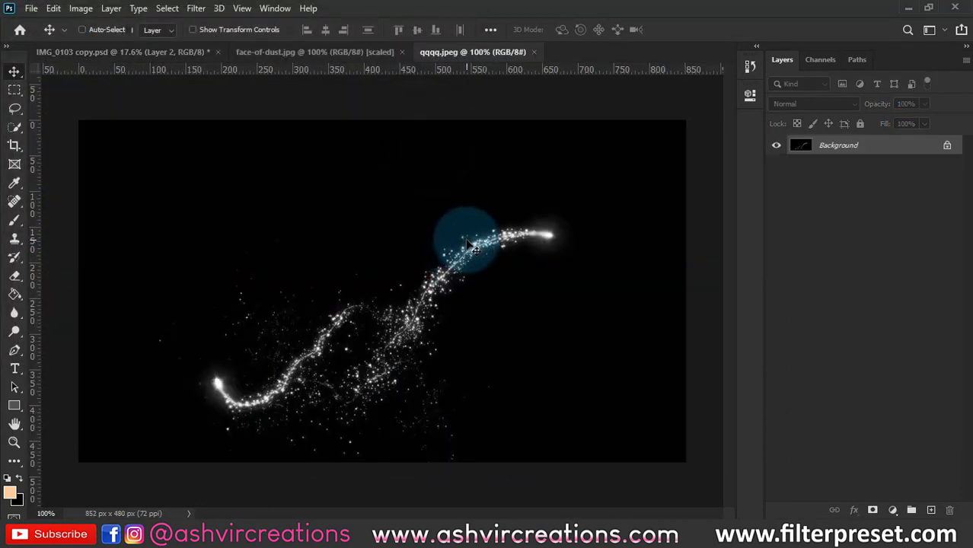
# Colorize the white particle trail to a warm golden tone with Hue/Saturation.
pyautogui.hotkey('ctrl', 'u')
pyautogui.click(608, 254)
pyautogui.moveTo(517, 76); pyautogui.dragTo(704, 73)
pyautogui.click(794, 92)
# Bring the golden particle image into the portrait, scale it to about 279%, rotate it about 60° and place it above the head.
pyautogui.moveTo(393, 208); pyautogui.dragTo(348, 135)
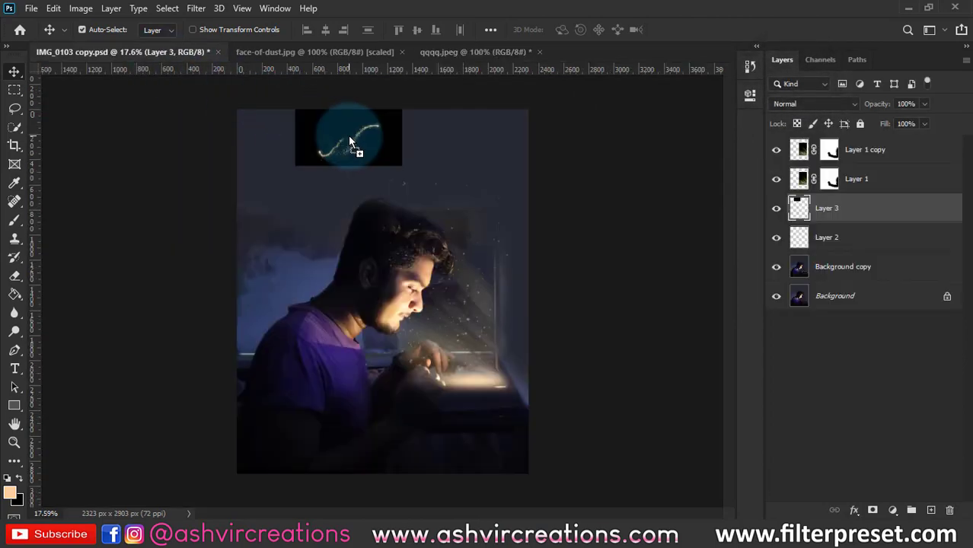
pyautogui.hotkey('ctrl', 't')
pyautogui.moveTo(402, 165); pyautogui.dragTo(497, 219)
pyautogui.moveTo(539, 173); pyautogui.dragTo(544, 255)
pyautogui.moveTo(439, 180)
pyautogui.mouseDown()
pyautogui.moveTo(440, 189)
pyautogui.moveTo(431, 185)
pyautogui.mouseUp()
pyautogui.moveTo(585, 185); pyautogui.dragTo(579, 353)
pyautogui.moveTo(432, 178); pyautogui.dragTo(495, 182)
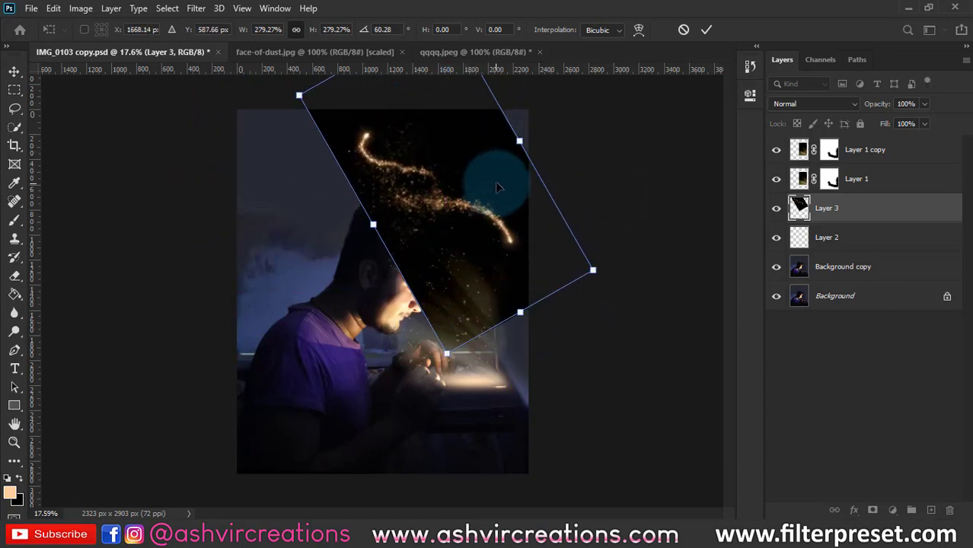
# Apply the transform and set the particle trail layer's blend mode to Screen.
pyautogui.click(778, 112)
pyautogui.click(784, 104)
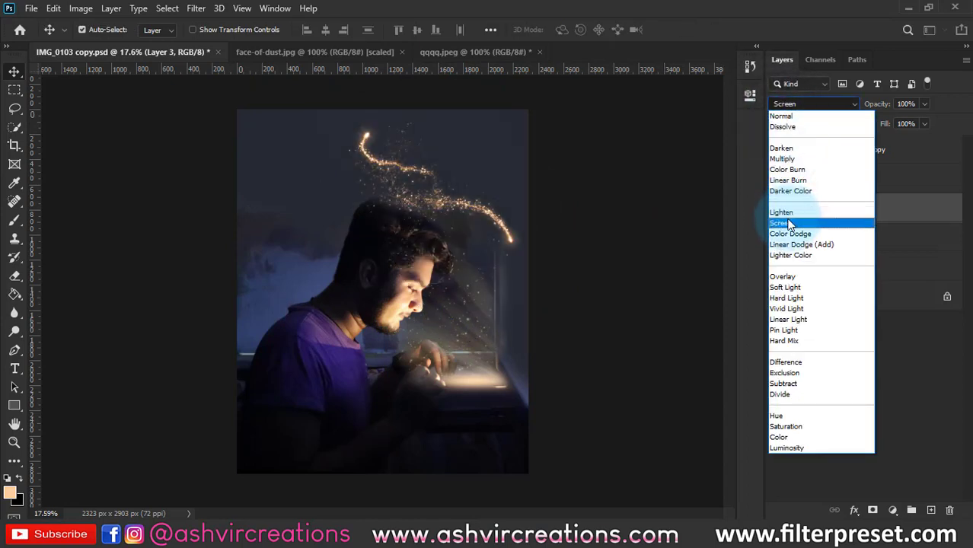
pyautogui.click(790, 221)
# Flip the particle trail horizontally and rotate it to about 68.5° so it runs down towards the desk.
pyautogui.hotkey('ctrl', '+')
pyautogui.moveTo(466, 251); pyautogui.dragTo(404, 303)
pyautogui.hotkey('ctrl', 't')
pyautogui.rightClick(415, 283)
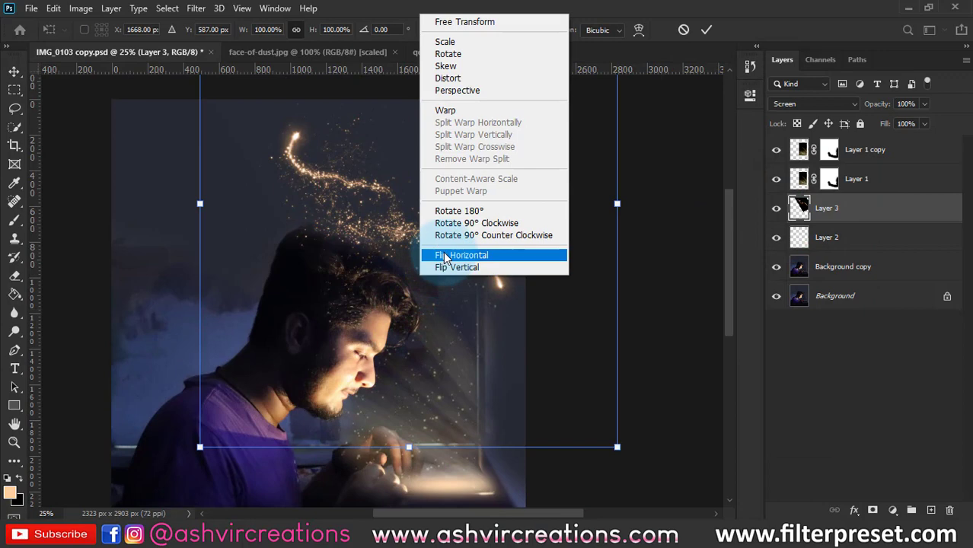
pyautogui.click(473, 252)
pyautogui.moveTo(659, 217); pyautogui.dragTo(374, 196)
pyautogui.moveTo(403, 338); pyautogui.dragTo(401, 350)
pyautogui.hotkey('ctrl', '-')
pyautogui.scroll(-1, 474, 349)
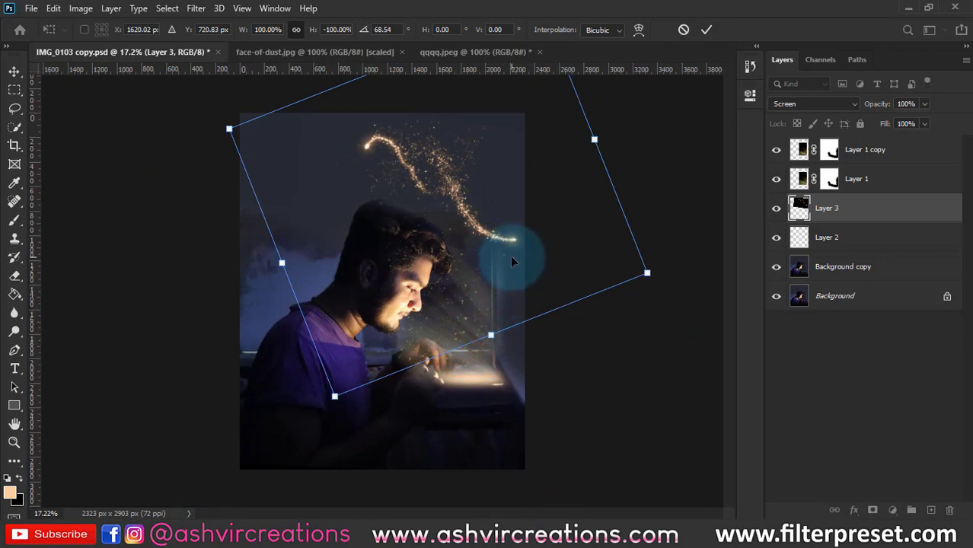
# Rotate the particle trail to about 116.6°, scale it to about 110% and position it rising above the glowing desk.
pyautogui.moveTo(672, 189); pyautogui.dragTo(666, 293)
pyautogui.moveTo(505, 199); pyautogui.dragTo(524, 242)
pyautogui.moveTo(435, 207); pyautogui.dragTo(435, 195)
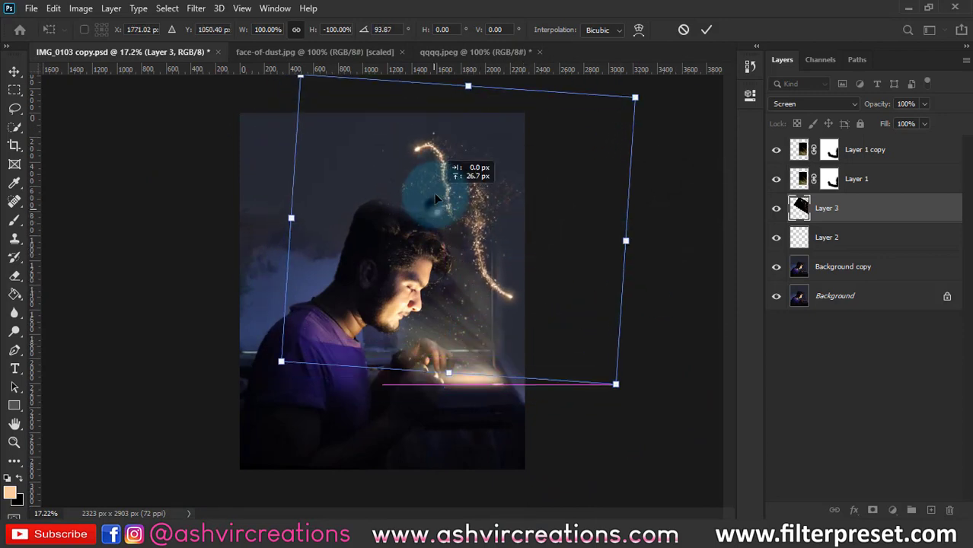
pyautogui.moveTo(656, 298); pyautogui.dragTo(678, 387)
pyautogui.moveTo(557, 301); pyautogui.dragTo(561, 319)
pyautogui.moveTo(675, 175); pyautogui.dragTo(693, 166)
pyautogui.moveTo(670, 116); pyautogui.dragTo(679, 133)
pyautogui.scroll(1, 524, 237)
pyautogui.moveTo(484, 232)
pyautogui.mouseDown()
pyautogui.moveTo(495, 232)
pyautogui.moveTo(487, 230)
pyautogui.mouseUp()
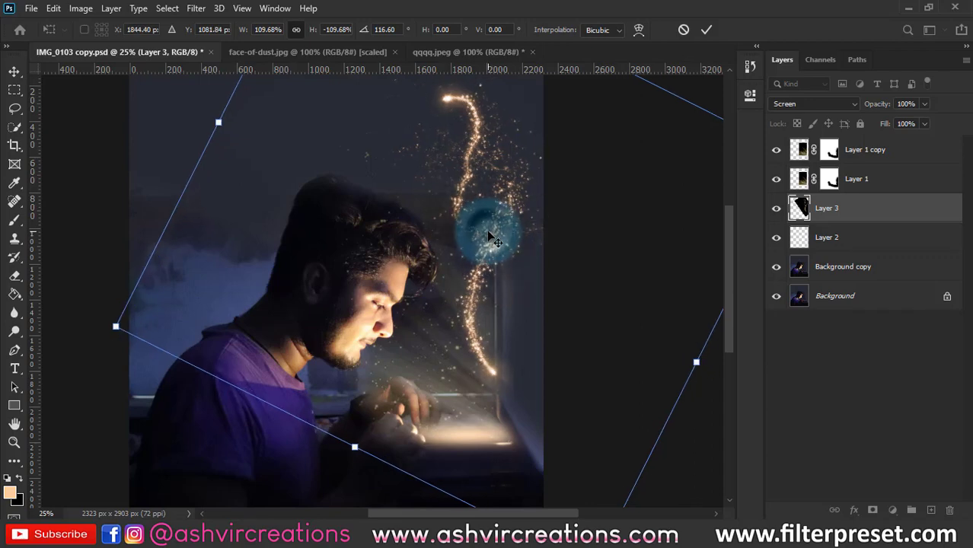
pyautogui.press('Return')
pyautogui.scroll(-2, 486, 230)
pyautogui.scroll(1, 488, 228)
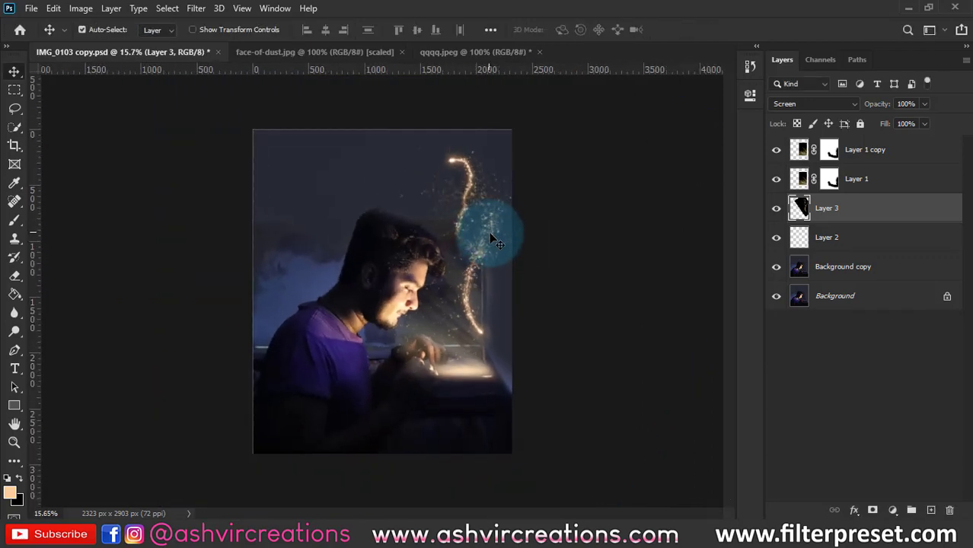
pyautogui.scroll(1, 252, 133)
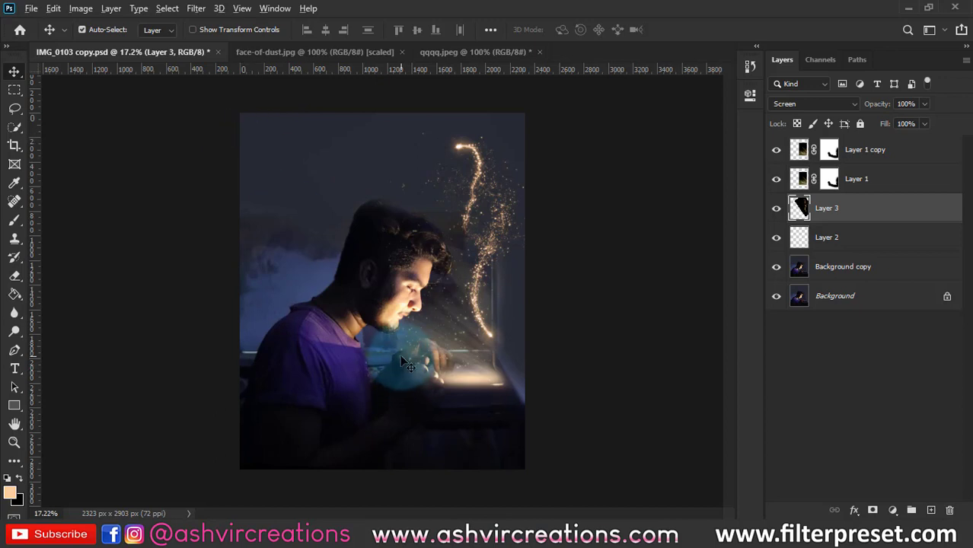
# Look through the particccle folder's overlay images in File Explorer, and minimize the open windows to reach the desktop.
pyautogui.press('F9')
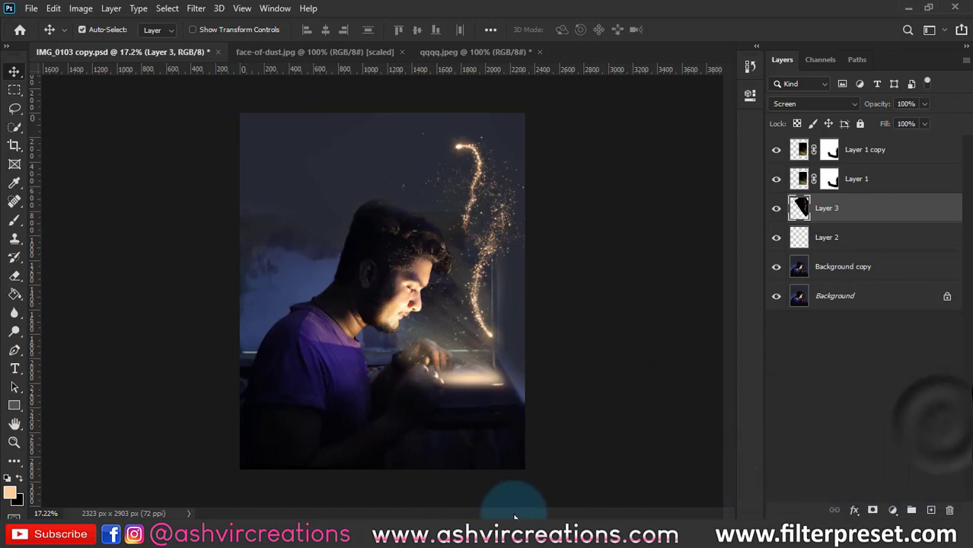
pyautogui.click(379, 508)
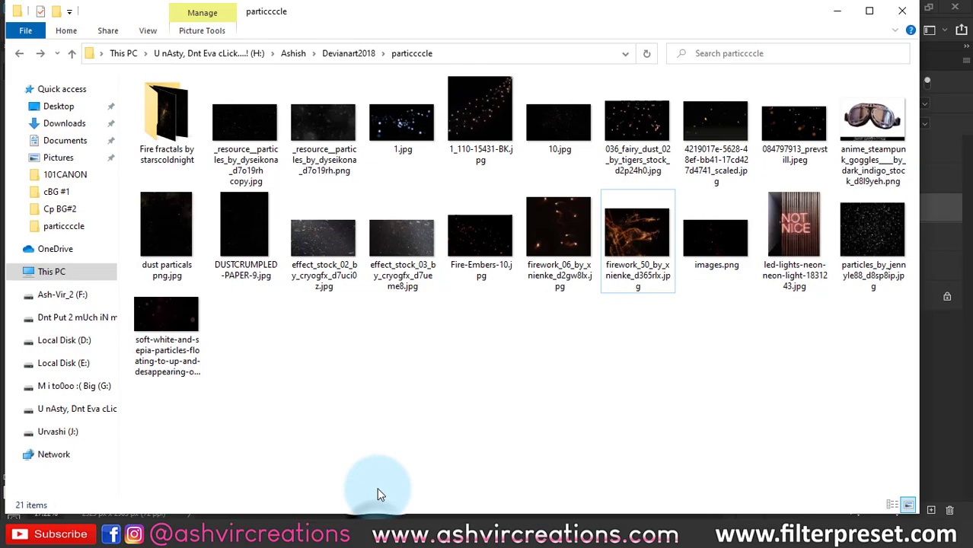
pyautogui.click(598, 509)
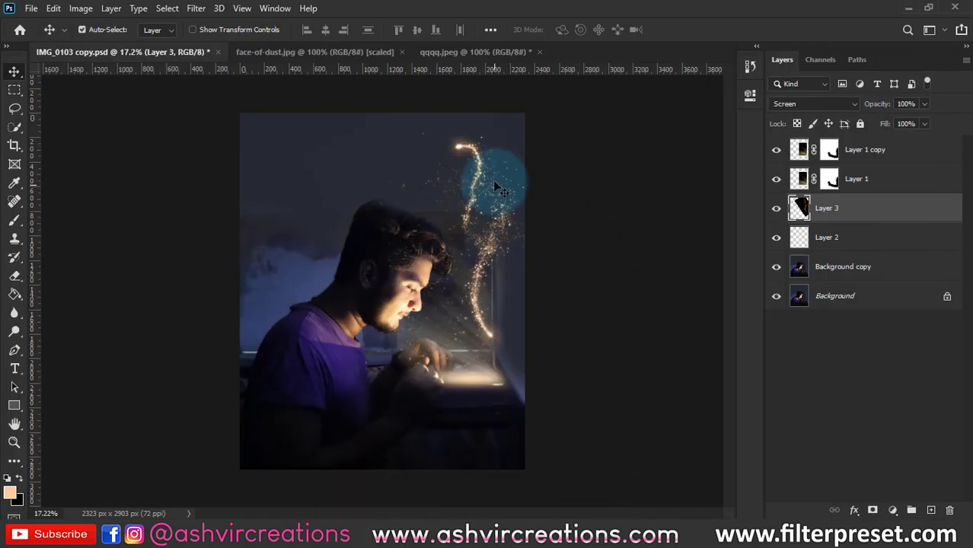
pyautogui.hotkey('alt', 'Tab')
pyautogui.click(501, 188)
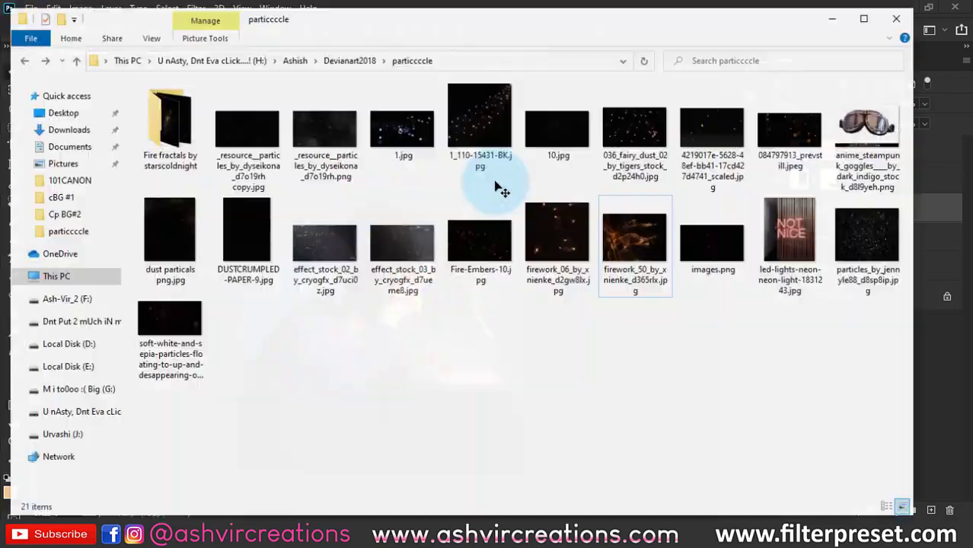
pyautogui.click(840, 16)
pyautogui.click(913, 13)
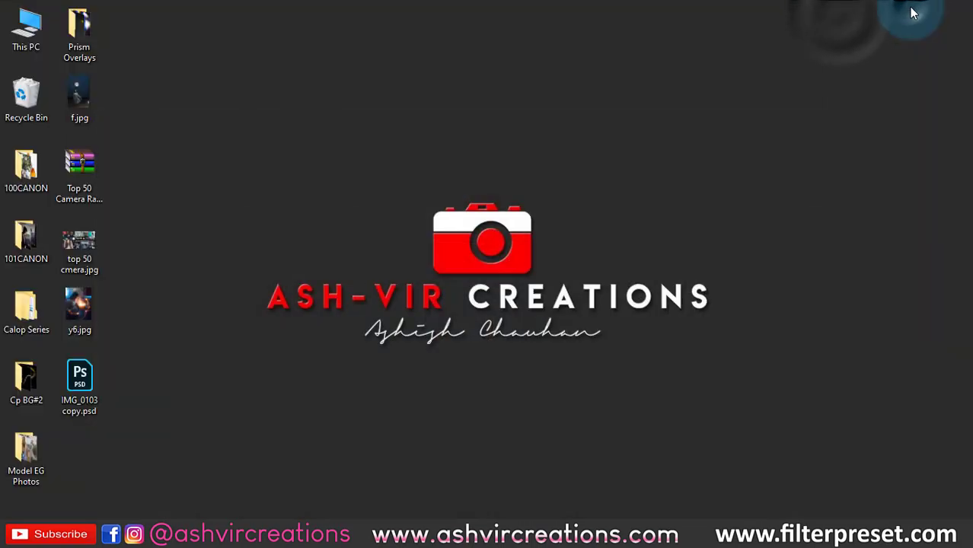
# Place the golden particle swirl image from the Cp BG#2 folder into the portrait document, over the man.
pyautogui.doubleClick(80, 39)
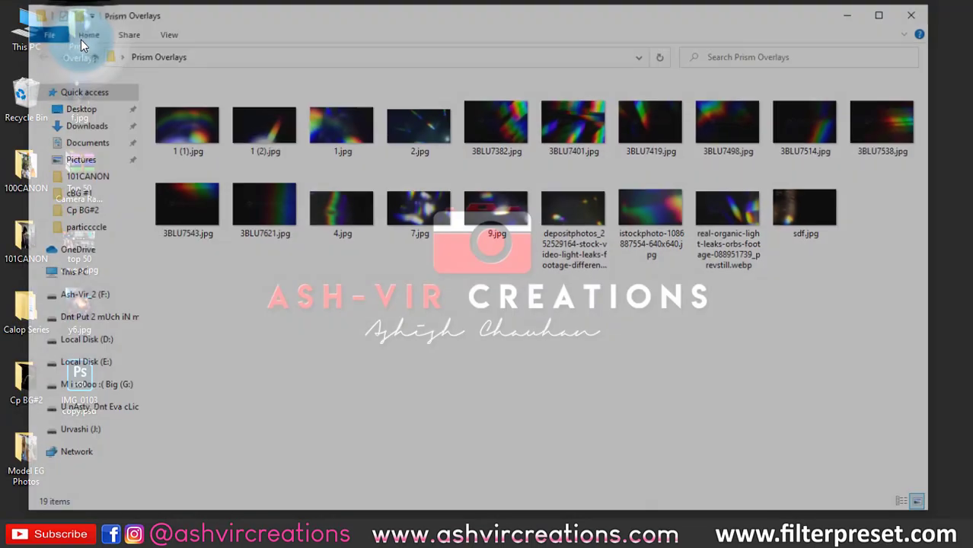
pyautogui.click(931, 11)
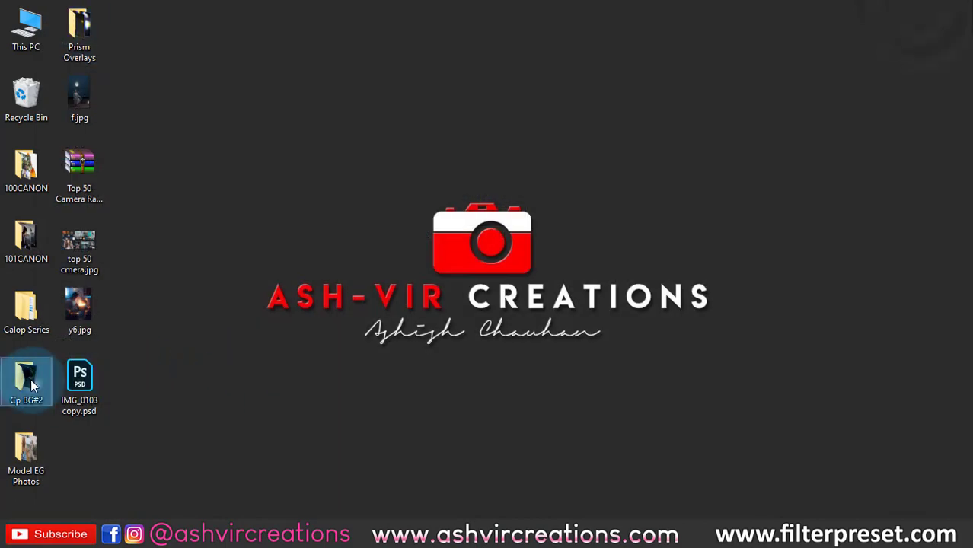
pyautogui.doubleClick(30, 379)
pyautogui.moveTo(254, 113); pyautogui.dragTo(442, 515)
pyautogui.moveTo(417, 368); pyautogui.dragTo(525, 346)
# Set the placed golden swirl's blend mode to Screen and apply its placement.
pyautogui.click(773, 111)
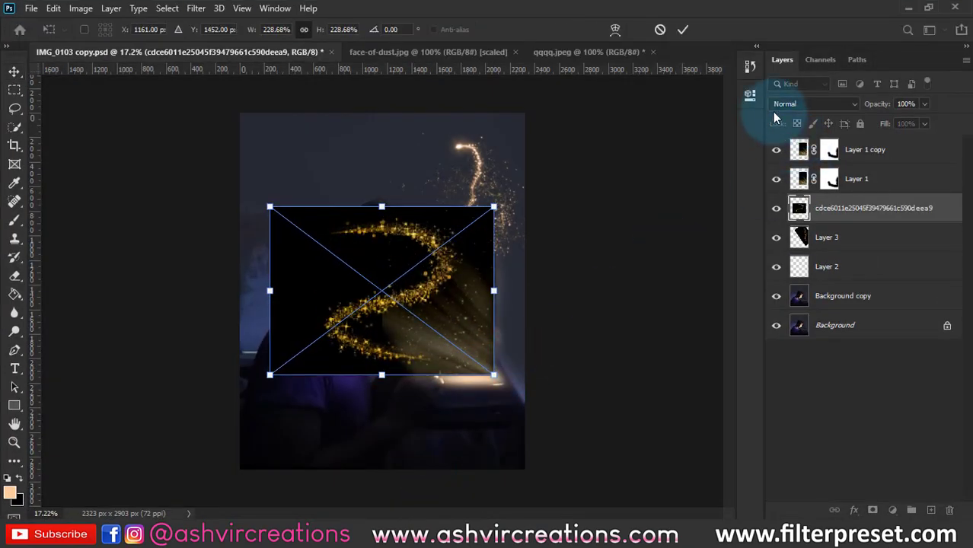
pyautogui.click(788, 104)
pyautogui.click(781, 223)
pyautogui.press('Return')
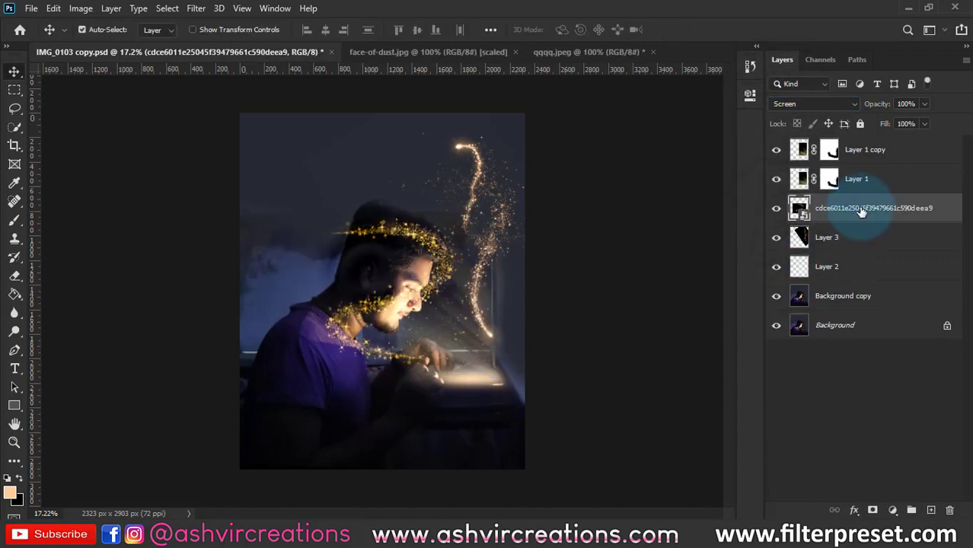
# Rasterize the golden swirl layer, rotate it about 85.6° and move it down over the man's shoulder and hands.
pyautogui.rightClick(853, 212)
pyautogui.click(705, 264)
pyautogui.hotkey('ctrl', 't')
pyautogui.moveTo(465, 429); pyautogui.dragTo(396, 457)
pyautogui.moveTo(402, 318); pyautogui.dragTo(373, 358)
pyautogui.press('Return')
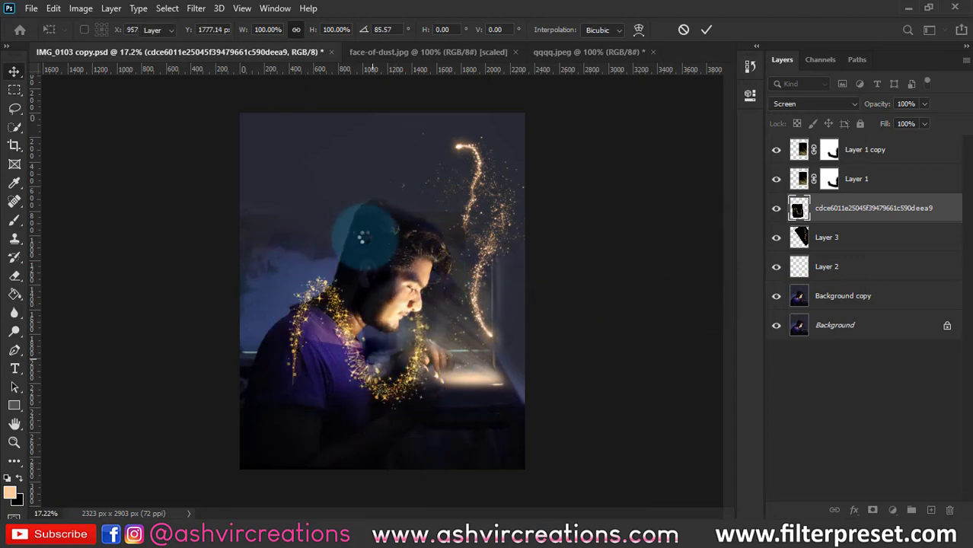
# Soften the golden swirl layer with a Gaussian Blur.
pyautogui.click(196, 7)
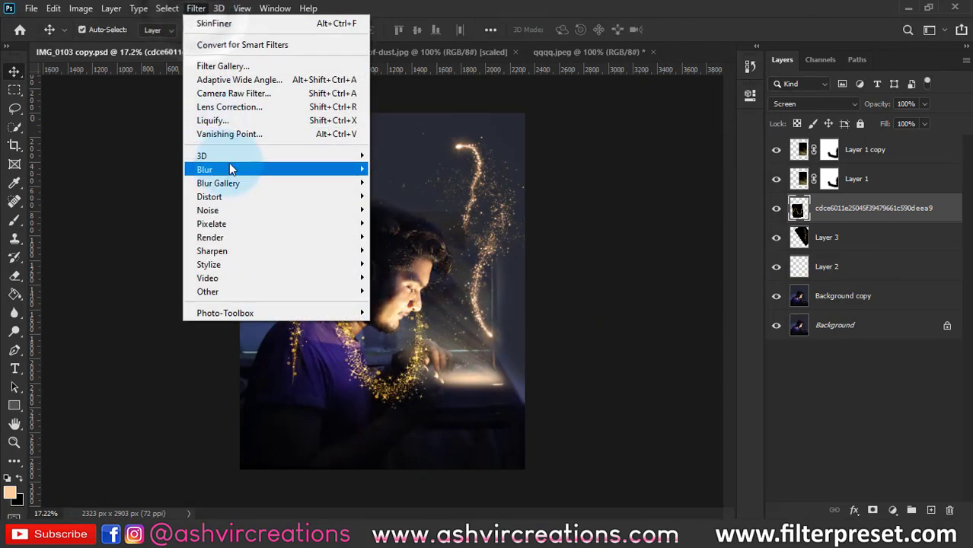
pyautogui.moveTo(320, 169)
pyautogui.click(409, 223)
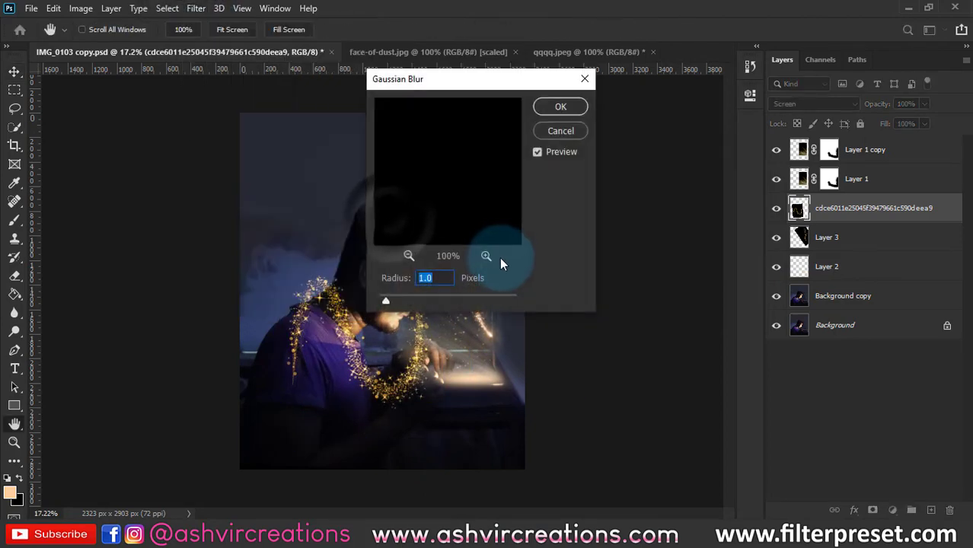
pyautogui.moveTo(418, 300); pyautogui.dragTo(433, 300)
pyautogui.click(560, 107)
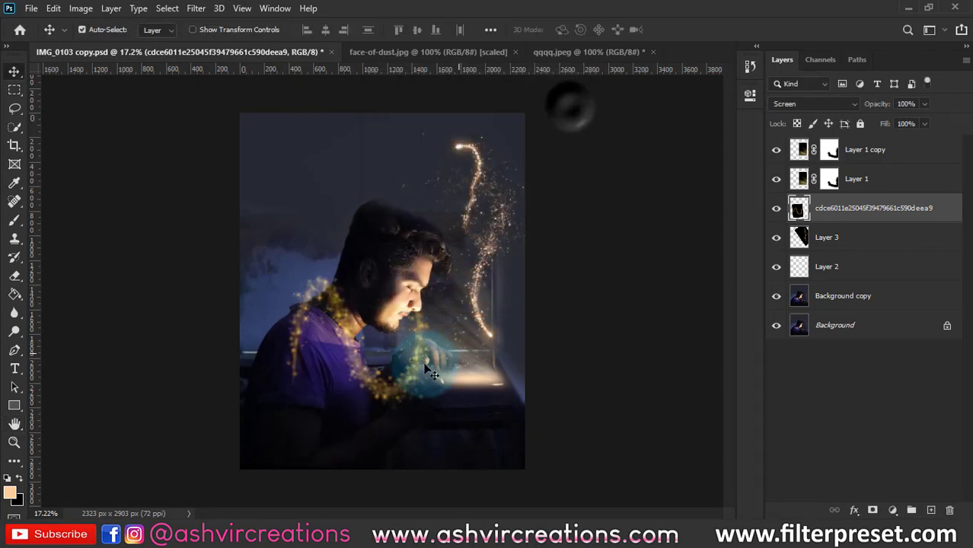
# Enlarge the blurred swirl to about 216% and rotate it about 58° so it curls around the man.
pyautogui.hotkey('ctrl', 't')
pyautogui.moveTo(452, 451); pyautogui.dragTo(652, 504)
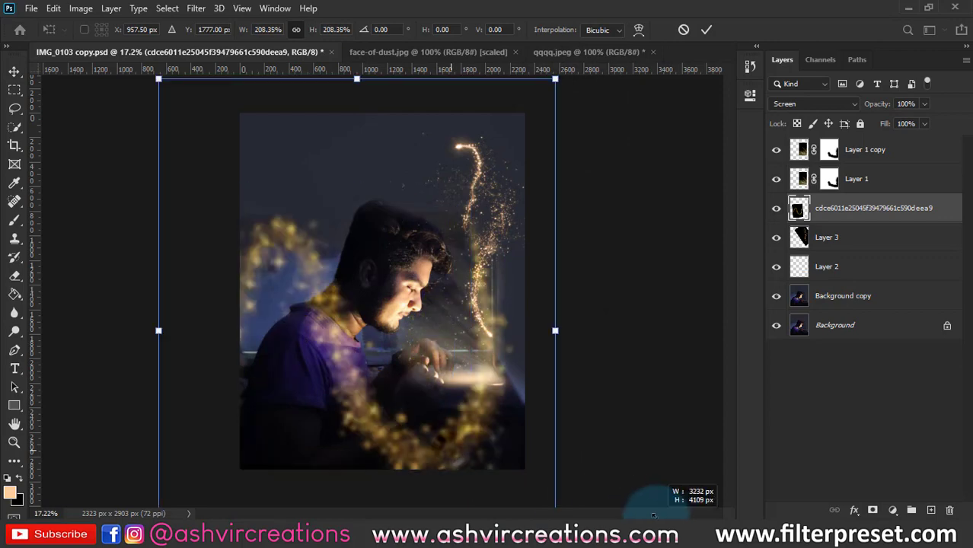
pyautogui.moveTo(620, 309); pyautogui.dragTo(434, 499)
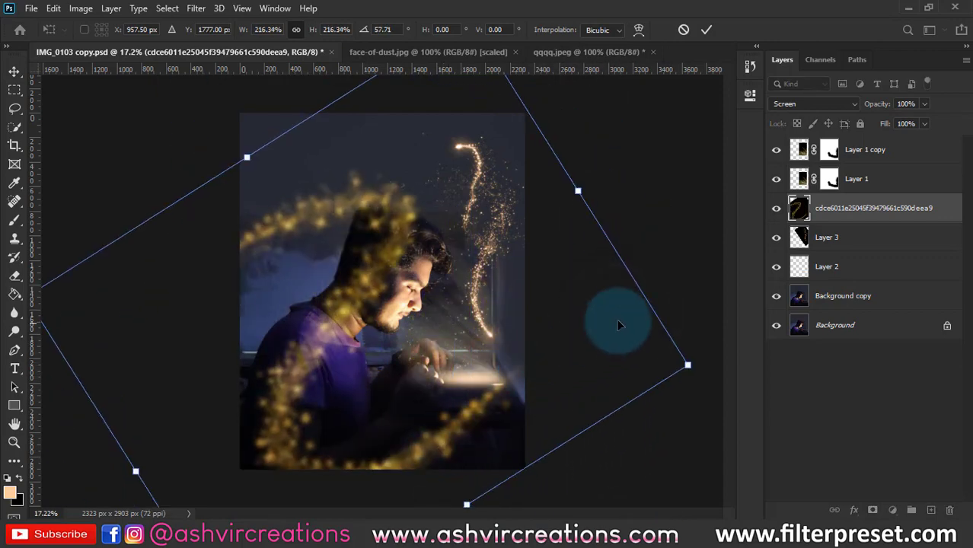
pyautogui.moveTo(569, 364); pyautogui.dragTo(582, 335)
pyautogui.doubleClick(524, 328)
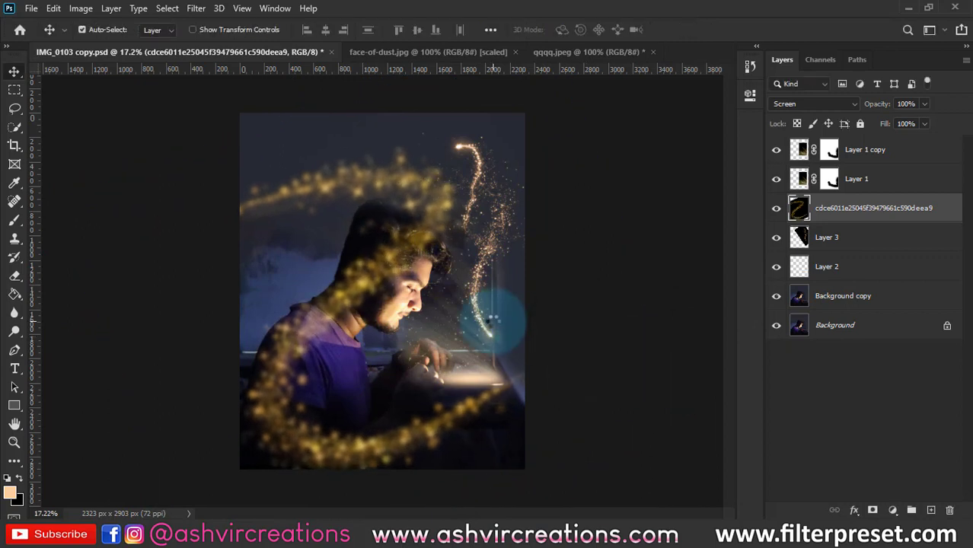
# Erase the blurred swirl over the man's head and face with a large soft eraser at 60% opacity.
pyautogui.press('e')
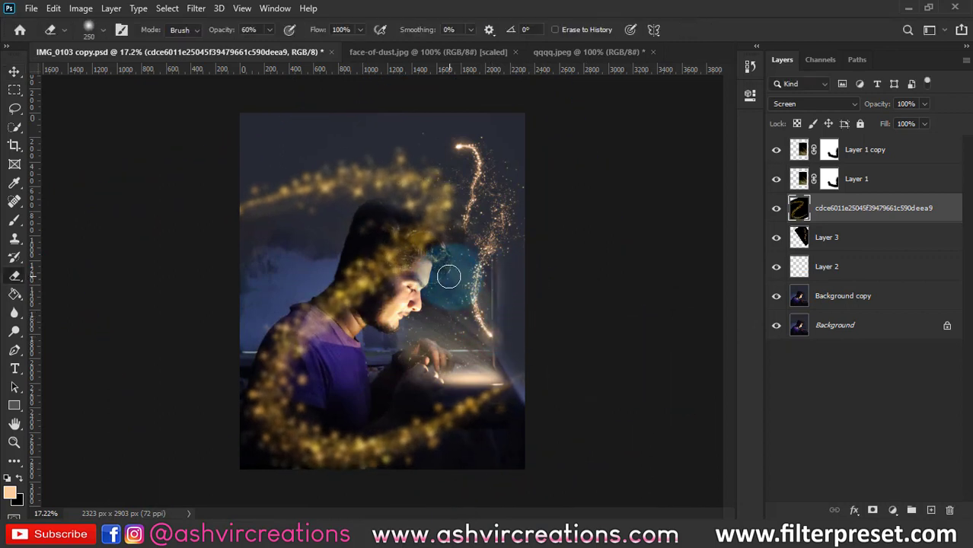
pyautogui.press(']')
pyautogui.press(']')
pyautogui.press(']')
pyautogui.press(']')
pyautogui.press(']')
pyautogui.press(']')
pyautogui.press(']')
pyautogui.press(']')
pyautogui.press(']')
pyautogui.press(']')
pyautogui.moveTo(451, 204)
pyautogui.mouseDown()
pyautogui.moveTo(370, 290)
pyautogui.moveTo(396, 269)
pyautogui.moveTo(383, 288)
pyautogui.mouseUp()
pyautogui.press('[')
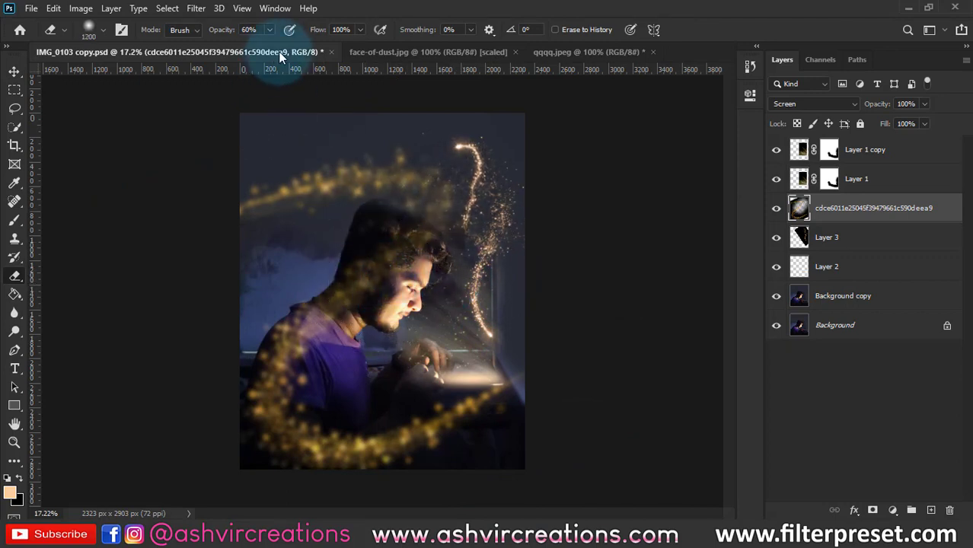
# Raise the eraser opacity to 100% and erase the remaining swirl particles over the man's face and shoulder.
pyautogui.moveTo(225, 32); pyautogui.dragTo(357, 53)
pyautogui.moveTo(435, 321)
pyautogui.mouseDown()
pyautogui.moveTo(325, 320)
pyautogui.moveTo(395, 321)
pyautogui.moveTo(343, 312)
pyautogui.moveTo(416, 288)
pyautogui.moveTo(383, 286)
pyautogui.moveTo(437, 286)
pyautogui.moveTo(379, 270)
pyautogui.moveTo(510, 306)
pyautogui.moveTo(390, 272)
pyautogui.moveTo(480, 291)
pyautogui.moveTo(374, 311)
pyautogui.moveTo(450, 304)
pyautogui.mouseUp()
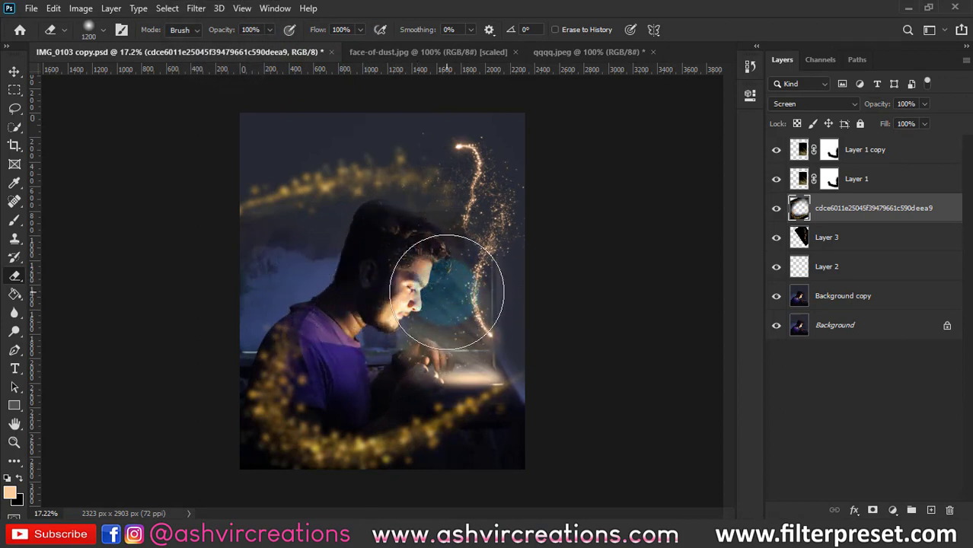
pyautogui.press('v')
# Add a new layer above Background copy and set the brush's foreground colour to cyan 00e4ff.
pyautogui.click(888, 296)
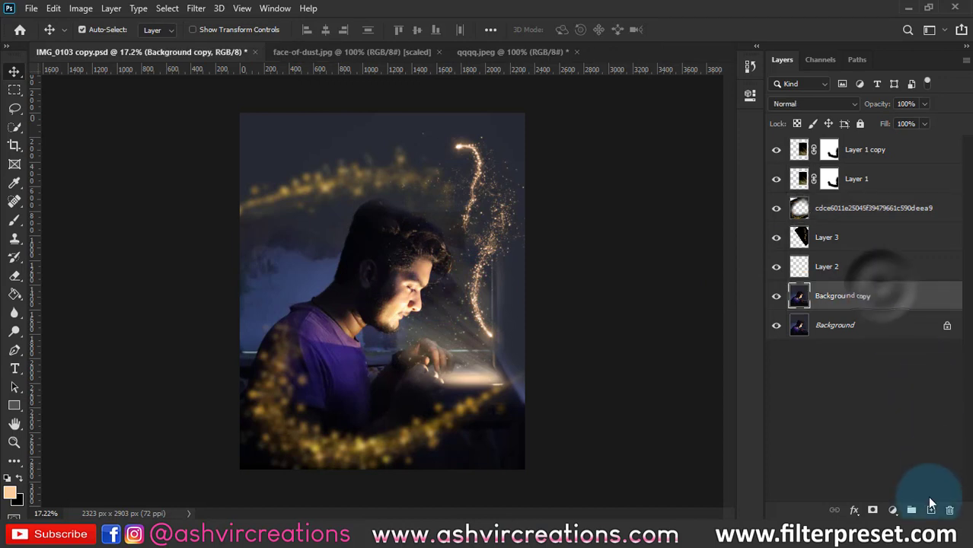
pyautogui.click(931, 510)
pyautogui.click(15, 221)
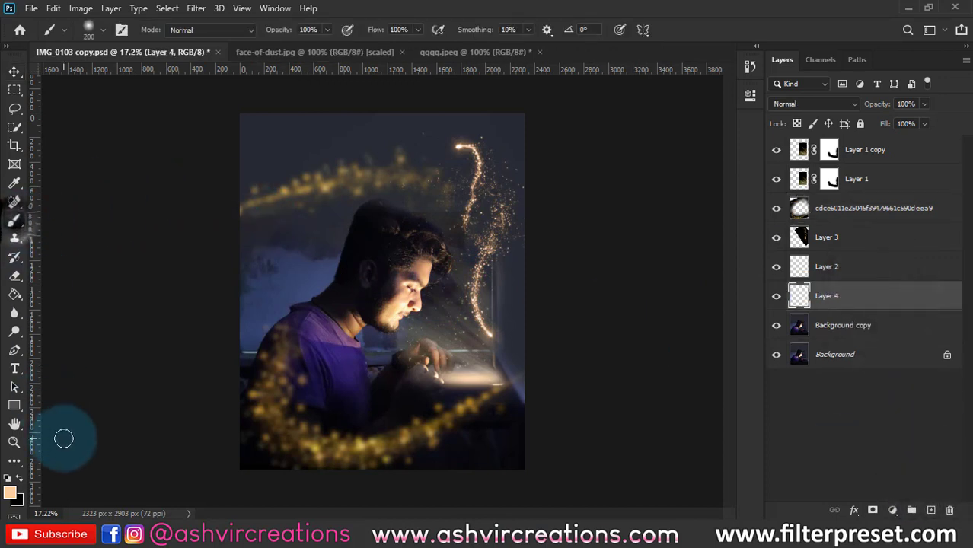
pyautogui.click(13, 495)
pyautogui.moveTo(581, 190); pyautogui.dragTo(582, 179)
pyautogui.click(566, 93)
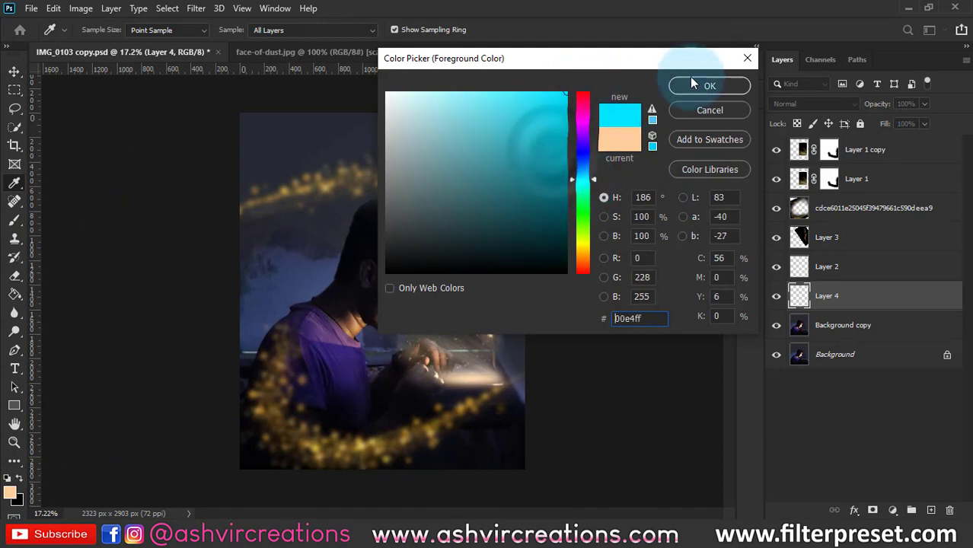
pyautogui.click(708, 86)
# Paint one soft cyan dot with a 495 px brush on the new layer and set its blend mode to Screen.
pyautogui.press('b')
pyautogui.rightClick(418, 297)
pyautogui.moveTo(520, 320); pyautogui.dragTo(525, 319)
pyautogui.click(374, 242)
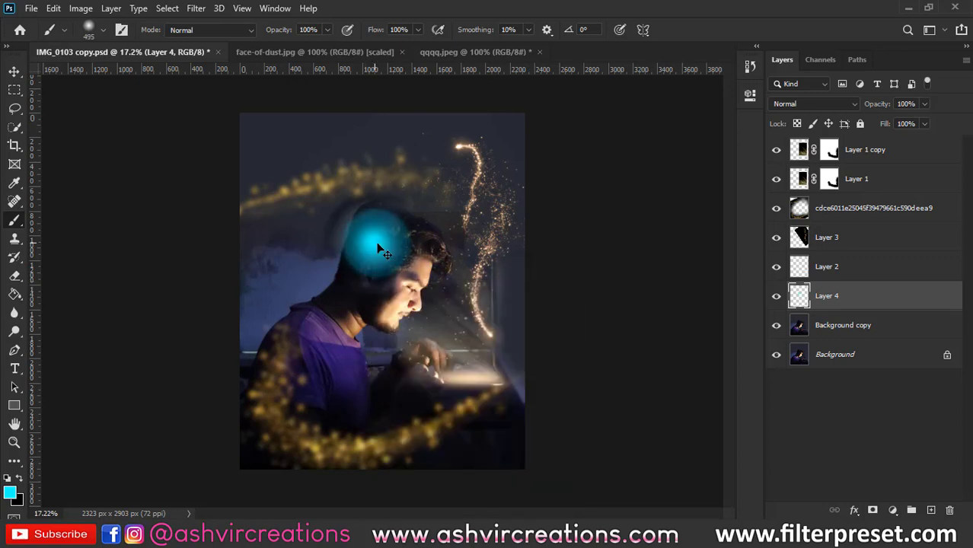
pyautogui.press('v')
pyautogui.click(815, 104)
pyautogui.click(789, 220)
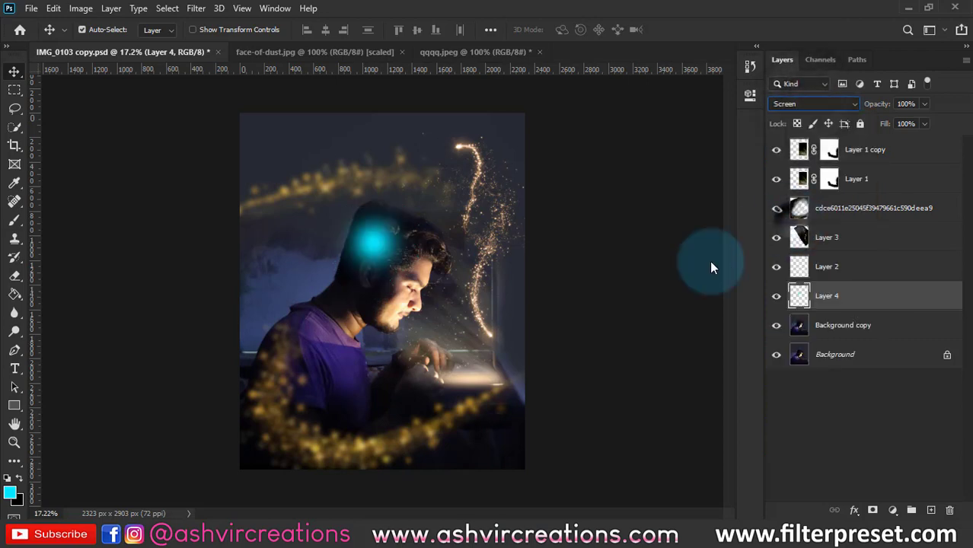
# Enlarge the cyan glow, move it to the picture's upper-left edge, and toggle its visibility to compare.
pyautogui.hotkey('ctrl', 't')
pyautogui.moveTo(398, 265); pyautogui.dragTo(427, 294)
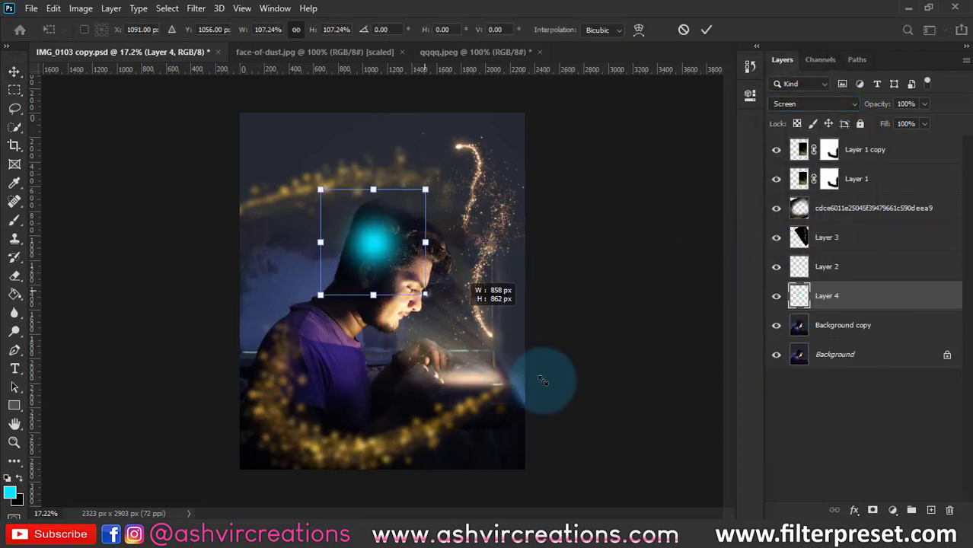
pyautogui.moveTo(543, 381); pyautogui.dragTo(568, 436)
pyautogui.moveTo(447, 308); pyautogui.dragTo(376, 253)
pyautogui.scroll(-1, 244, 265)
pyautogui.scroll(-1, 243, 263)
pyautogui.click(899, 305)
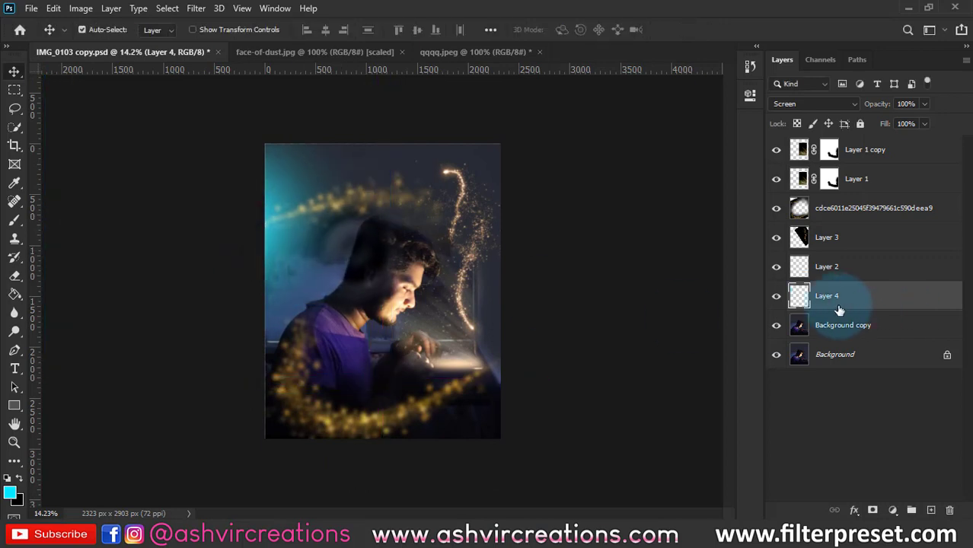
pyautogui.click(776, 295)
pyautogui.click(776, 295)
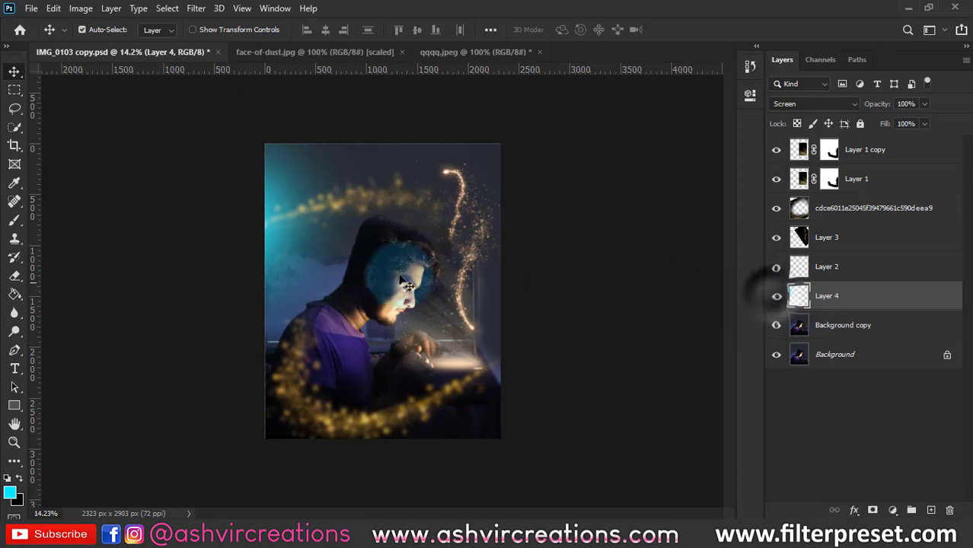
# Scale the cyan glow on Layer 4 to about 124% and shift it down along the picture's left edge.
pyautogui.moveTo(297, 228); pyautogui.dragTo(341, 257)
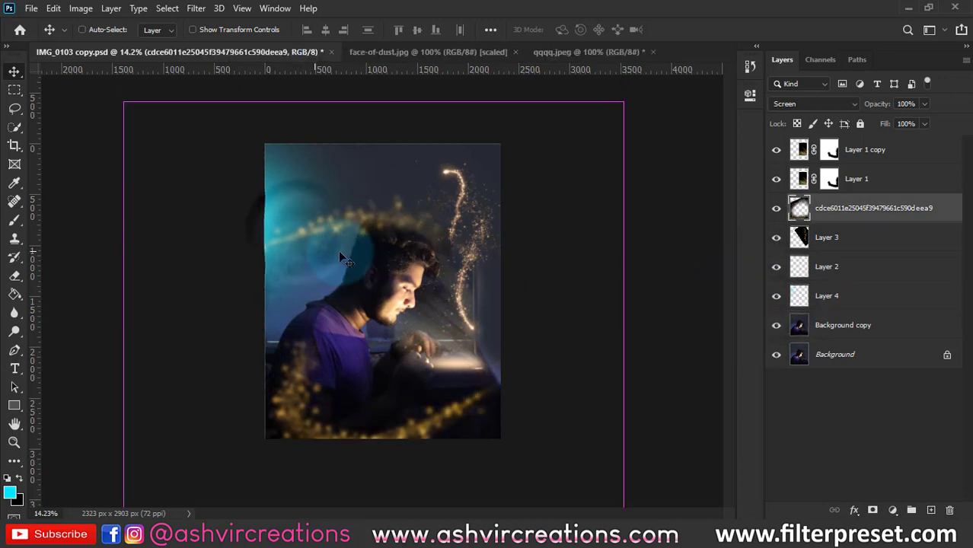
pyautogui.click(846, 295)
pyautogui.hotkey('ctrl', 't')
pyautogui.moveTo(355, 296); pyautogui.dragTo(299, 291)
pyautogui.press('Return')
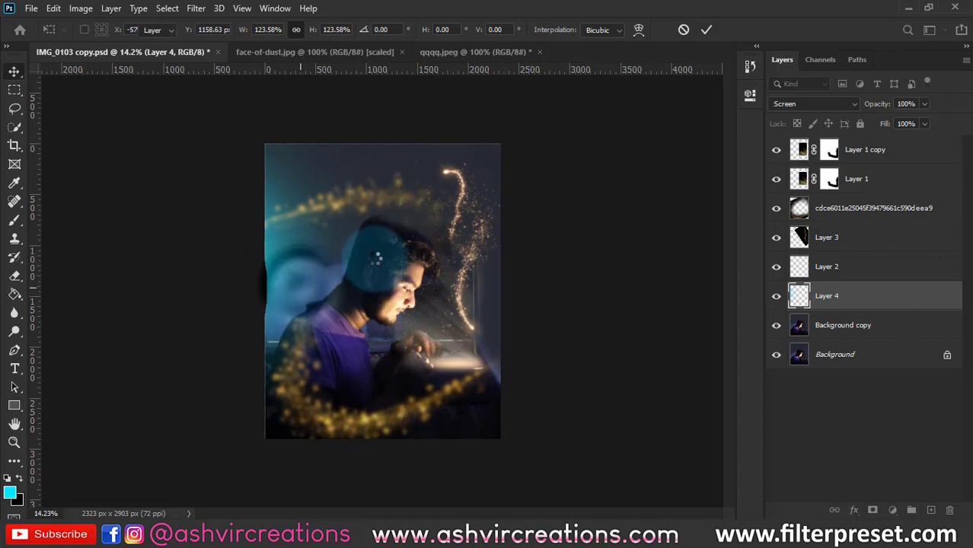
# Add a new layer above the cyan glow and set the background colour to orange ff8a00.
pyautogui.scroll(1, 374, 259)
pyautogui.scroll(1, 375, 261)
pyautogui.scroll(-1, 373, 257)
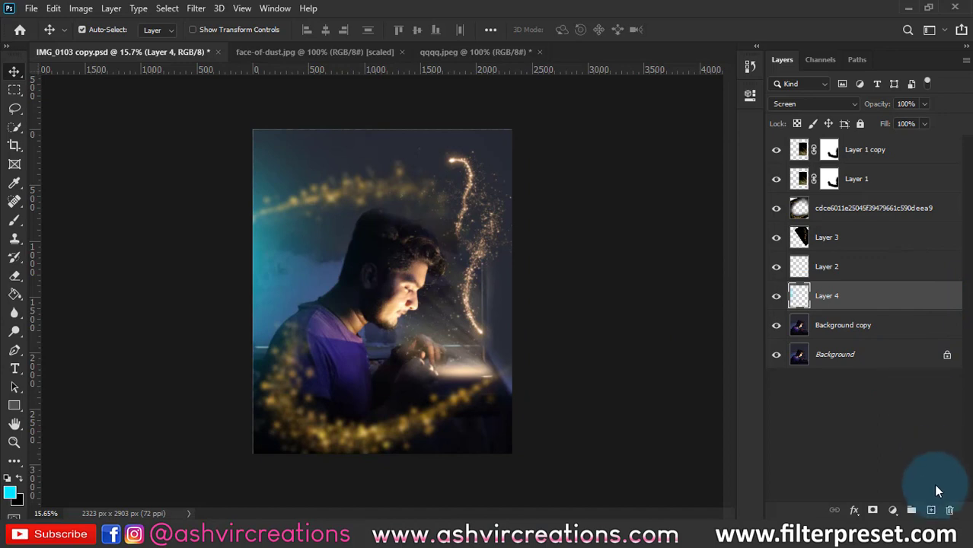
pyautogui.click(929, 510)
pyautogui.press('b')
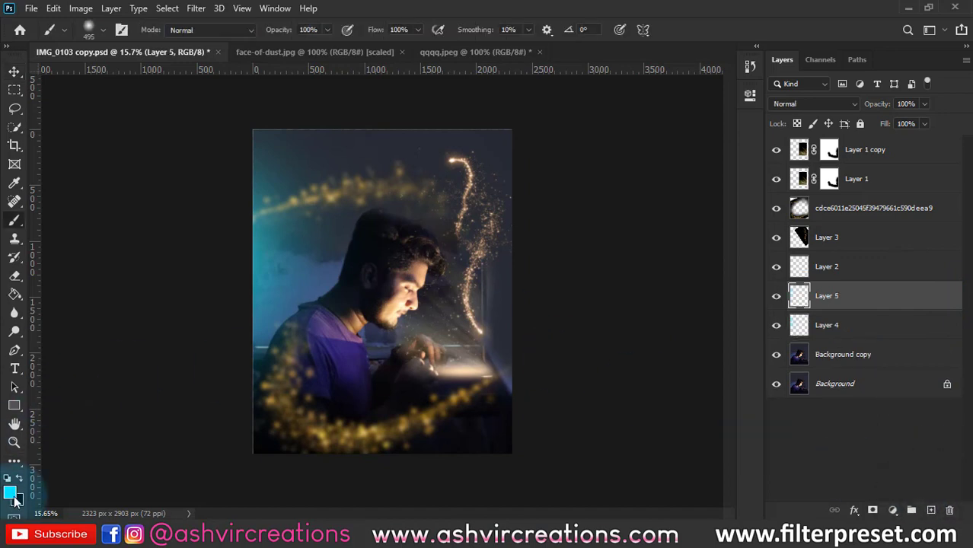
pyautogui.click(16, 498)
pyautogui.moveTo(587, 252); pyautogui.dragTo(585, 256)
pyautogui.moveTo(535, 144); pyautogui.dragTo(657, 80)
pyautogui.click(689, 86)
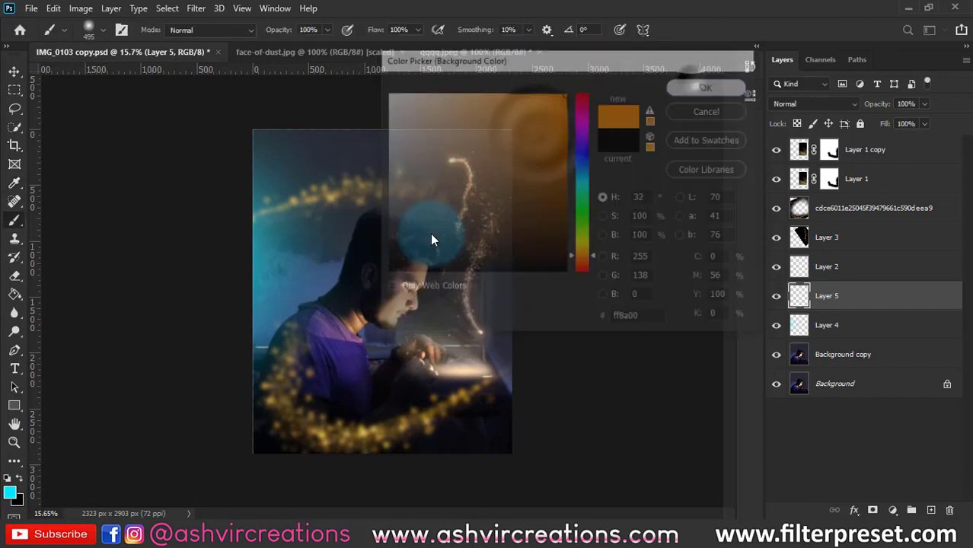
# Undo a stray cyan dab, swap the foreground and background colours, and paint one soft orange dot near the chin.
pyautogui.click(359, 283)
pyautogui.hotkey('ctrl', 'z')
pyautogui.click(19, 478)
pyautogui.click(400, 317)
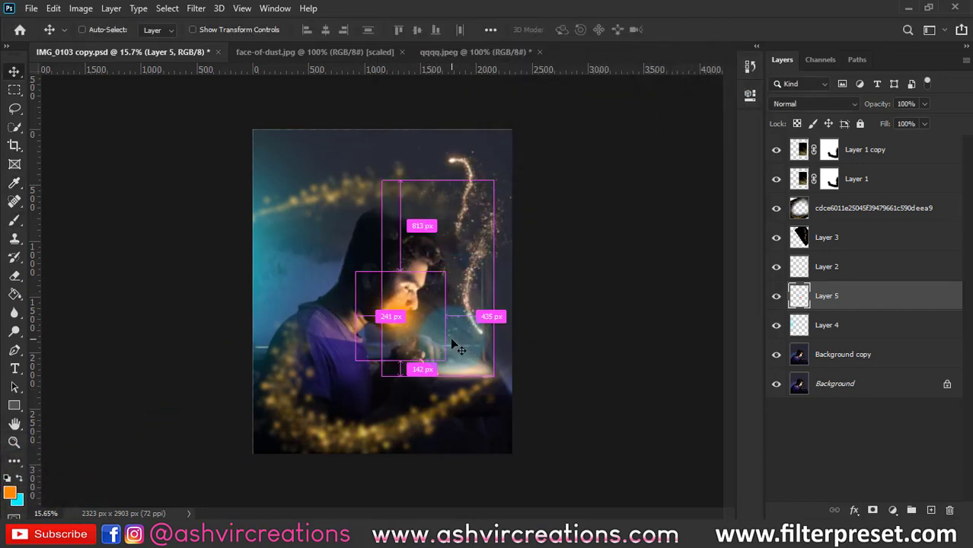
# Enlarge the orange glow to about 527% and move it to the picture's upper-left corner.
pyautogui.hotkey('ctrl', 't')
pyautogui.moveTo(446, 362); pyautogui.dragTo(594, 453)
pyautogui.moveTo(457, 259)
pyautogui.mouseDown()
pyautogui.moveTo(637, 358)
pyautogui.moveTo(630, 404)
pyautogui.moveTo(620, 293)
pyautogui.moveTo(713, 261)
pyautogui.moveTo(708, 244)
pyautogui.moveTo(571, 110)
pyautogui.moveTo(632, 110)
pyautogui.moveTo(622, 116)
pyautogui.moveTo(639, 173)
pyautogui.moveTo(435, 495)
pyautogui.moveTo(425, 460)
pyautogui.moveTo(621, 445)
pyautogui.moveTo(537, 64)
pyautogui.moveTo(511, 40)
pyautogui.moveTo(566, 35)
pyautogui.moveTo(658, 109)
pyautogui.moveTo(626, 143)
pyautogui.moveTo(634, 145)
pyautogui.mouseUp()
pyautogui.click(488, 272)
pyautogui.moveTo(403, 361); pyautogui.dragTo(328, 408)
pyautogui.moveTo(499, 291); pyautogui.dragTo(229, 164)
pyautogui.moveTo(367, 164)
pyautogui.mouseDown()
pyautogui.moveTo(370, 151)
pyautogui.moveTo(368, 164)
pyautogui.moveTo(274, 181)
pyautogui.moveTo(304, 202)
pyautogui.moveTo(286, 230)
pyautogui.moveTo(262, 225)
pyautogui.moveTo(252, 239)
pyautogui.moveTo(357, 141)
pyautogui.moveTo(356, 175)
pyautogui.mouseUp()
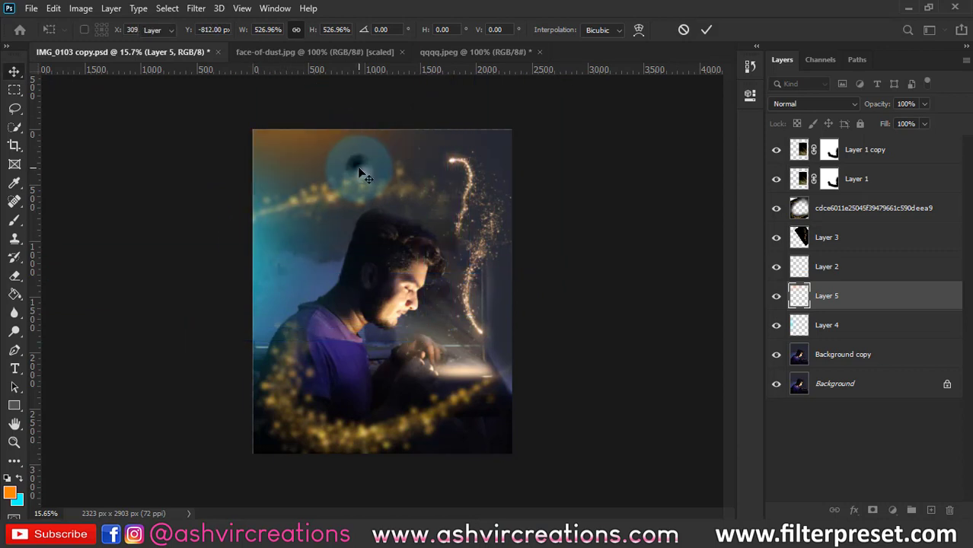
pyautogui.press('Return')
pyautogui.scroll(1, 365, 168)
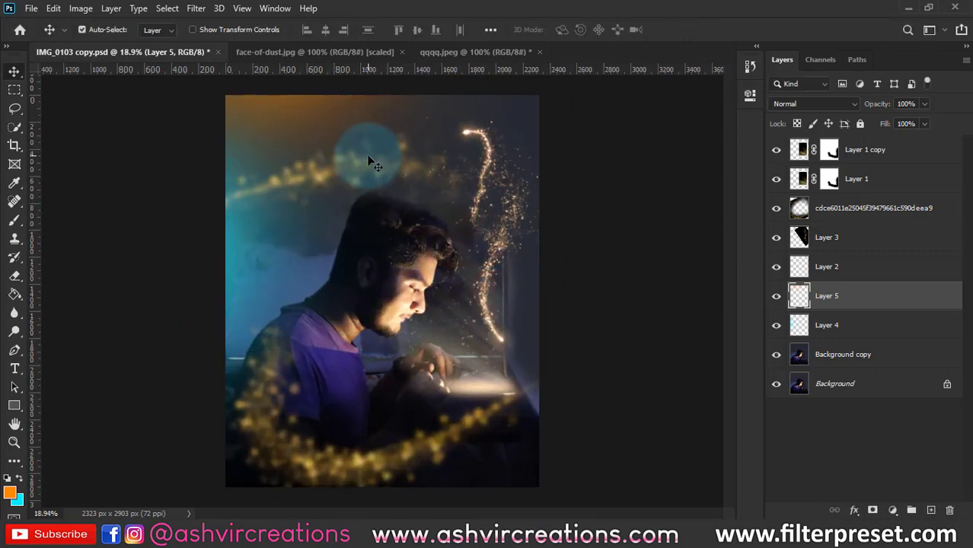
pyautogui.scroll(-1, 373, 164)
pyautogui.scroll(1, 470, 230)
pyautogui.scroll(-1, 484, 240)
pyautogui.scroll(1, 495, 252)
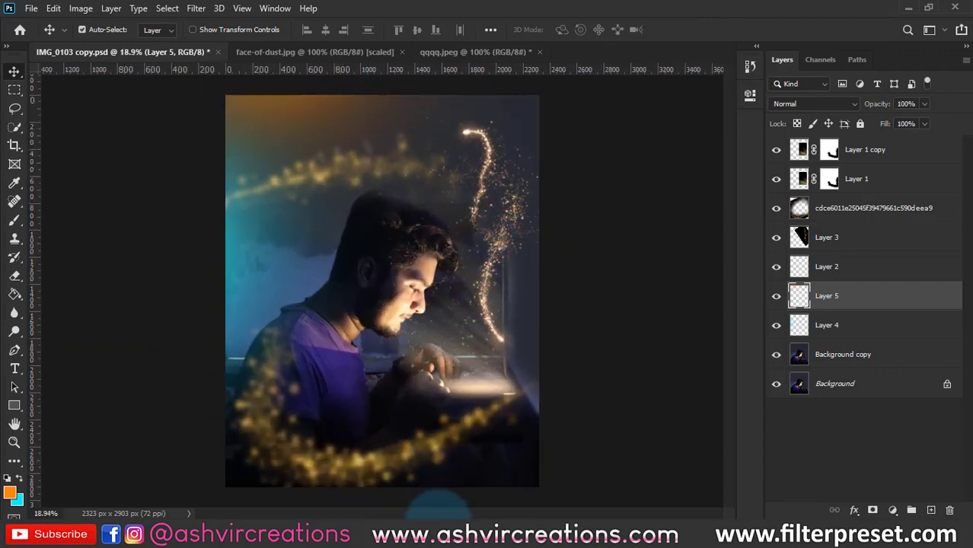
# Merge all layers from Background copy up to Layer 1 copy into one layer above Background.
pyautogui.click(853, 358)
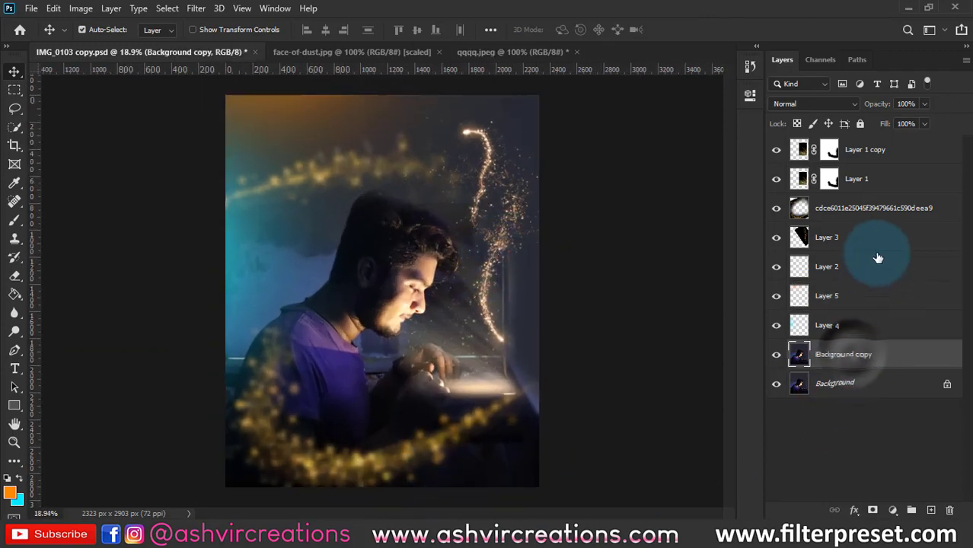
pyautogui.keyDown('shift'); pyautogui.click(876, 153); pyautogui.keyUp('shift')
pyautogui.rightClick(898, 156)
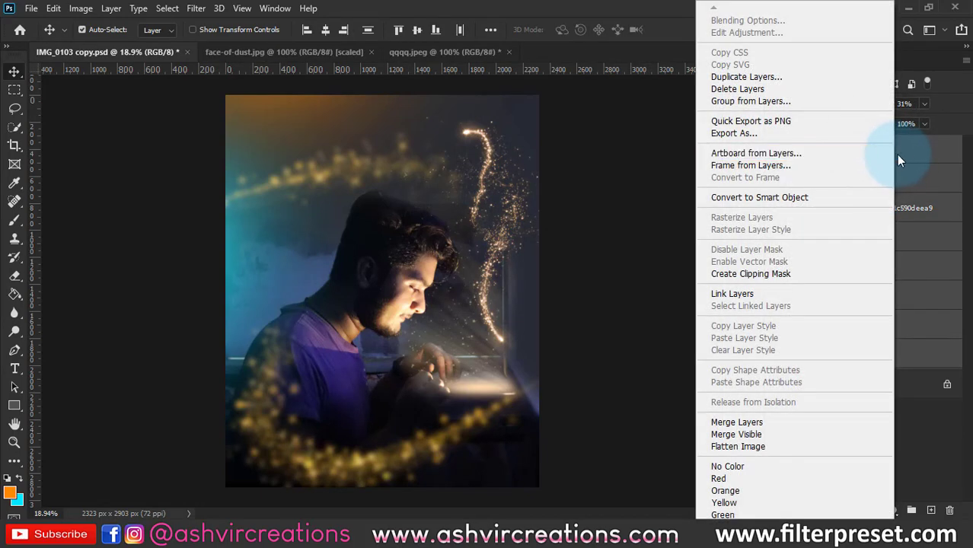
pyautogui.click(751, 425)
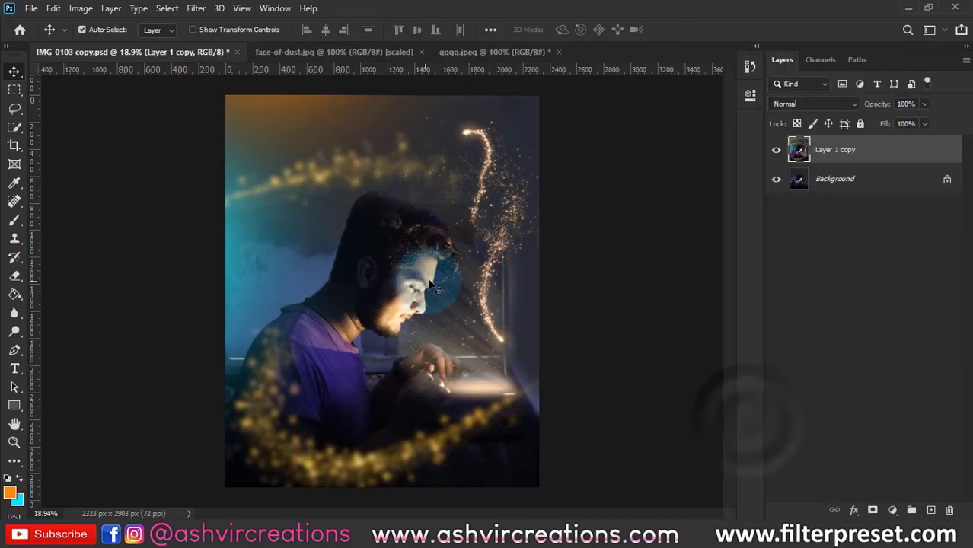
pyautogui.scroll(6, 503, 404)
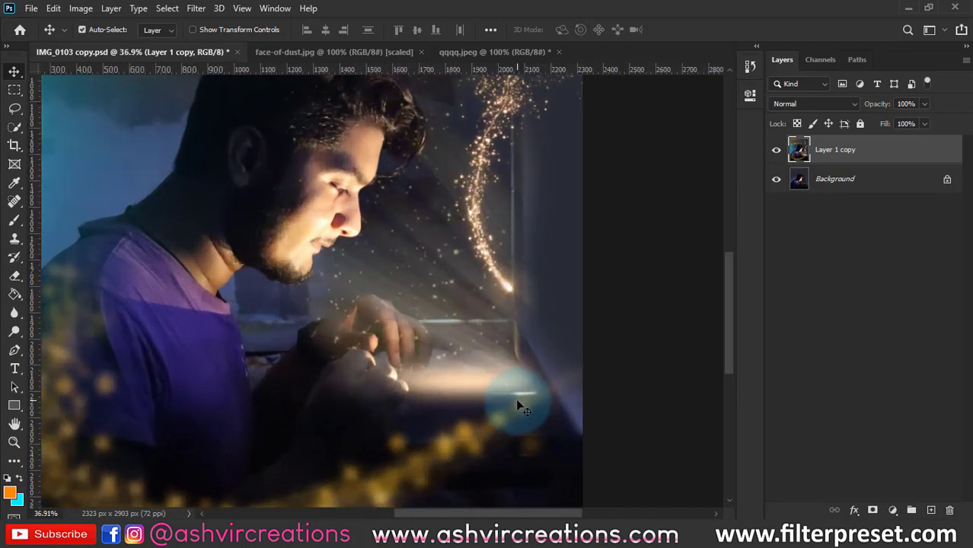
# Undo the last layer merge to restore the separate glow and particle layers.
pyautogui.scroll(-3, 523, 385)
pyautogui.hotkey('ctrl', 'z')
pyautogui.scroll(2, 523, 382)
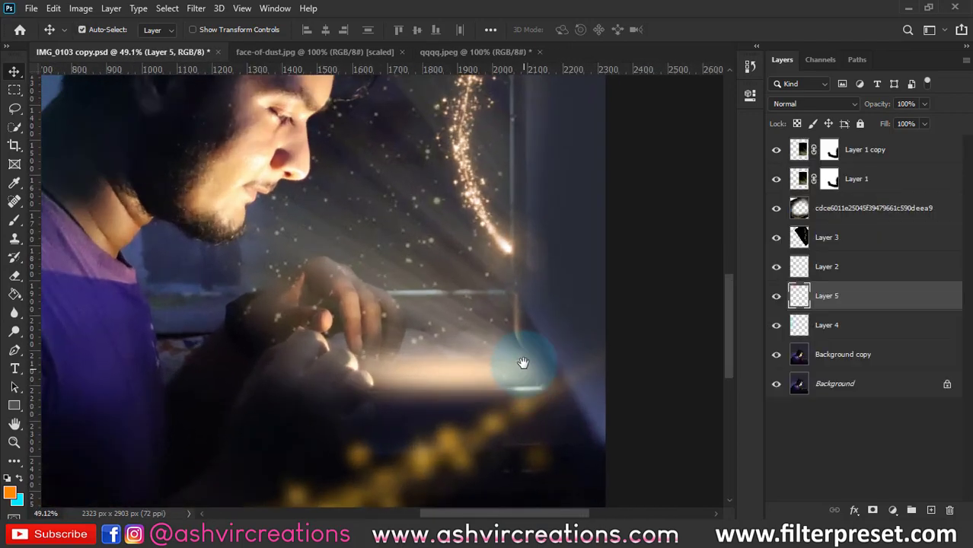
pyautogui.moveTo(524, 361); pyautogui.dragTo(513, 320)
# Hide the layer cdce6011e25045f39479661c590deea9 with the golden bokeh dust and select Layer 1 copy.
pyautogui.click(776, 238)
pyautogui.click(776, 237)
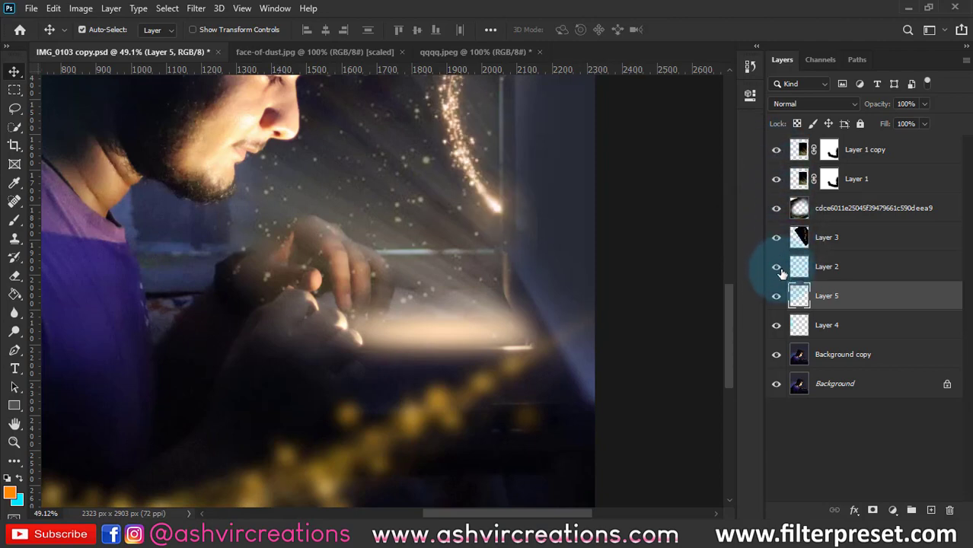
pyautogui.click(792, 211)
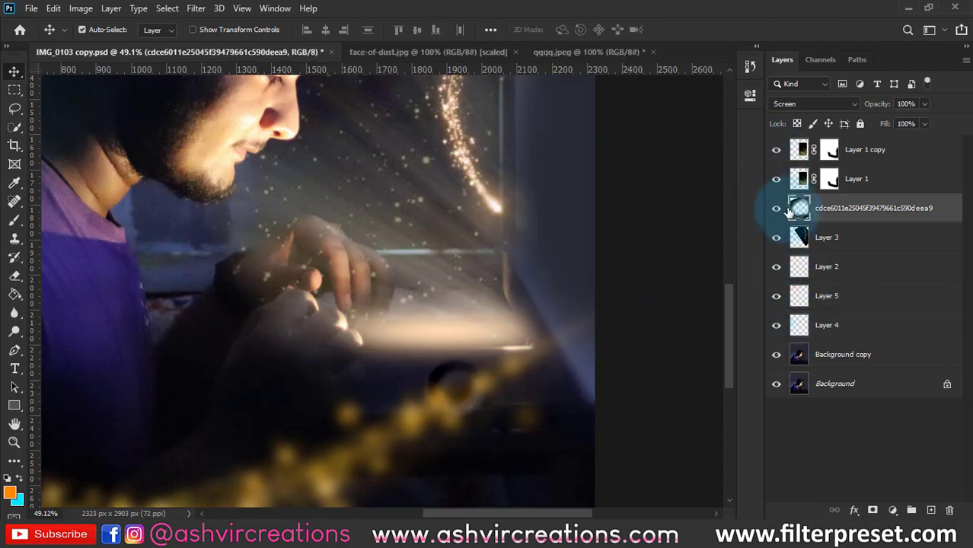
pyautogui.click(776, 208)
pyautogui.click(796, 151)
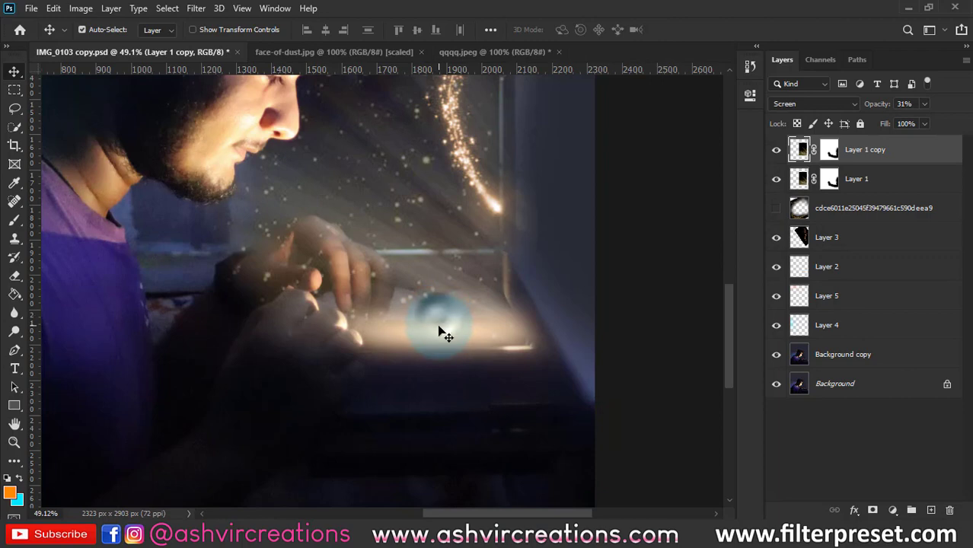
# Erase Layer 2's glow spilling below the screen's lower edge with a 100 px eraser.
pyautogui.click(777, 297)
pyautogui.click(776, 267)
pyautogui.click(776, 268)
pyautogui.click(851, 271)
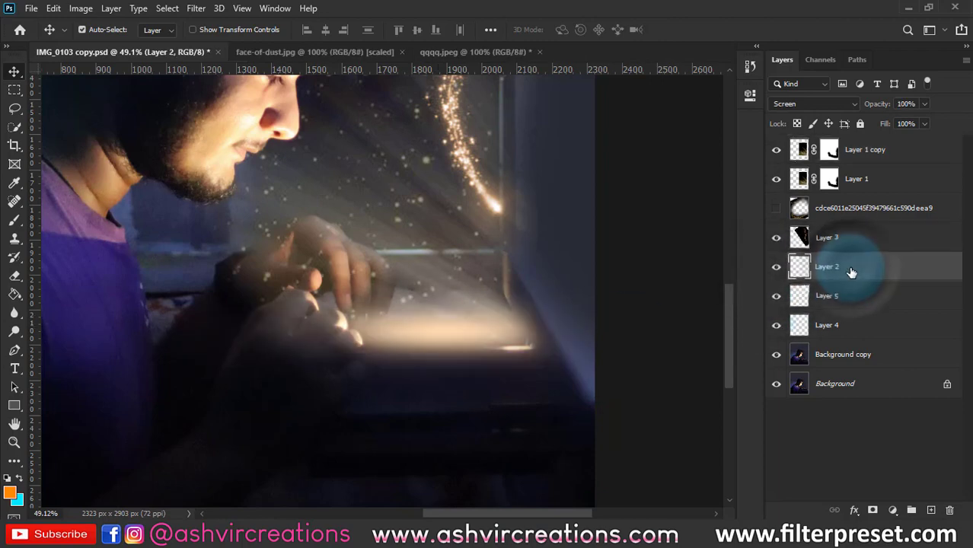
pyautogui.press('e')
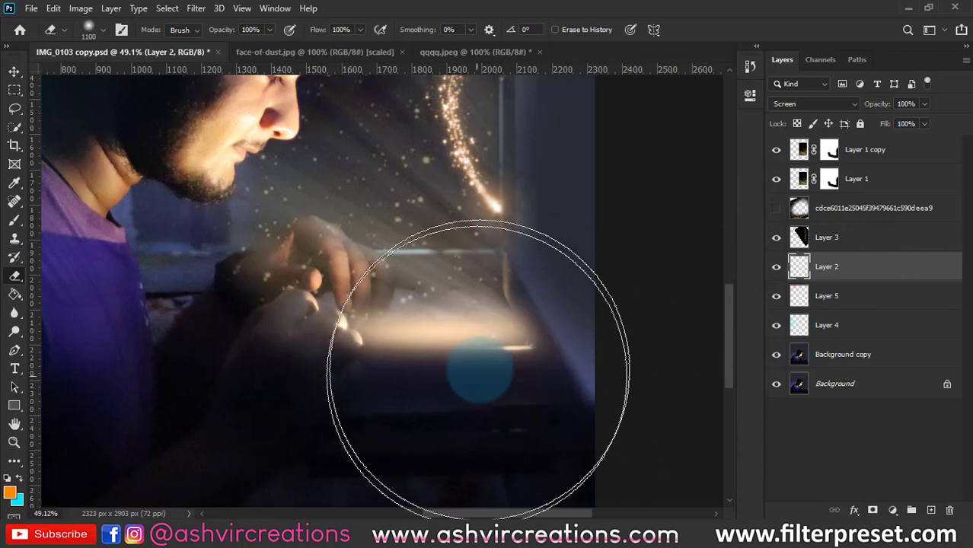
pyautogui.press('[')
pyautogui.press('[')
pyautogui.press('[')
pyautogui.press('[')
pyautogui.press('[')
pyautogui.press('[')
pyautogui.press('[')
pyautogui.press('[')
pyautogui.press('[')
pyautogui.press('[')
pyautogui.press('[')
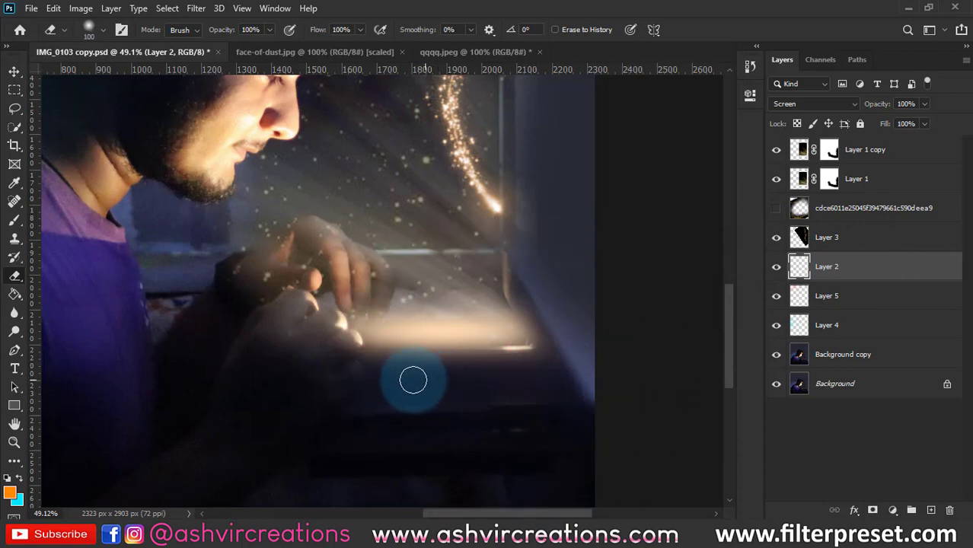
pyautogui.moveTo(371, 377); pyautogui.dragTo(515, 376)
pyautogui.moveTo(366, 367)
pyautogui.mouseDown()
pyautogui.moveTo(600, 369)
pyautogui.moveTo(412, 390)
pyautogui.moveTo(362, 378)
pyautogui.moveTo(443, 383)
pyautogui.moveTo(365, 386)
pyautogui.moveTo(560, 387)
pyautogui.moveTo(448, 383)
pyautogui.moveTo(580, 374)
pyautogui.moveTo(540, 294)
pyautogui.moveTo(565, 345)
pyautogui.moveTo(602, 364)
pyautogui.mouseUp()
# Duplicate Layer 2, set the copy's blend mode to Overlay, and compare the picture without and with it.
pyautogui.click(821, 276)
pyautogui.press('v')
pyautogui.hotkey('ctrl', 'j')
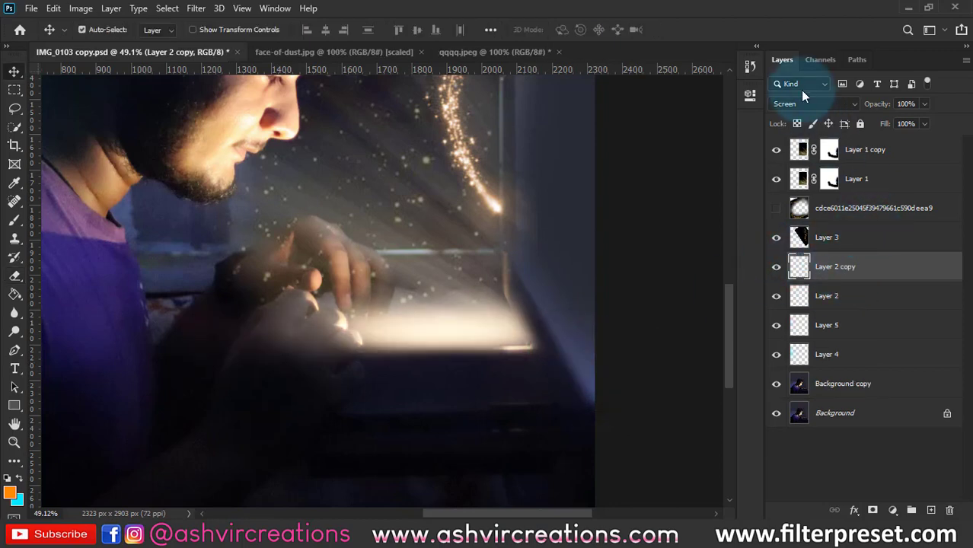
pyautogui.click(806, 104)
pyautogui.click(798, 277)
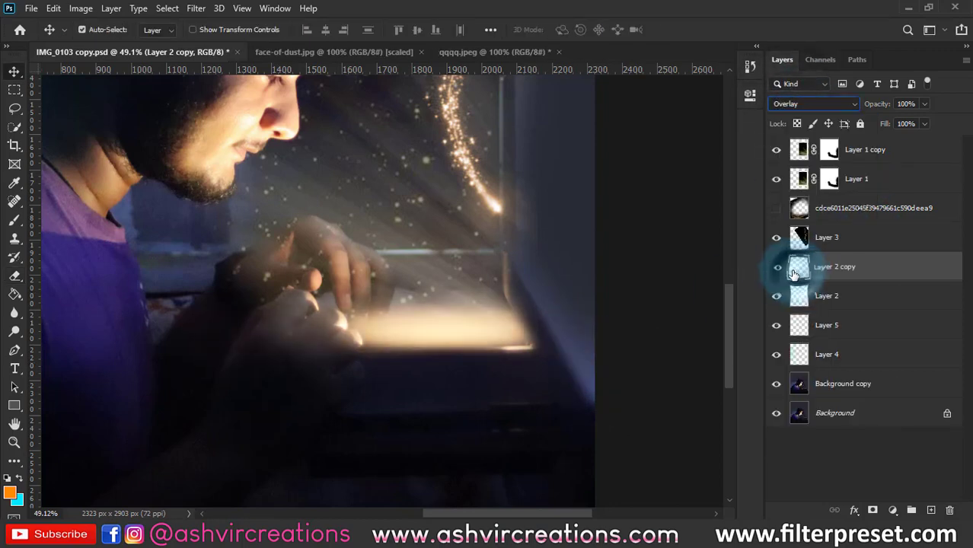
pyautogui.click(775, 267)
pyautogui.click(773, 267)
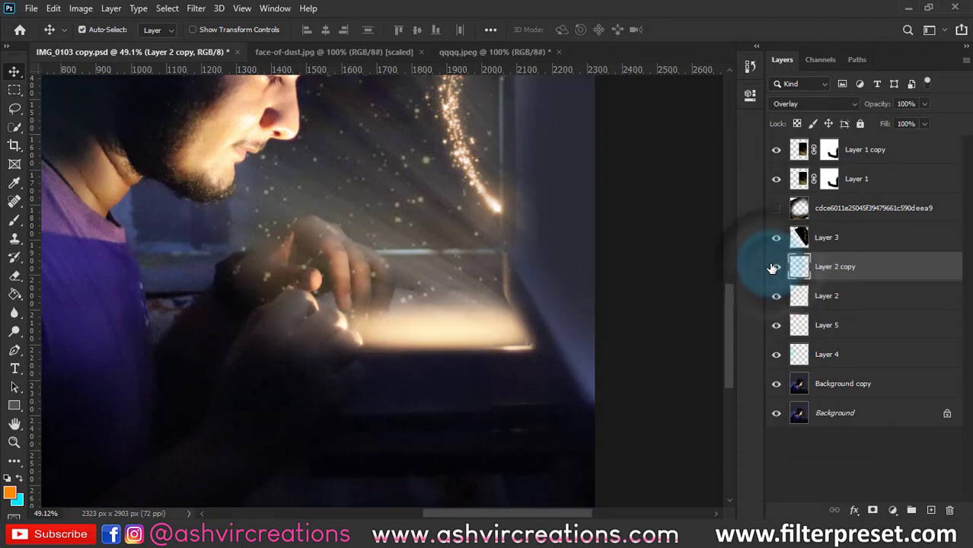
# Duplicate the Overlay glow layer once more and check its effect on the whole picture.
pyautogui.moveTo(599, 268); pyautogui.dragTo(626, 308)
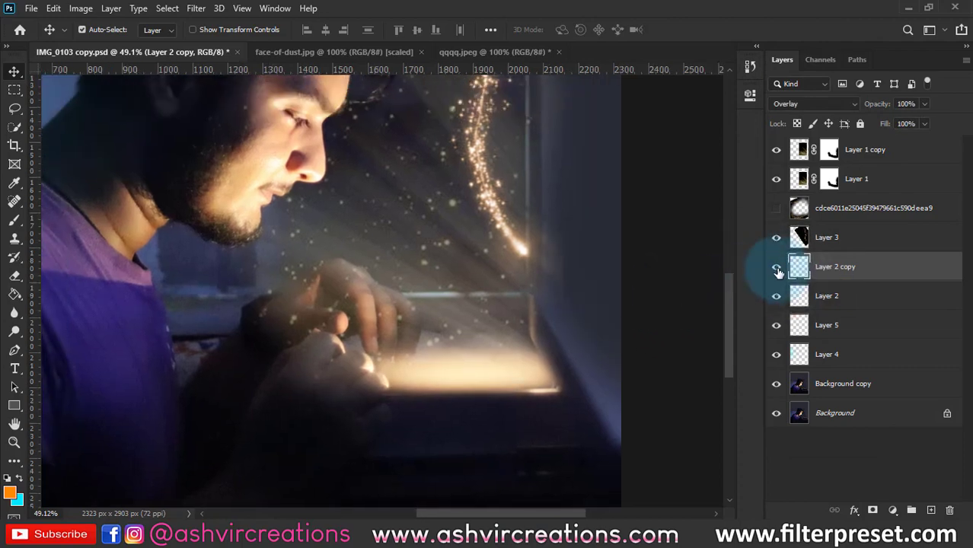
pyautogui.hotkey('ctrl', 'j')
pyautogui.hotkey('alt', 'v')
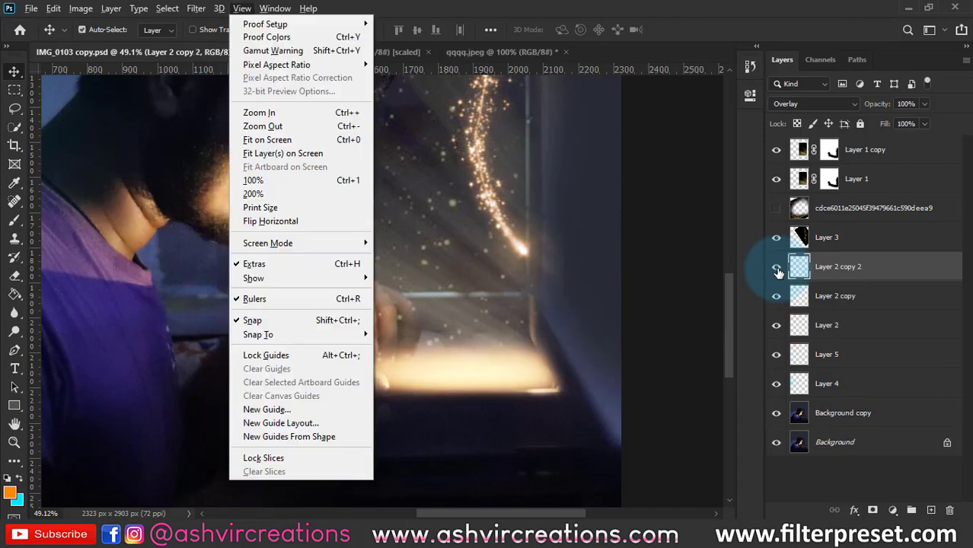
pyautogui.press('Escape')
pyautogui.hotkey('ctrl', '-')
pyautogui.hotkey('ctrl', '-')
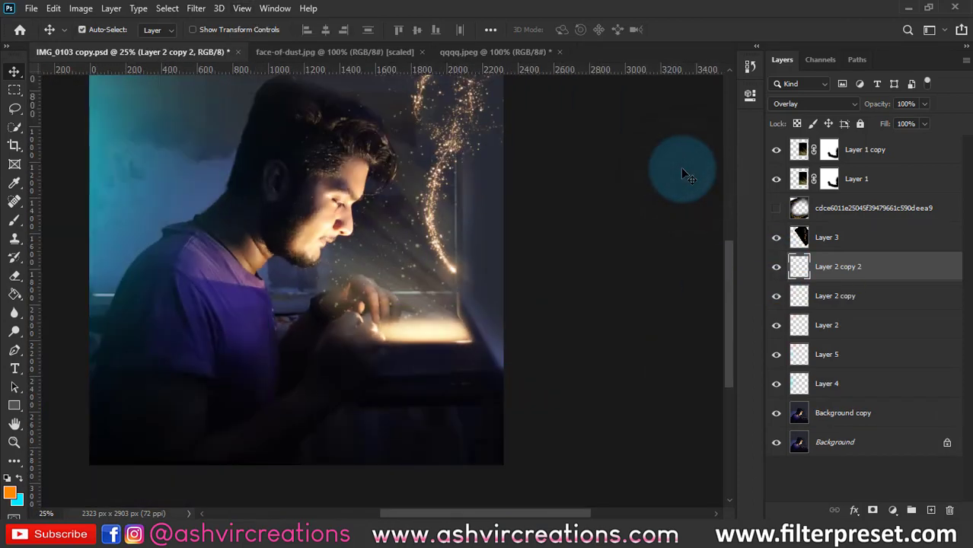
pyautogui.click(777, 266)
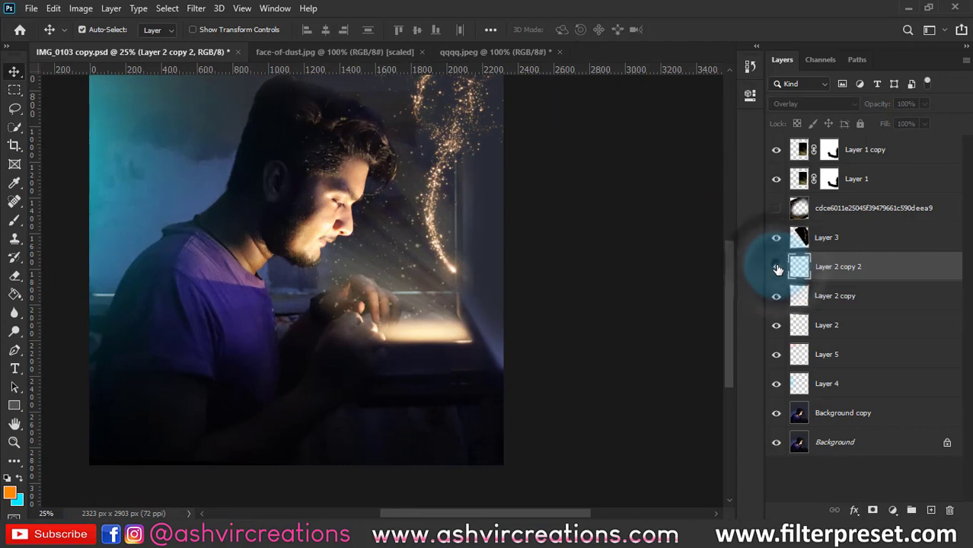
pyautogui.click(777, 268)
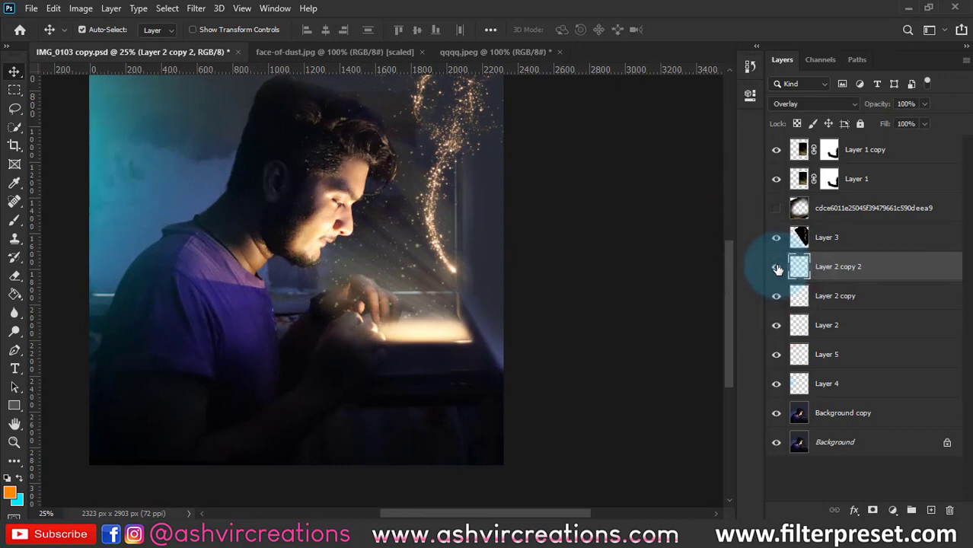
# Examine the wall beside the glowing screen with Layer 3 hidden and shown.
pyautogui.scroll(3, 455, 282)
pyautogui.click(497, 268)
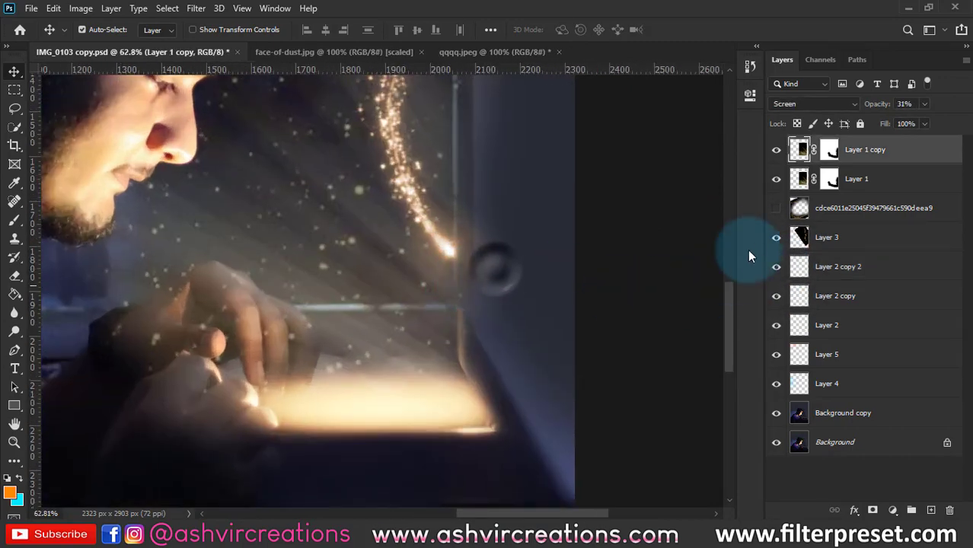
pyautogui.click(798, 238)
pyautogui.click(777, 238)
pyautogui.click(777, 238)
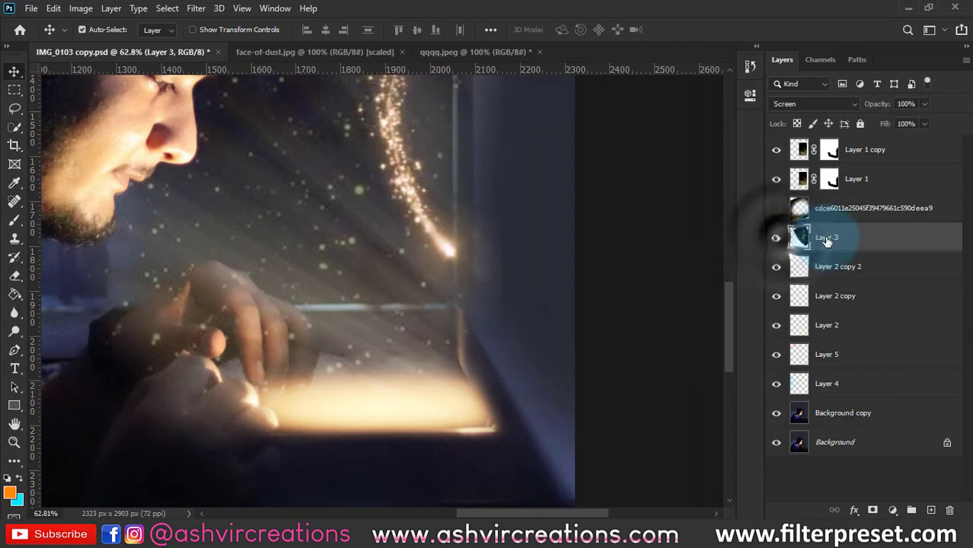
pyautogui.click(485, 267)
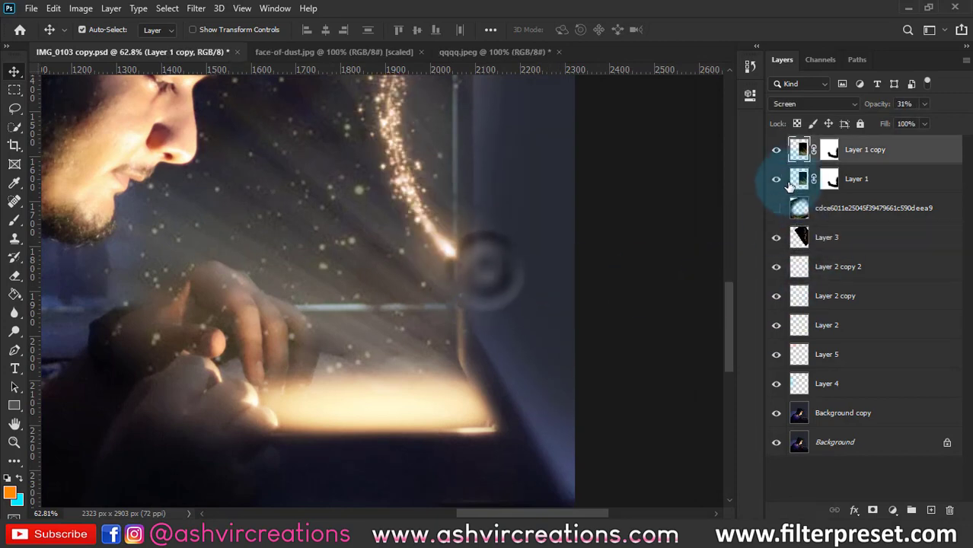
# Switch to the Brush tool, reduce it to 200 px, and target the layer masks of Layer 1 copy and Layer 1.
pyautogui.click(13, 220)
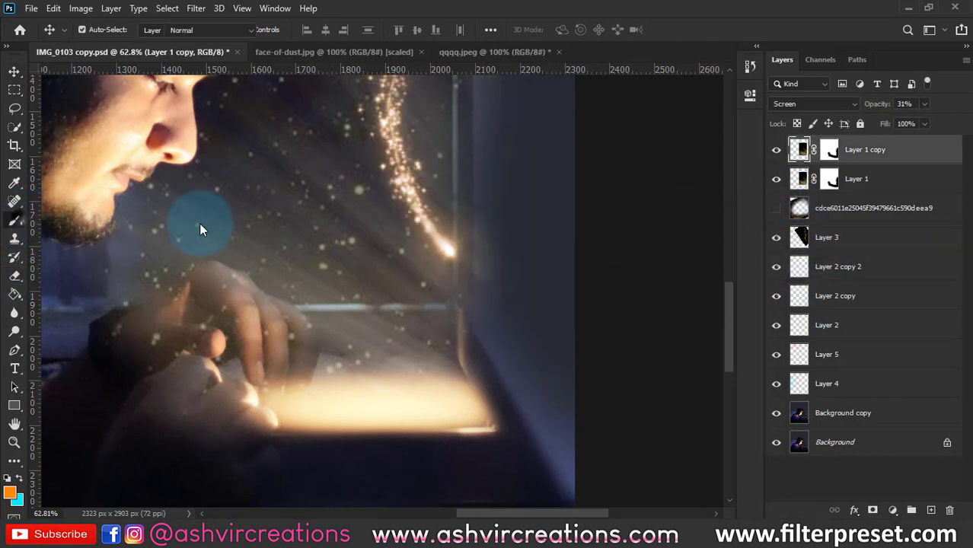
pyautogui.click(829, 149)
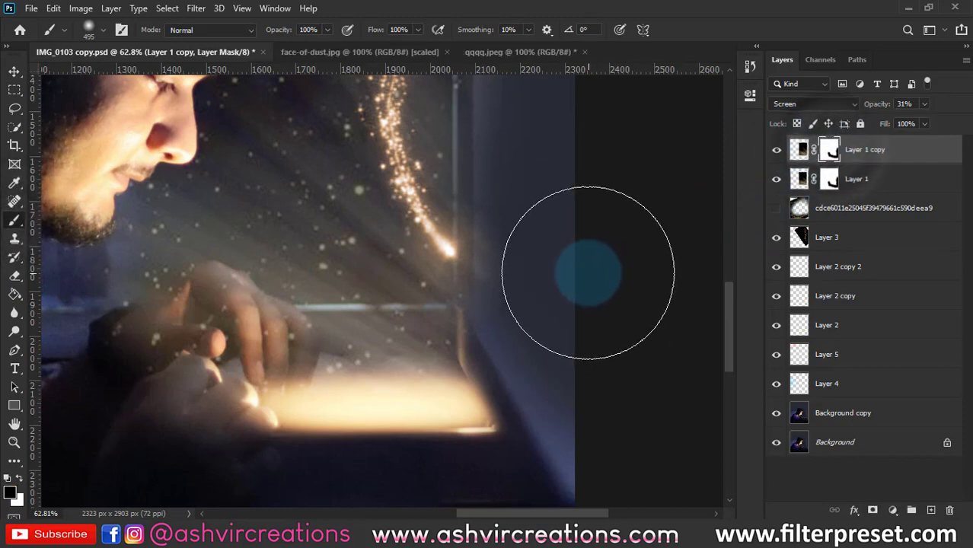
pyautogui.press('[')
pyautogui.press('[')
pyautogui.press('[')
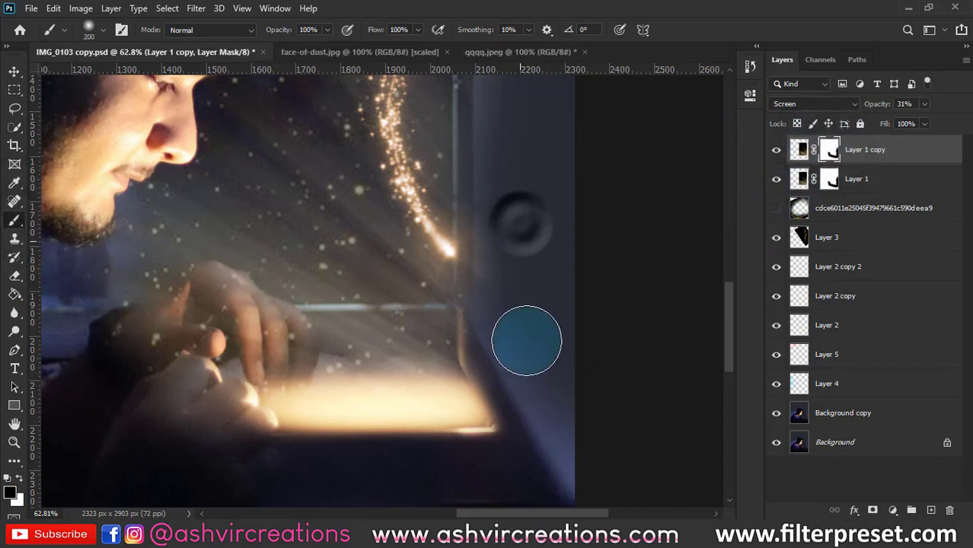
pyautogui.click(834, 185)
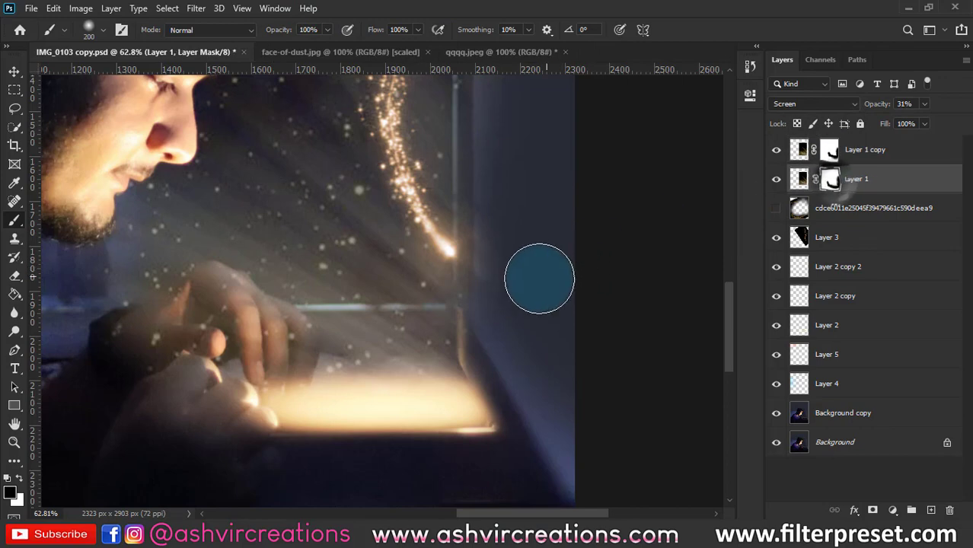
pyautogui.scroll(-3, 523, 239)
pyautogui.scroll(-2, 523, 240)
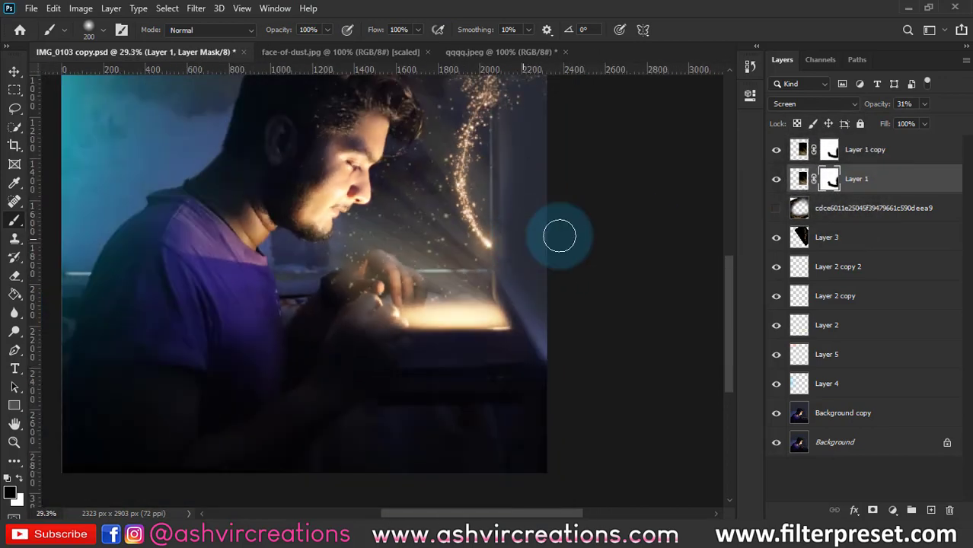
# Duplicate Layer 1 copy, set the duplicate's blend mode to Overlay, and compare the picture without and with it.
pyautogui.click(853, 151)
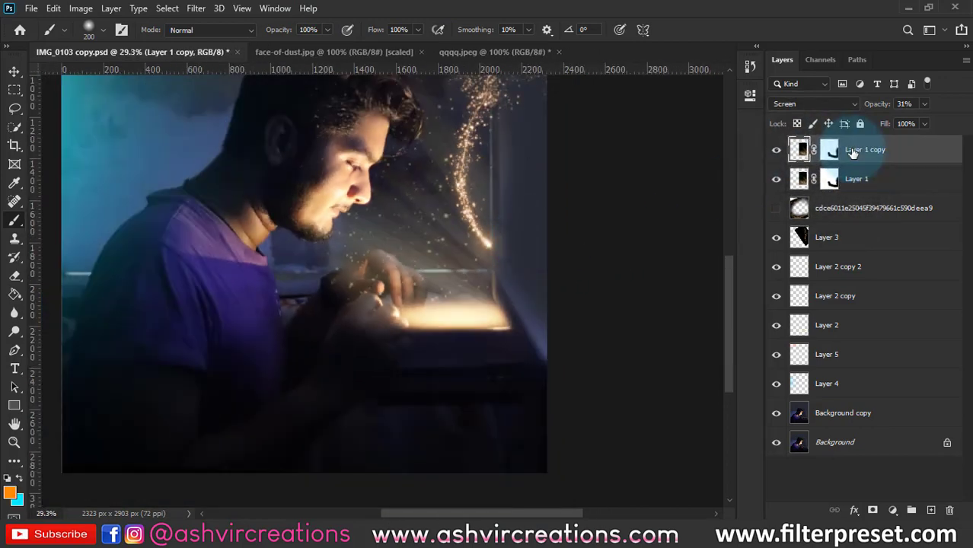
pyautogui.hotkey('ctrl', 'j')
pyautogui.click(811, 100)
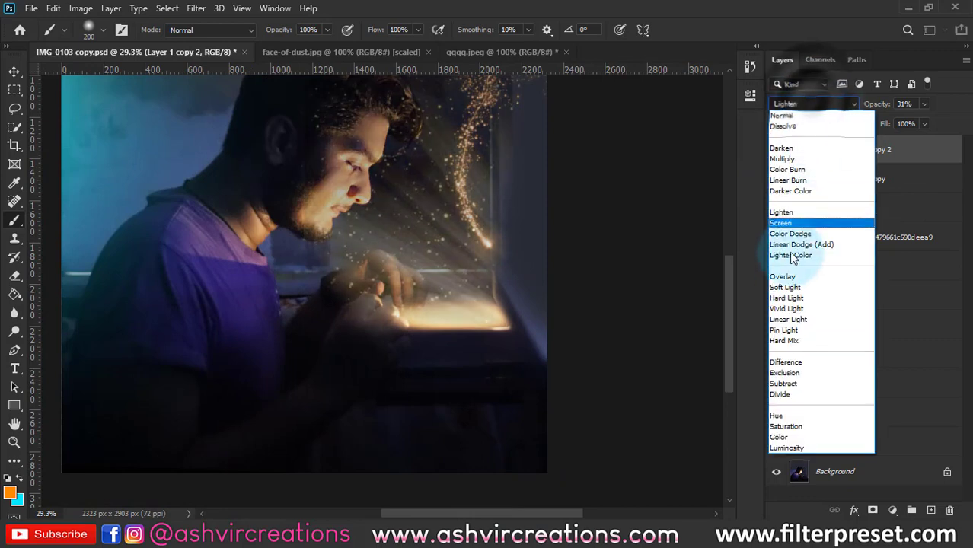
pyautogui.click(783, 277)
pyautogui.click(776, 151)
pyautogui.click(776, 156)
pyautogui.click(776, 156)
pyautogui.click(776, 155)
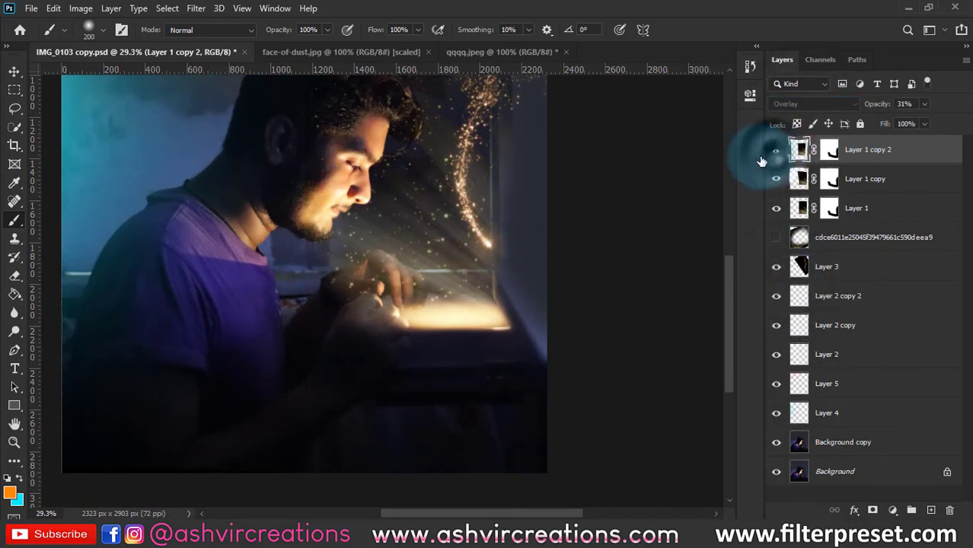
# Paint black with a 500 px brush on the Layer 1 copy 2 mask over the face and hair, and compare the effect.
pyautogui.moveTo(480, 209); pyautogui.dragTo(492, 303)
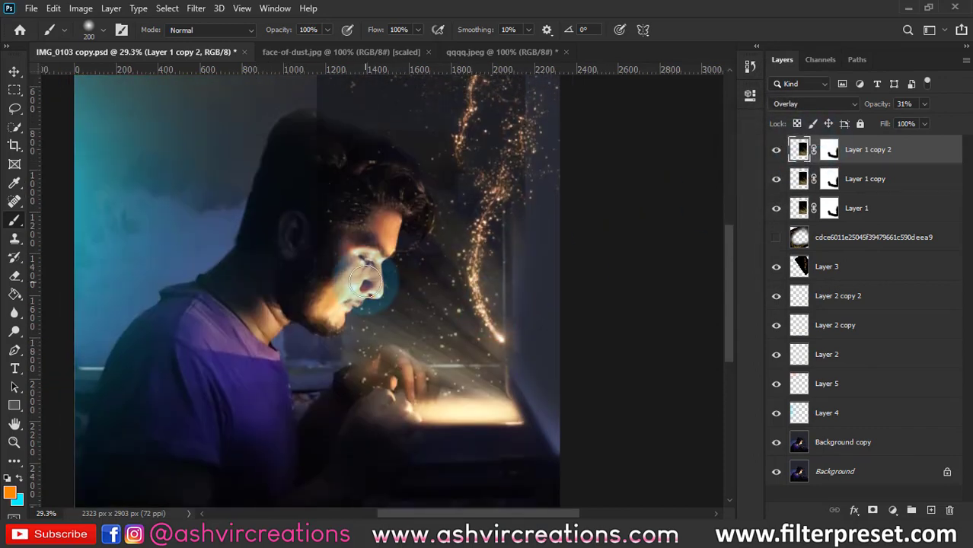
pyautogui.click(830, 150)
pyautogui.press('d')
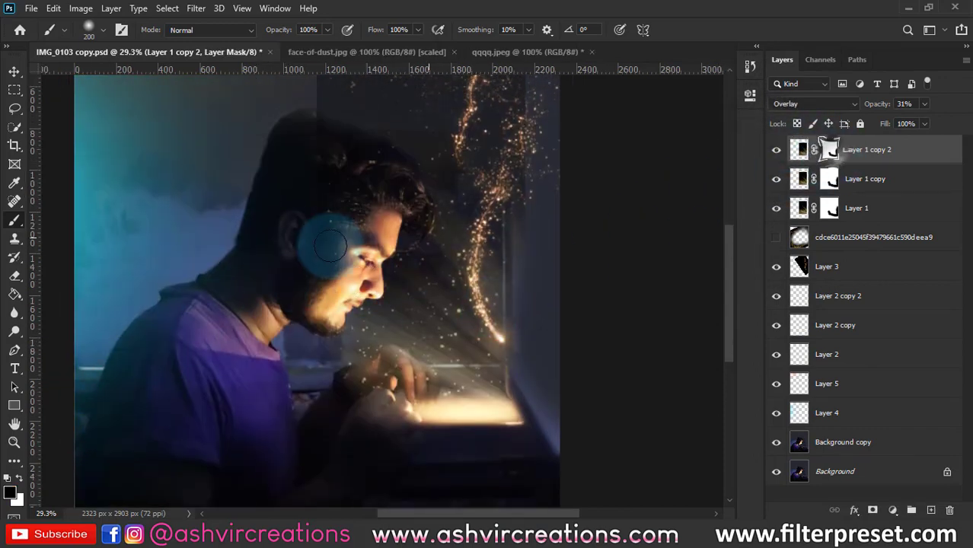
pyautogui.press(']')
pyautogui.press(']')
pyautogui.press(']')
pyautogui.moveTo(371, 213)
pyautogui.mouseDown()
pyautogui.moveTo(352, 256)
pyautogui.moveTo(306, 311)
pyautogui.moveTo(382, 167)
pyautogui.moveTo(341, 196)
pyautogui.mouseUp()
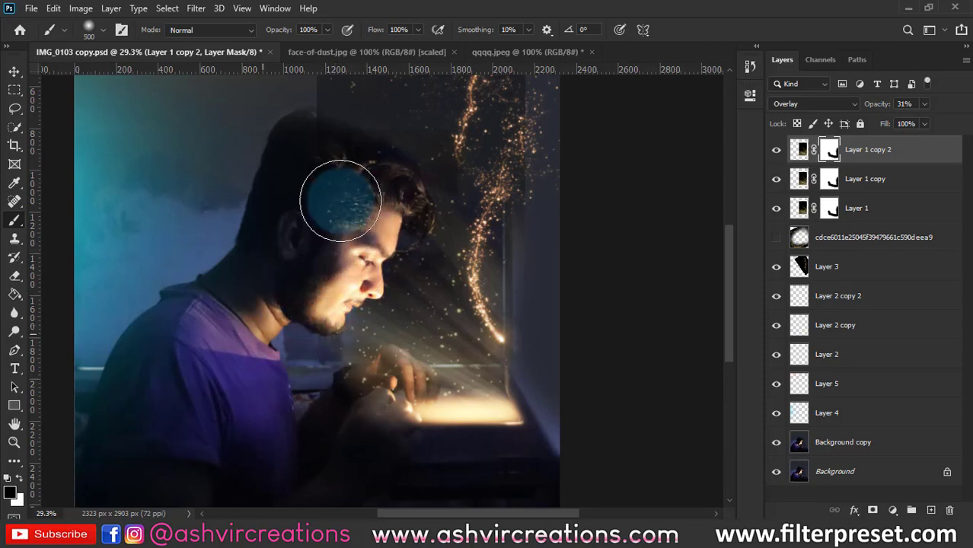
pyautogui.click(776, 150)
pyautogui.click(777, 150)
pyautogui.click(777, 151)
pyautogui.click(776, 150)
# Mask out the Overlay layer's rectangular edge above the head and around the particle trail with 800 and 600 px brushes, and compare the effect.
pyautogui.scroll(-3, 526, 159)
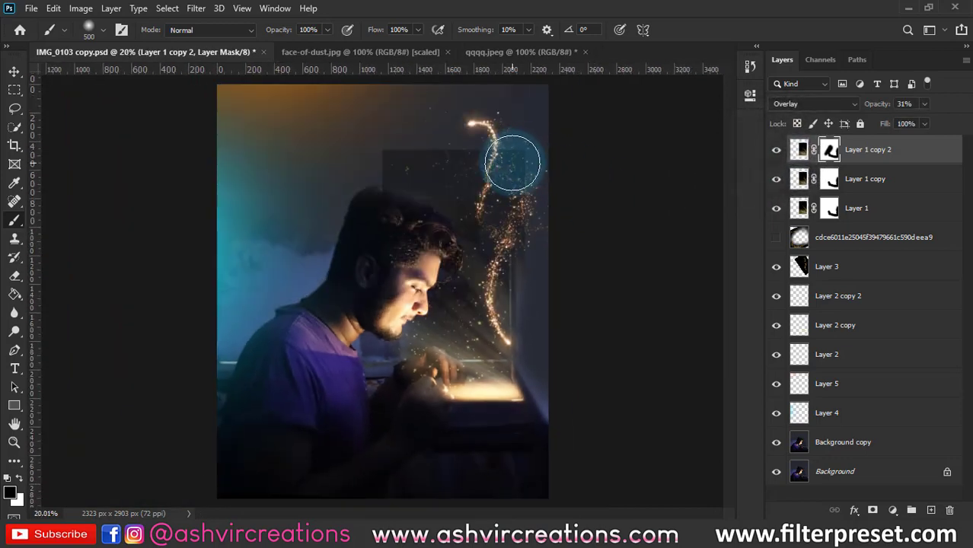
pyautogui.scroll(2, 496, 155)
pyautogui.press(']')
pyautogui.press(']')
pyautogui.press(']')
pyautogui.moveTo(348, 180)
pyautogui.mouseDown()
pyautogui.moveTo(387, 152)
pyautogui.moveTo(513, 126)
pyautogui.moveTo(473, 139)
pyautogui.moveTo(545, 138)
pyautogui.moveTo(565, 202)
pyautogui.mouseUp()
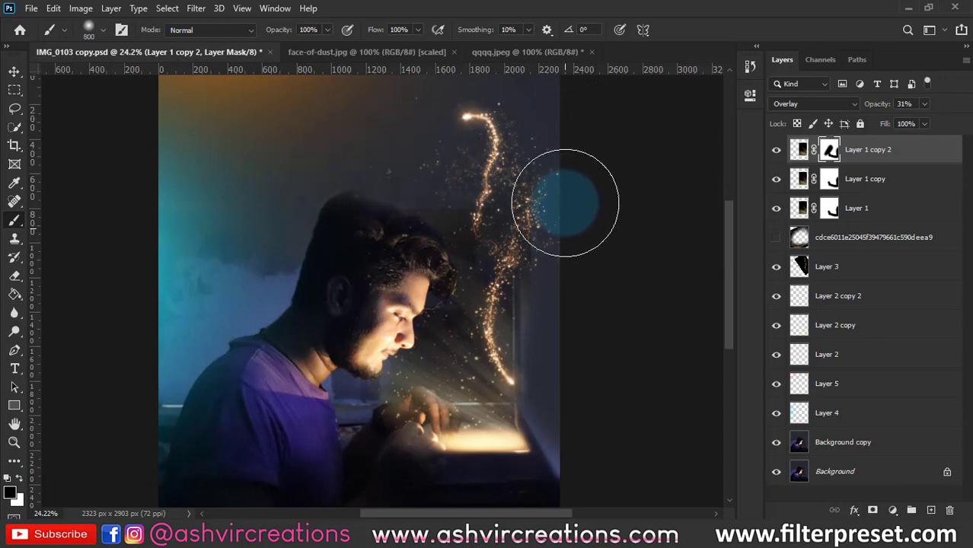
pyautogui.press('[')
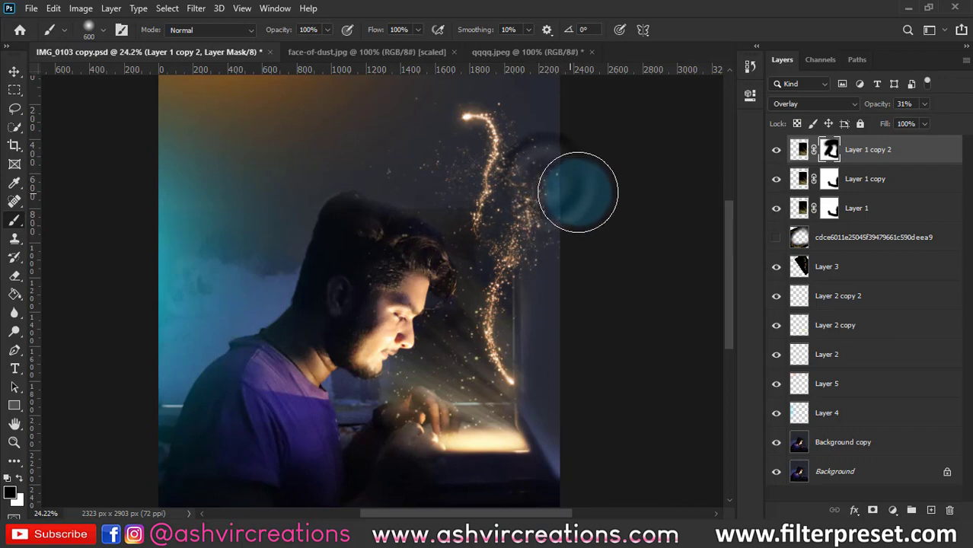
pyautogui.click(778, 150)
pyautogui.click(777, 151)
pyautogui.click(777, 152)
pyautogui.click(776, 153)
pyautogui.scroll(-2, 576, 261)
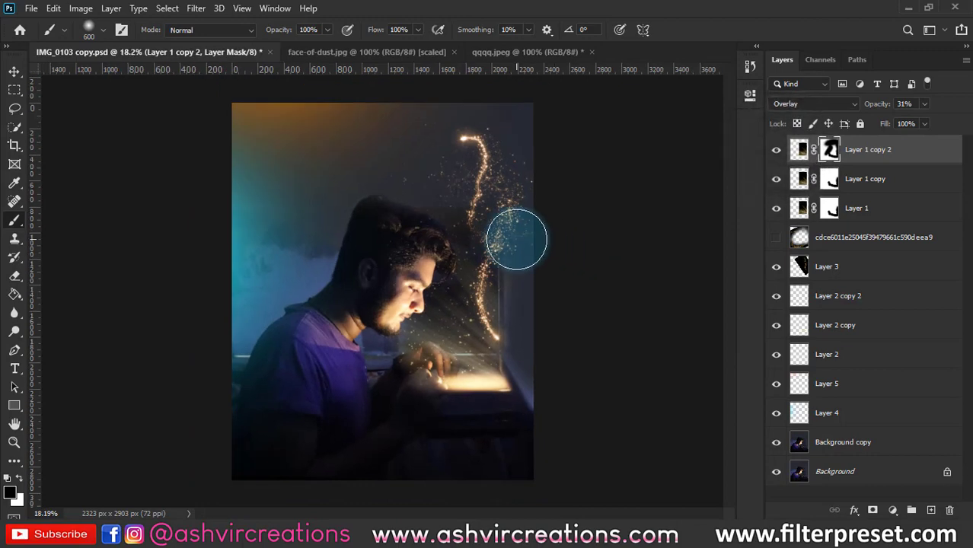
pyautogui.scroll(2, 403, 423)
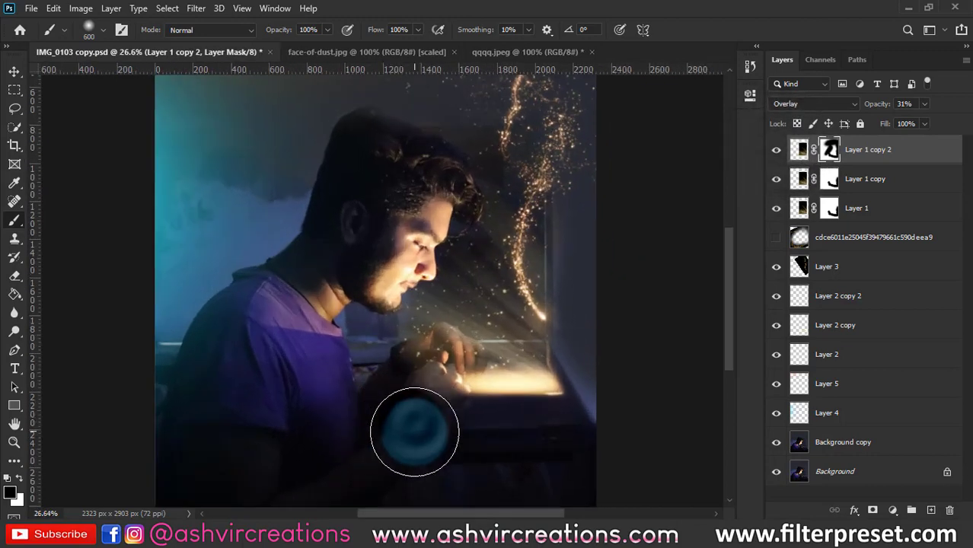
# Compare the picture without and with Layer 1 copy, and ready a black 300 px brush on its layer mask.
pyautogui.click(779, 182)
pyautogui.click(778, 181)
pyautogui.click(802, 181)
pyautogui.scroll(5, 419, 440)
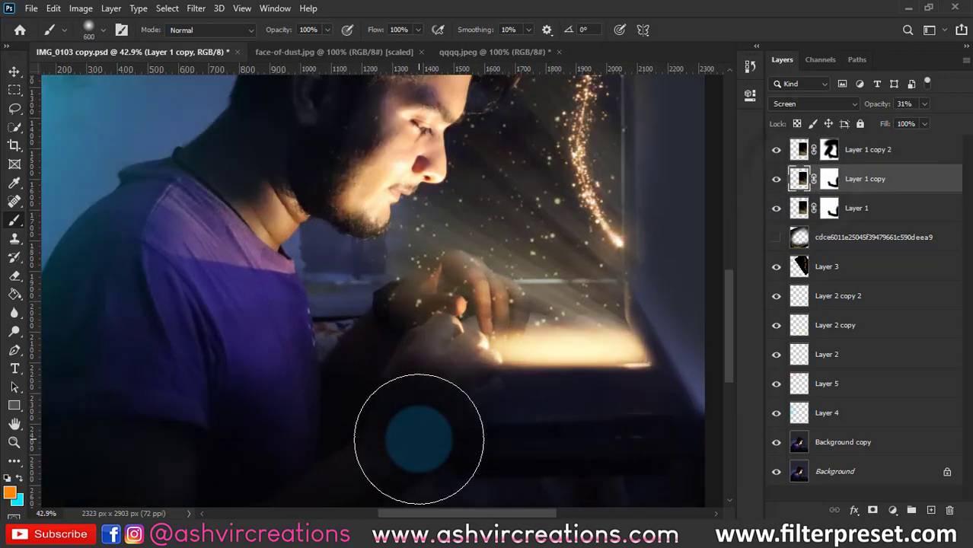
pyautogui.press('[')
pyautogui.press('[')
pyautogui.press('[')
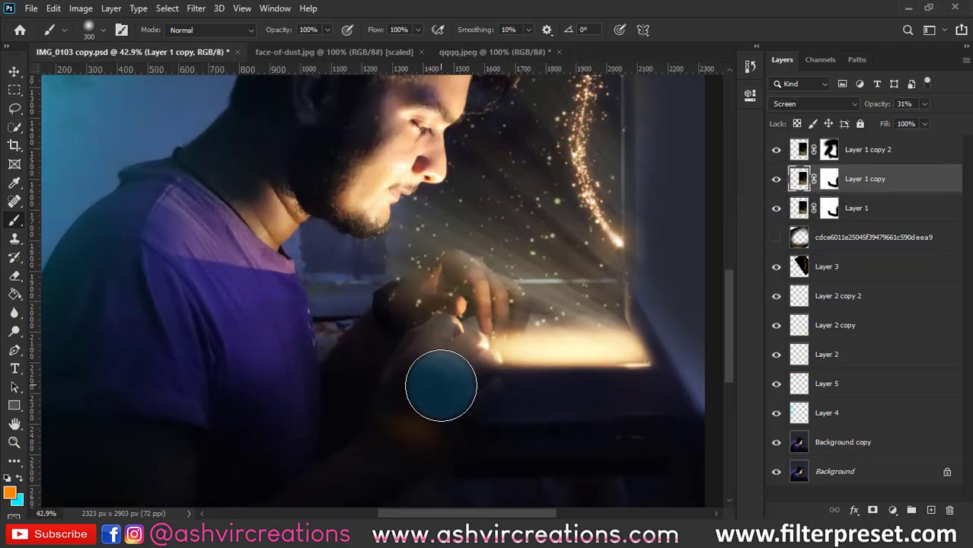
pyautogui.click(831, 179)
pyautogui.press('d')
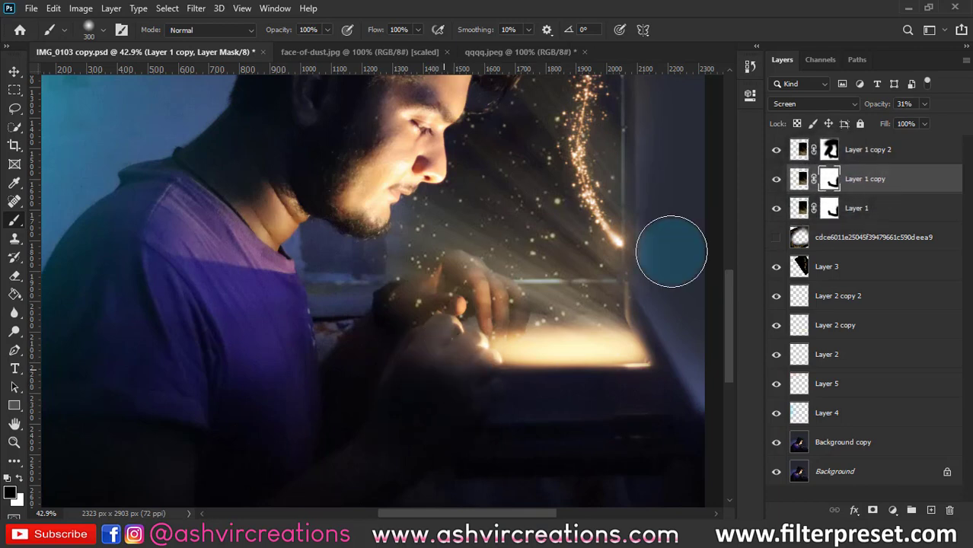
# Erase the stray glow around the lower hand on Layer 2 with a 250 px eraser, and compare the effect of the neighbouring glow layers.
pyautogui.click(830, 208)
pyautogui.moveTo(777, 208)
pyautogui.mouseDown()
pyautogui.moveTo(781, 151)
pyautogui.moveTo(776, 219)
pyautogui.mouseUp()
pyautogui.moveTo(779, 315); pyautogui.dragTo(777, 296)
pyautogui.click(828, 356)
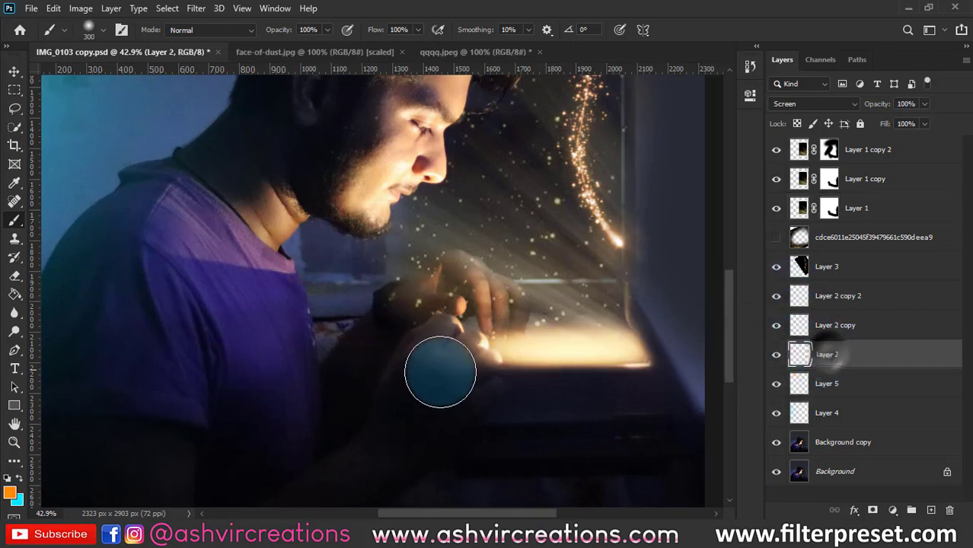
pyautogui.moveTo(431, 370)
pyautogui.mouseDown()
pyautogui.moveTo(402, 359)
pyautogui.moveTo(427, 382)
pyautogui.mouseUp()
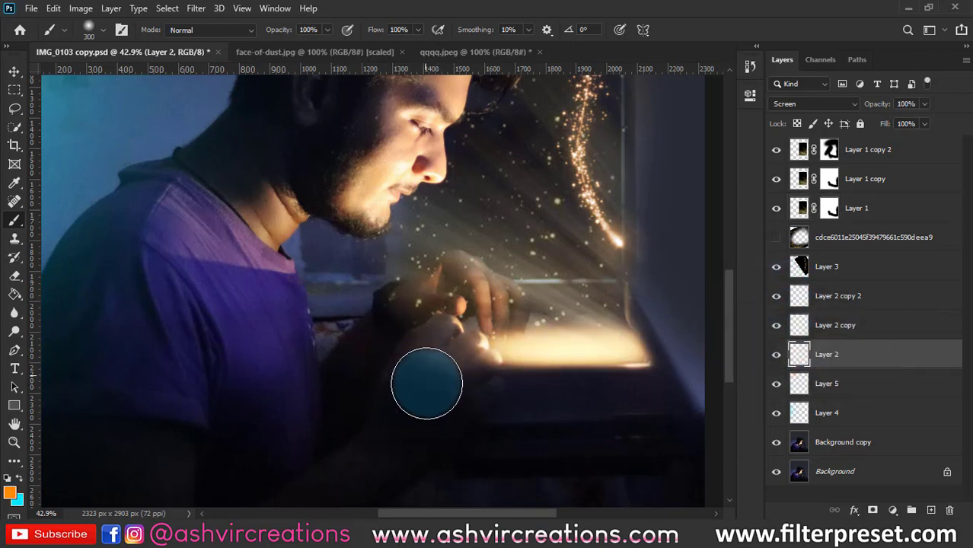
pyautogui.click(15, 275)
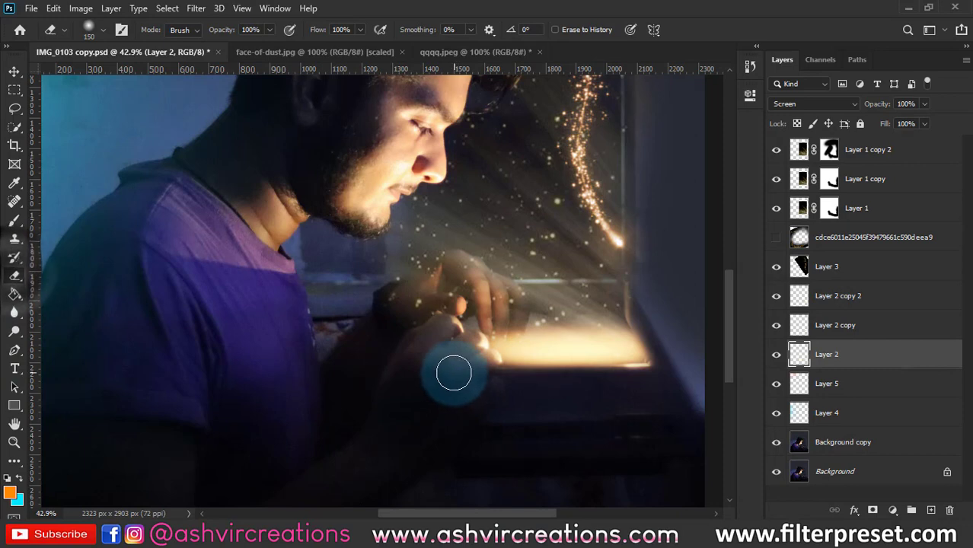
pyautogui.moveTo(460, 378)
pyautogui.mouseDown()
pyautogui.moveTo(428, 365)
pyautogui.moveTo(383, 380)
pyautogui.moveTo(421, 348)
pyautogui.moveTo(582, 399)
pyautogui.mouseUp()
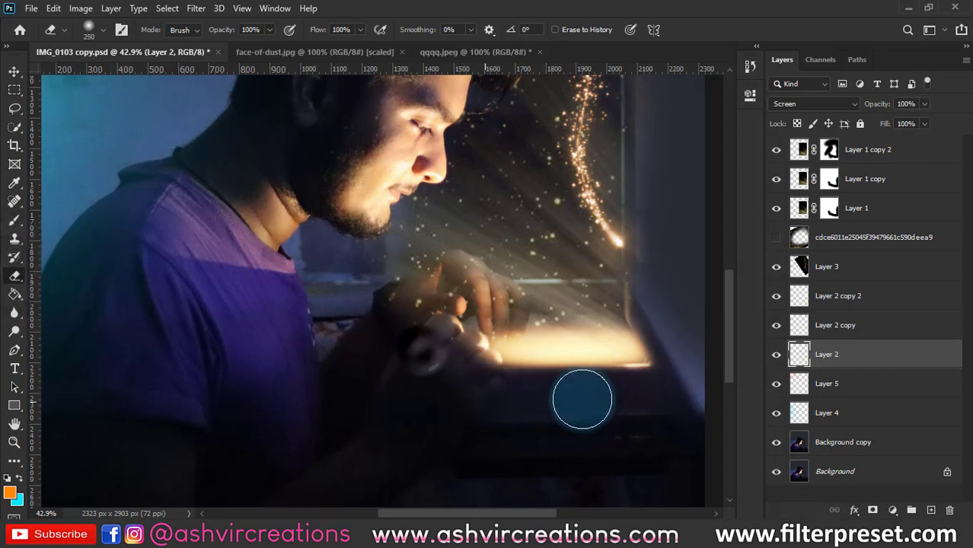
pyautogui.click(781, 326)
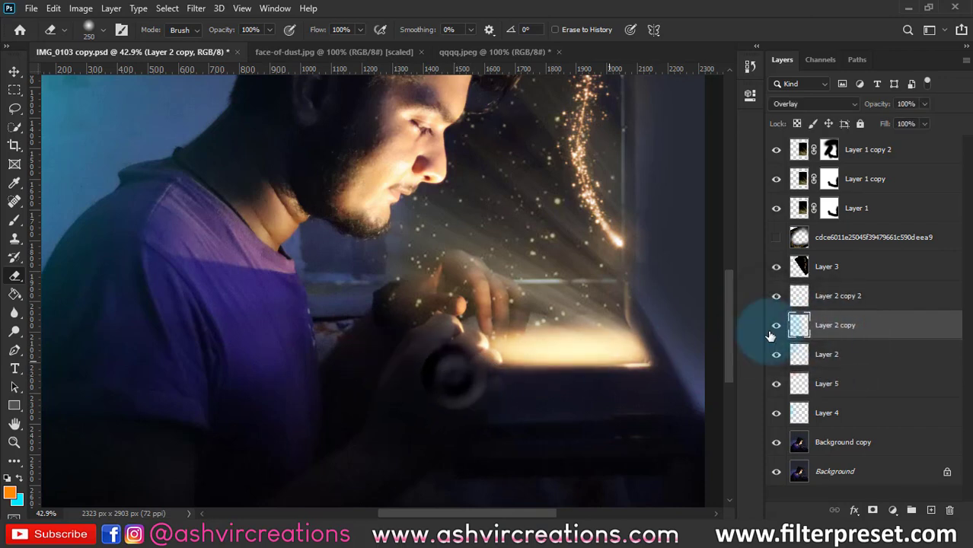
pyautogui.click(776, 297)
pyautogui.click(776, 296)
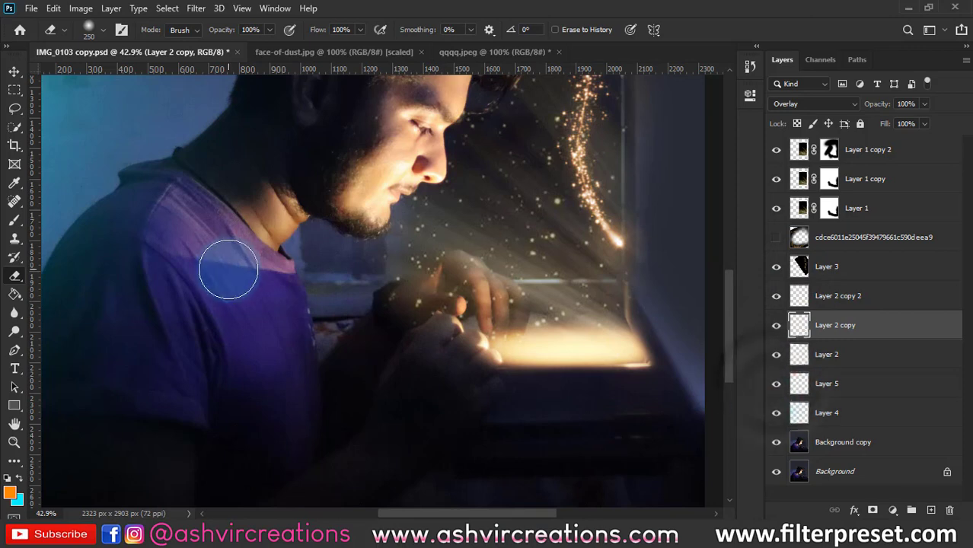
# Show the hidden golden particle layer and merge all layers from Background copy up to Layer 1 copy 2.
pyautogui.scroll(-5, 226, 272)
pyautogui.press('v')
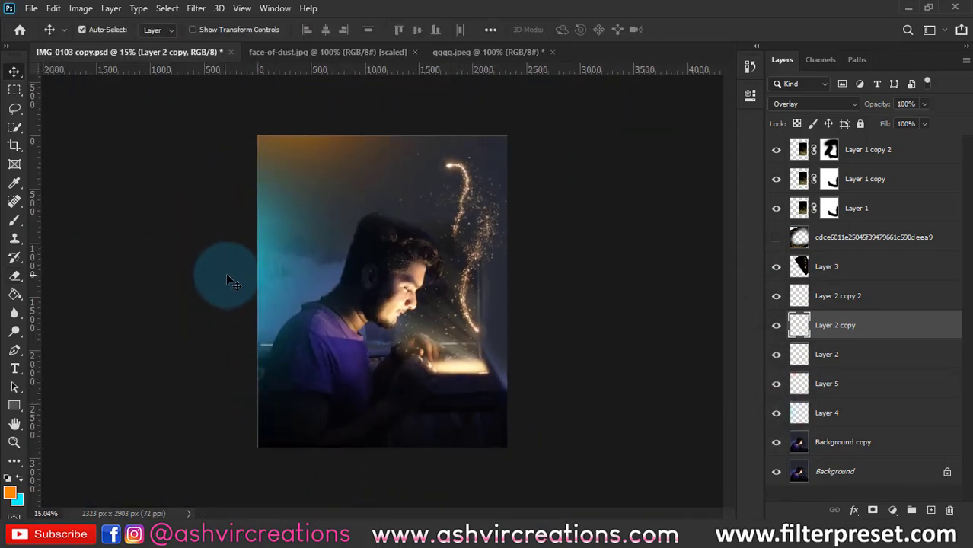
pyautogui.click(777, 238)
pyautogui.click(863, 443)
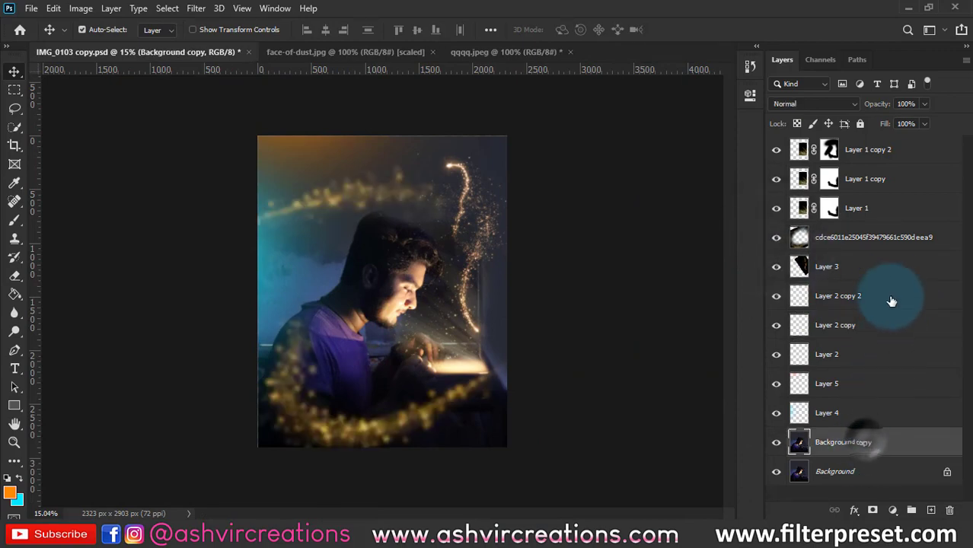
pyautogui.keyDown('shift'); pyautogui.click(891, 155); pyautogui.keyUp('shift')
pyautogui.rightClick(891, 155)
pyautogui.click(707, 424)
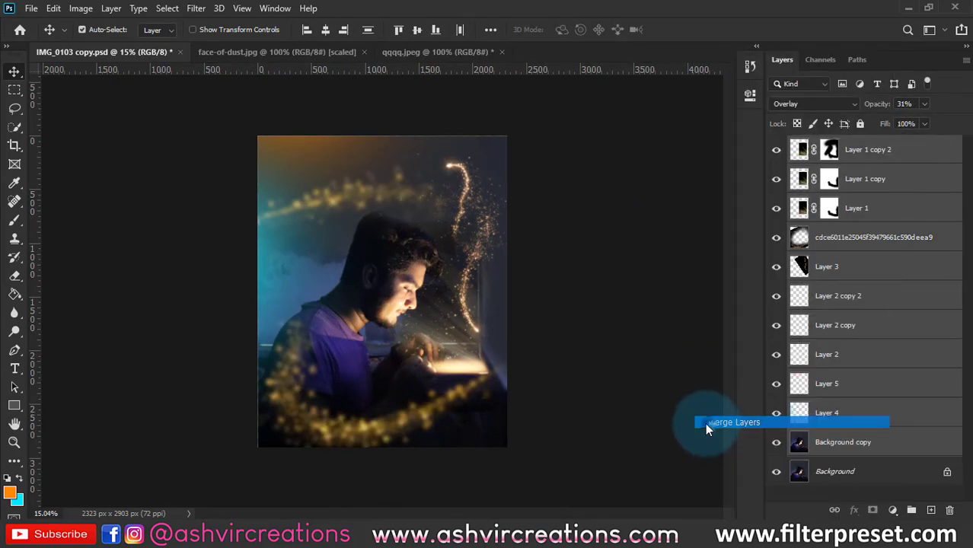
# Open the Camera Raw Filter on the merged layer and set Temperature to -8.
pyautogui.click(15, 145)
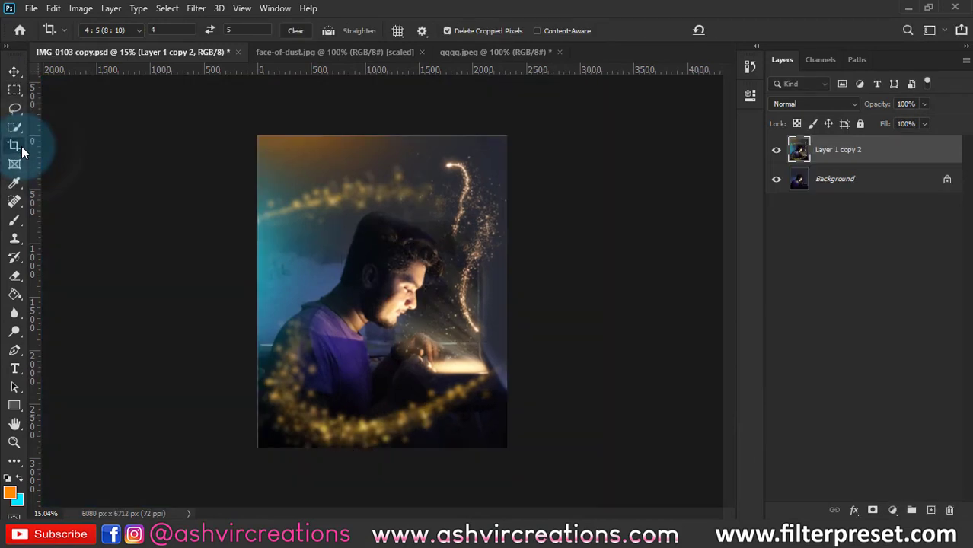
pyautogui.press('v')
pyautogui.scroll(1, 284, 112)
pyautogui.click(195, 10)
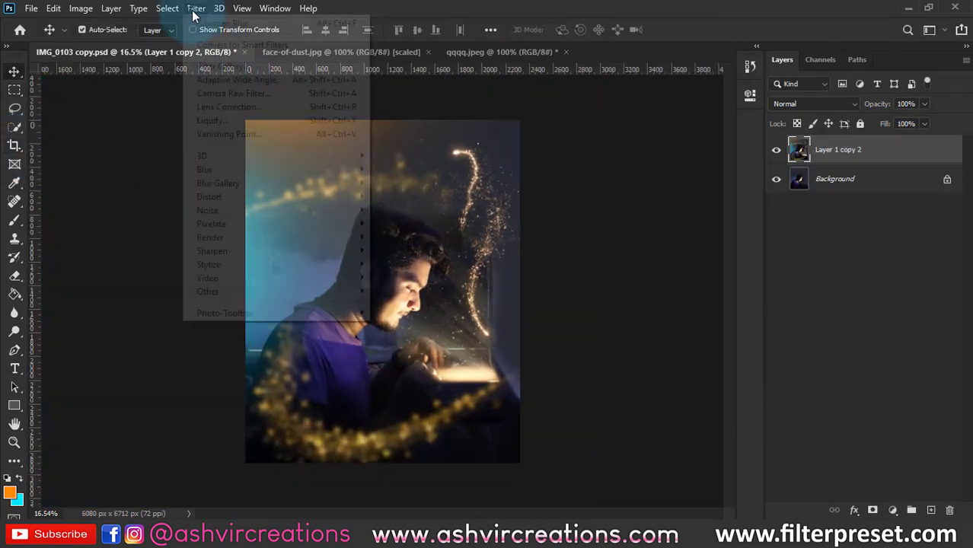
pyautogui.click(223, 93)
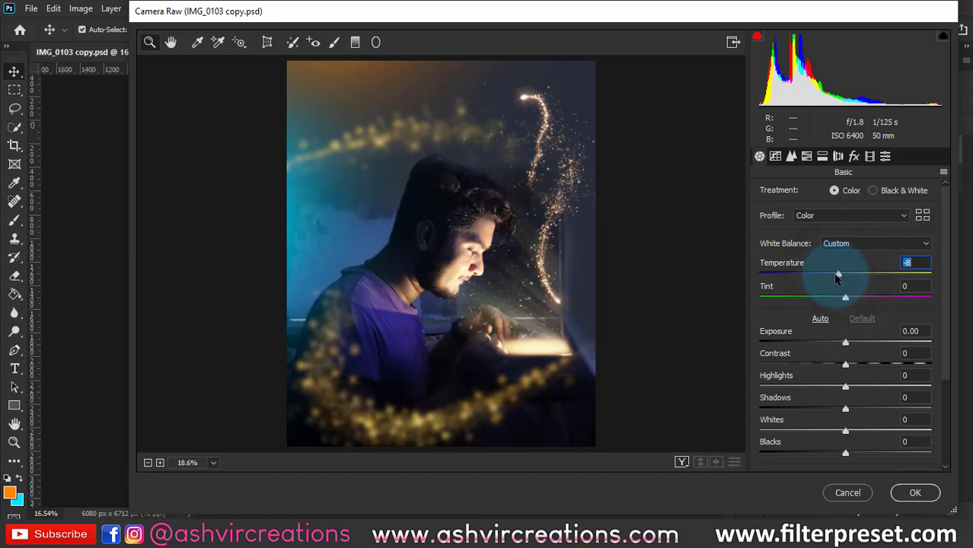
# In the Camera Raw calibration, set the Green Primary Hue to -15 and the Blue Primary Hue to -63.
pyautogui.click(870, 156)
pyautogui.moveTo(850, 425); pyautogui.dragTo(762, 422)
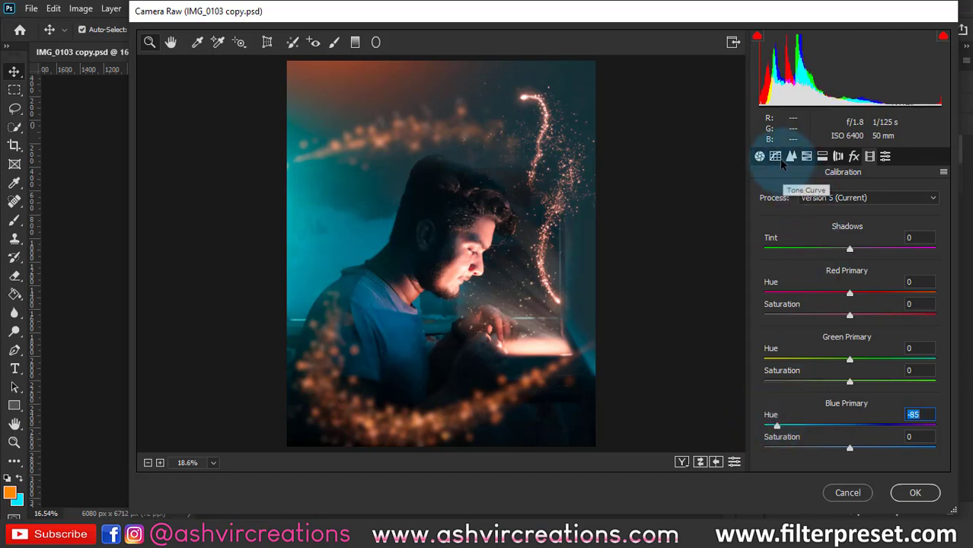
pyautogui.moveTo(850, 359); pyautogui.dragTo(811, 357)
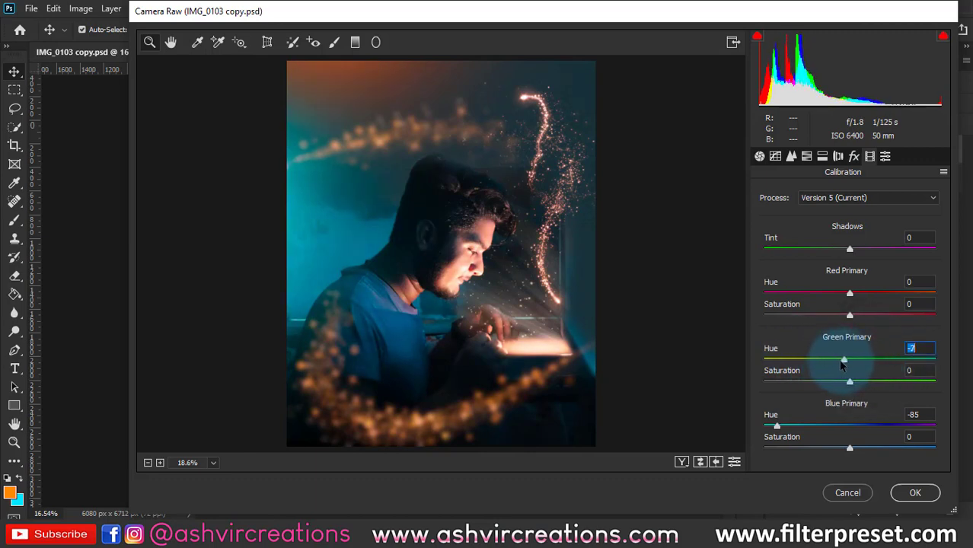
pyautogui.moveTo(838, 364); pyautogui.dragTo(836, 364)
pyautogui.moveTo(790, 431); pyautogui.dragTo(795, 429)
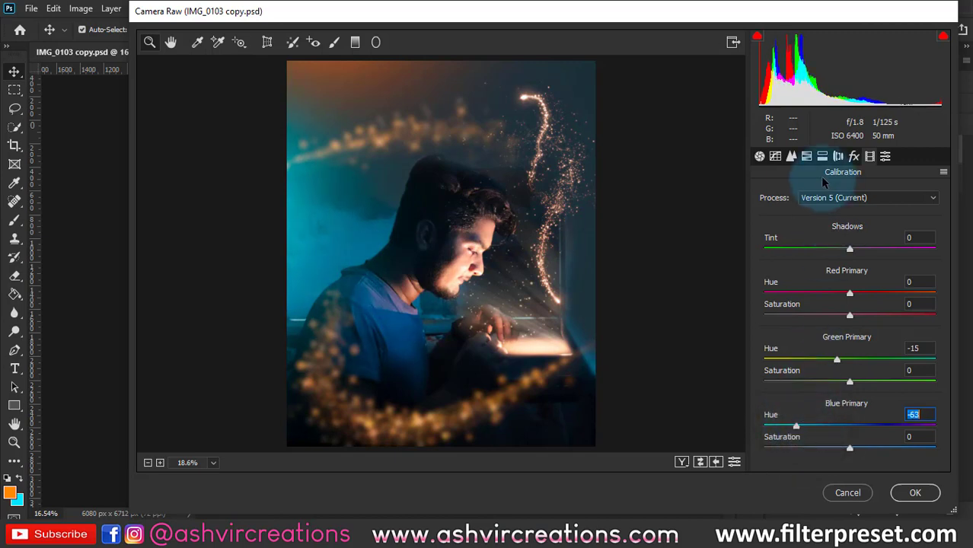
# Set the basic tones to Contrast +15, Shadows -9 and Whites -13, and adjust the Blacks.
pyautogui.click(759, 156)
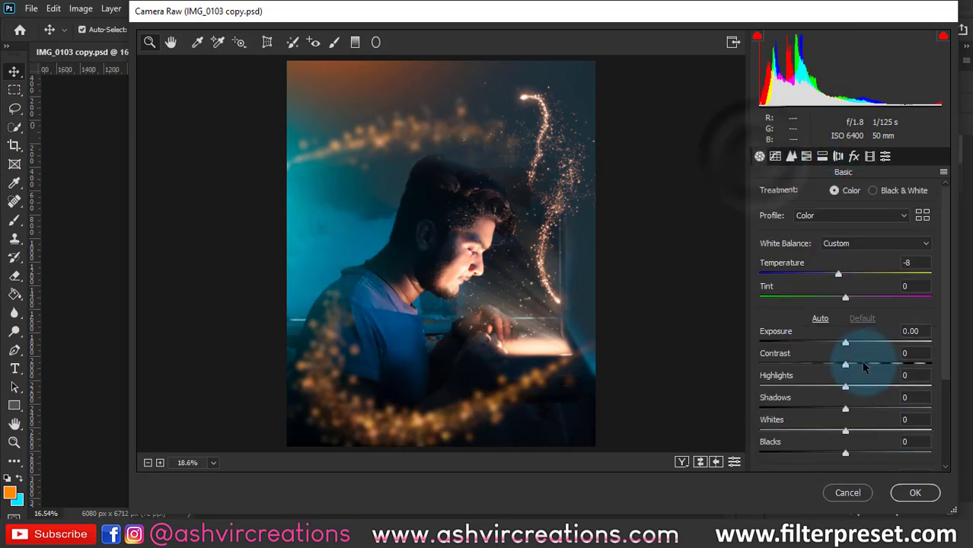
pyautogui.moveTo(882, 366); pyautogui.dragTo(819, 434)
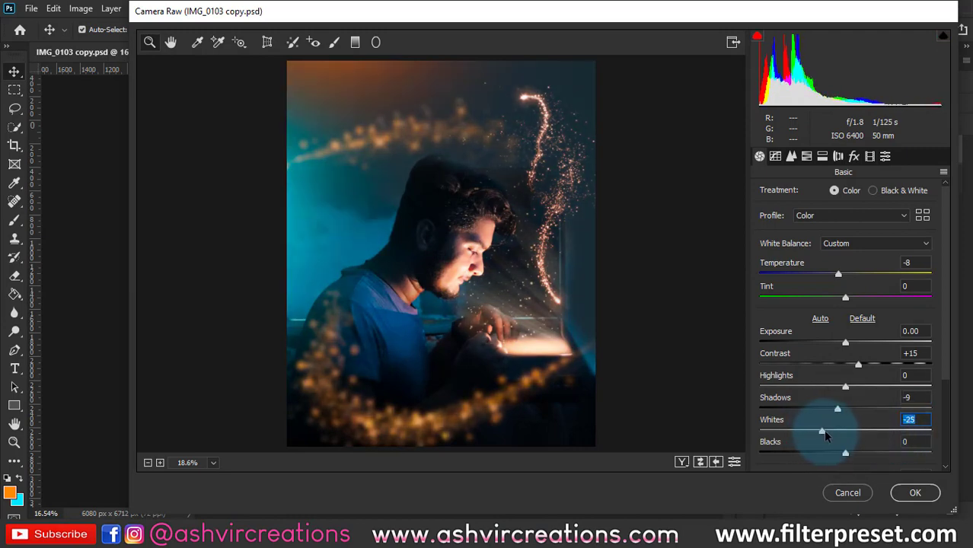
pyautogui.scroll(-3, 843, 383)
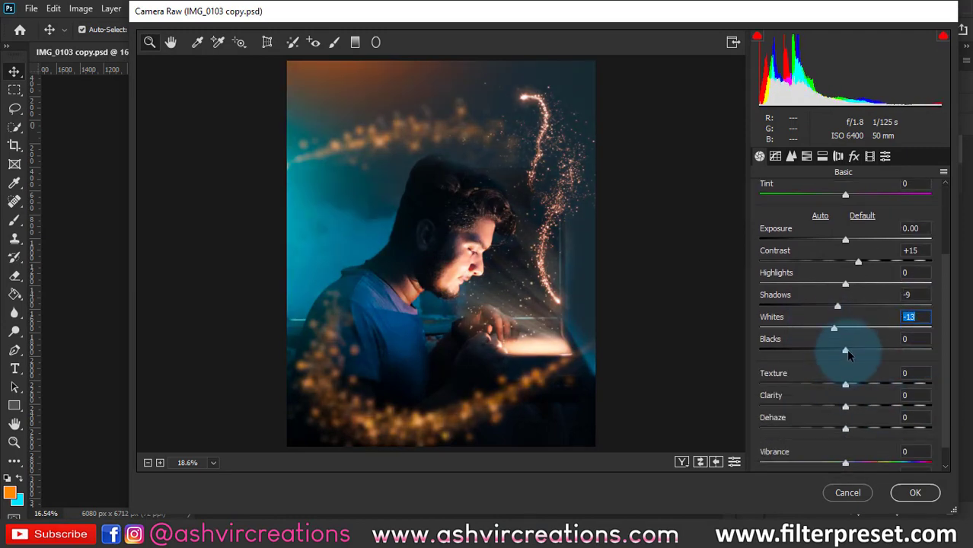
pyautogui.moveTo(846, 351); pyautogui.dragTo(817, 349)
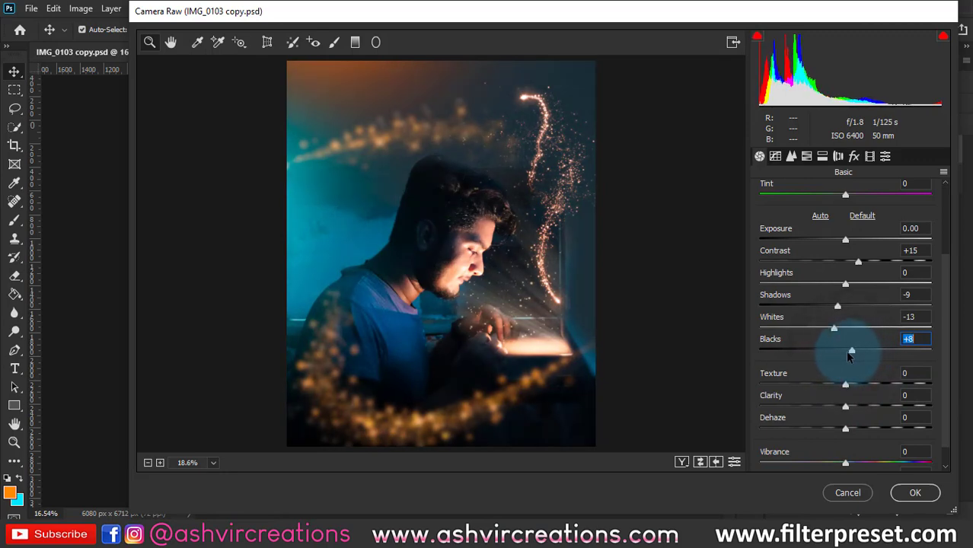
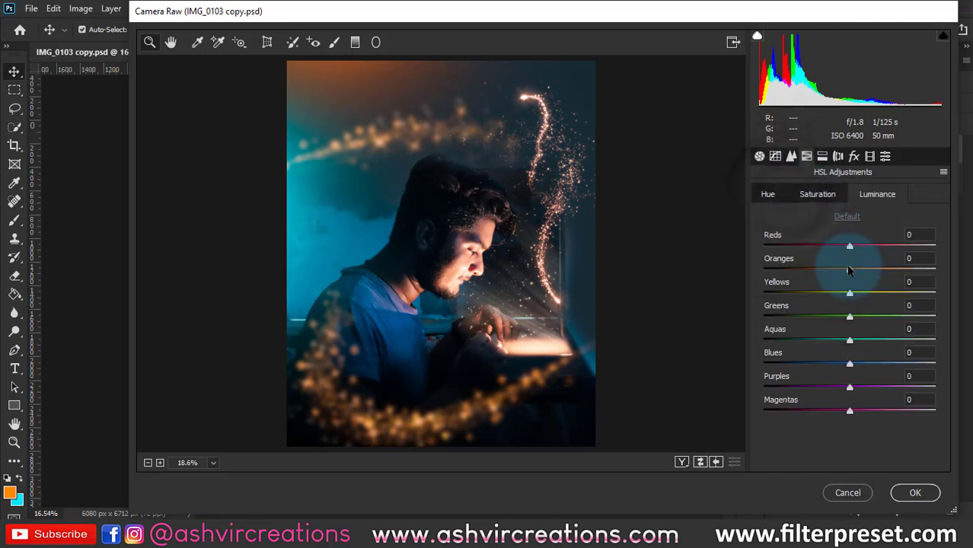
# In the HSL adjustments, test the Oranges luminance and hue, and set the Oranges saturation to -3.
pyautogui.moveTo(837, 270)
pyautogui.mouseDown()
pyautogui.moveTo(856, 268)
pyautogui.moveTo(841, 271)
pyautogui.mouseUp()
pyautogui.doubleClick(854, 265)
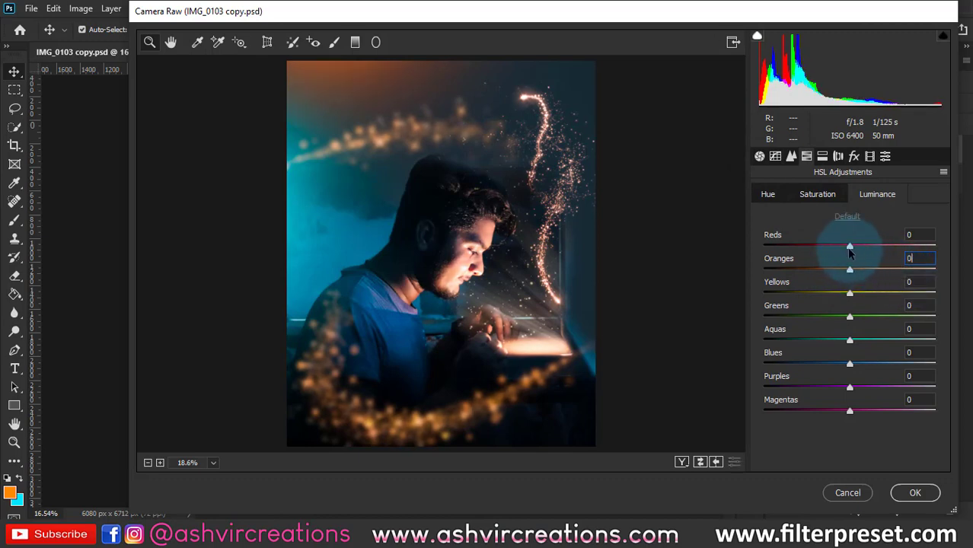
pyautogui.click(770, 195)
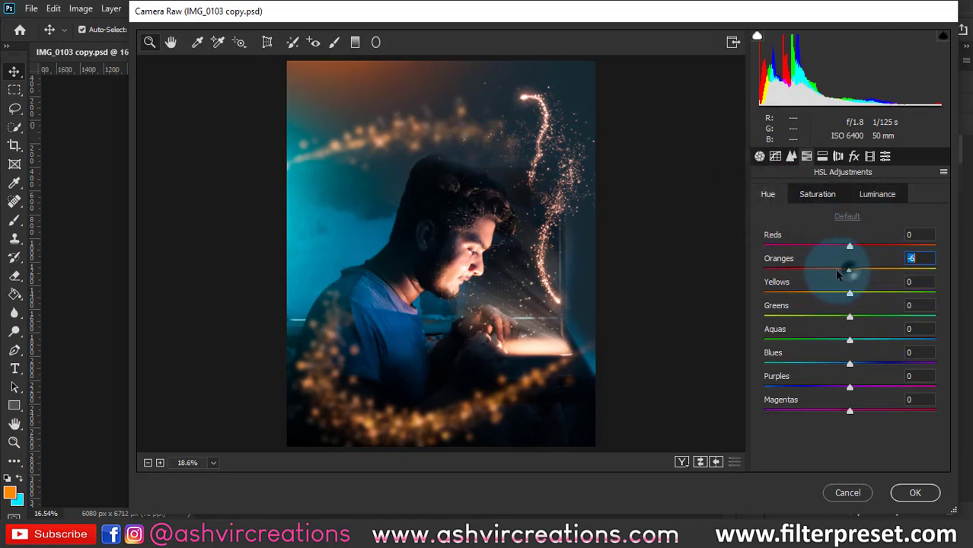
pyautogui.moveTo(858, 278)
pyautogui.mouseDown()
pyautogui.moveTo(850, 263)
pyautogui.moveTo(860, 277)
pyautogui.moveTo(847, 275)
pyautogui.mouseUp()
pyautogui.click(818, 195)
pyautogui.moveTo(471, 257); pyautogui.dragTo(508, 296)
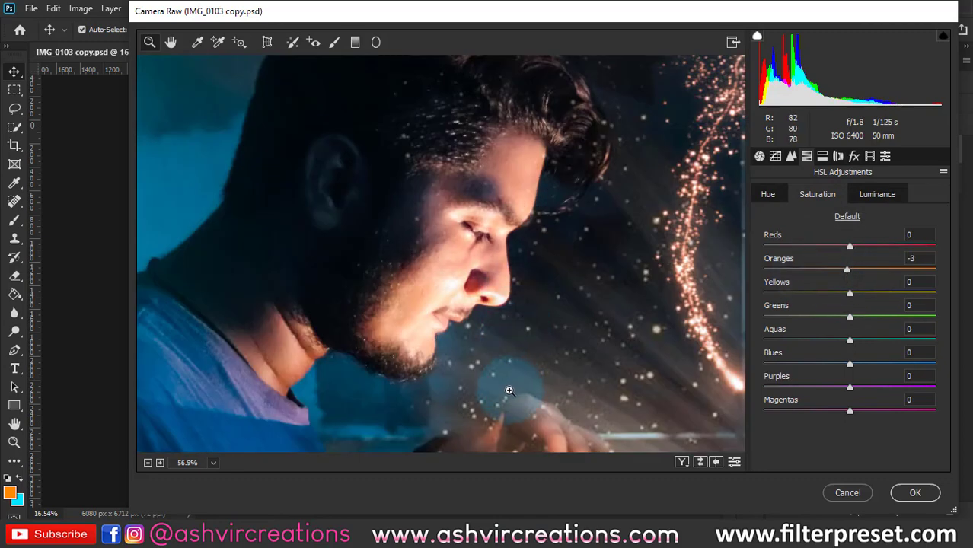
pyautogui.moveTo(508, 399); pyautogui.dragTo(499, 333)
pyautogui.moveTo(454, 292); pyautogui.dragTo(452, 237)
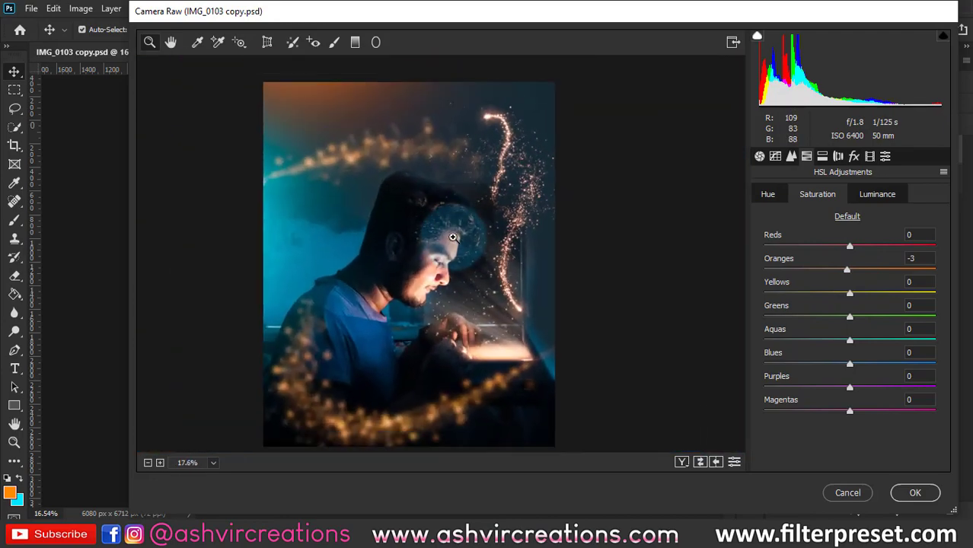
# In Split Toning, tint the shadows with Hue 209 and Saturation 15.
pyautogui.click(822, 156)
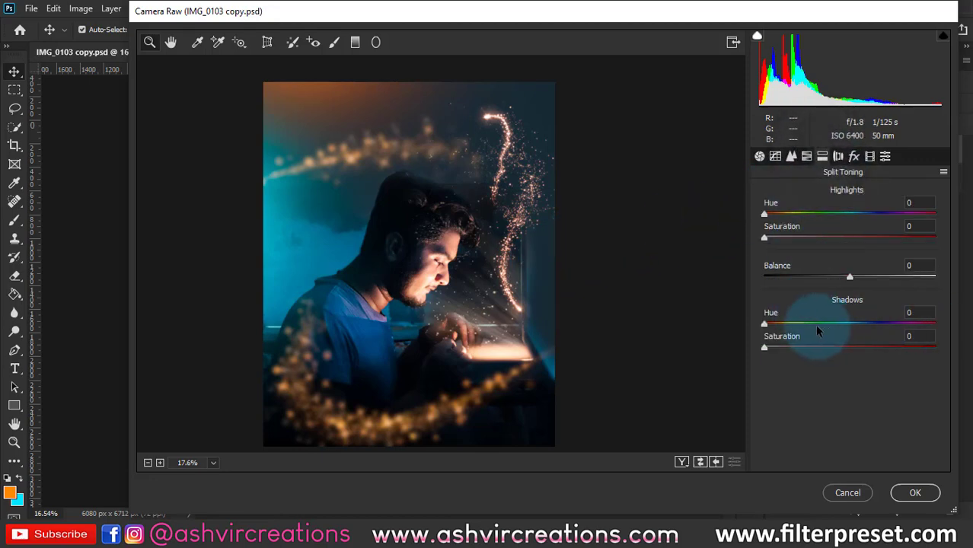
pyautogui.click(795, 347)
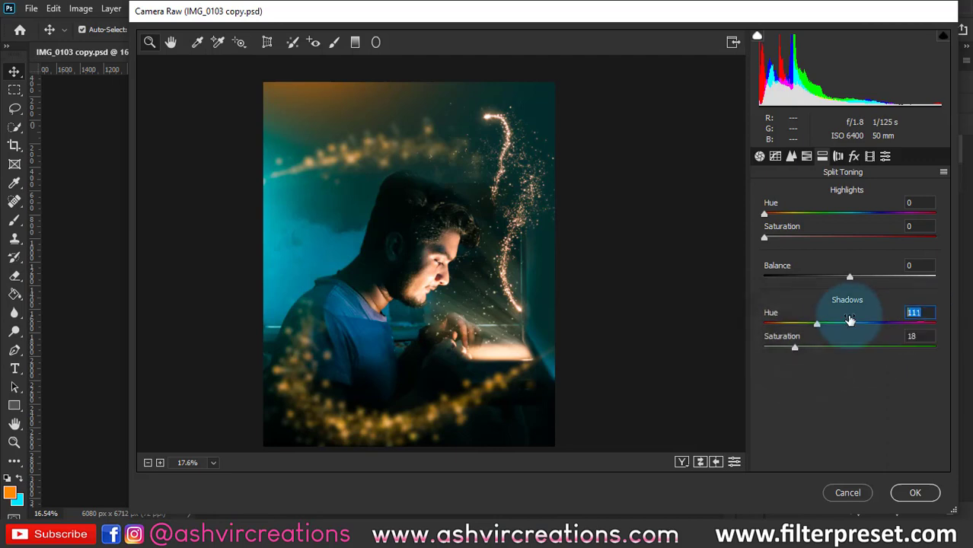
pyautogui.write('209')
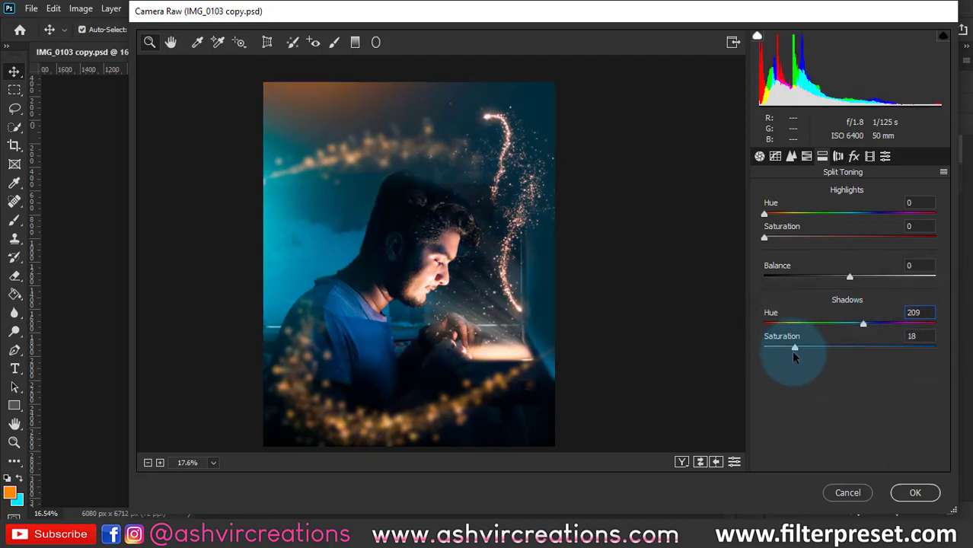
pyautogui.moveTo(837, 349); pyautogui.dragTo(729, 338)
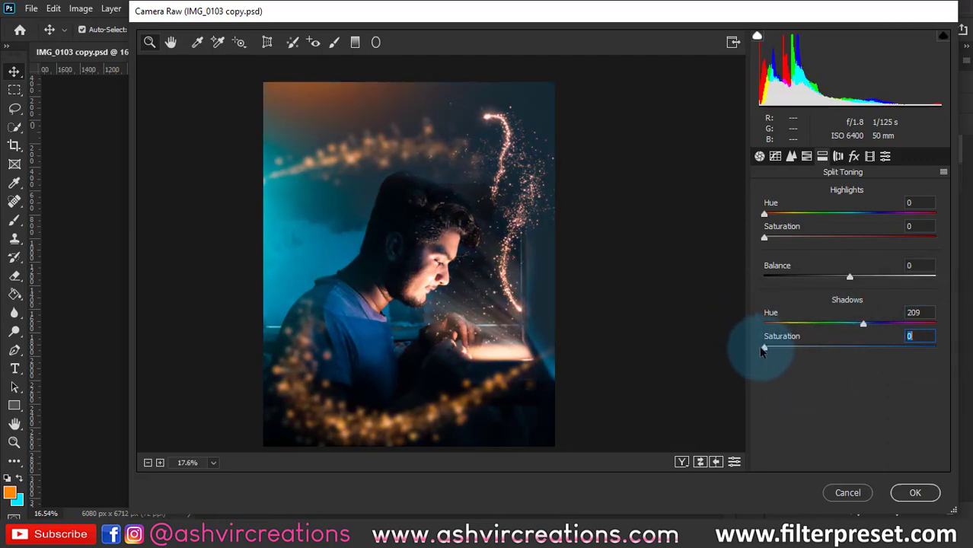
pyautogui.moveTo(790, 350)
pyautogui.mouseDown()
pyautogui.moveTo(800, 350)
pyautogui.moveTo(791, 358)
pyautogui.mouseUp()
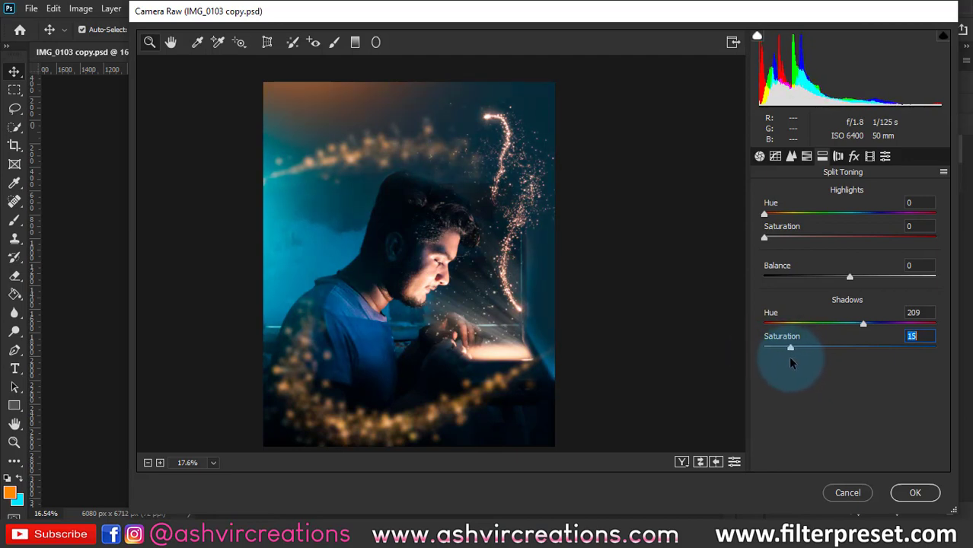
# Tint the split-toning highlights with Hue 53 and Saturation 10.
pyautogui.moveTo(765, 214); pyautogui.dragTo(870, 239)
pyautogui.moveTo(791, 218)
pyautogui.mouseDown()
pyautogui.moveTo(803, 218)
pyautogui.moveTo(776, 217)
pyautogui.mouseUp()
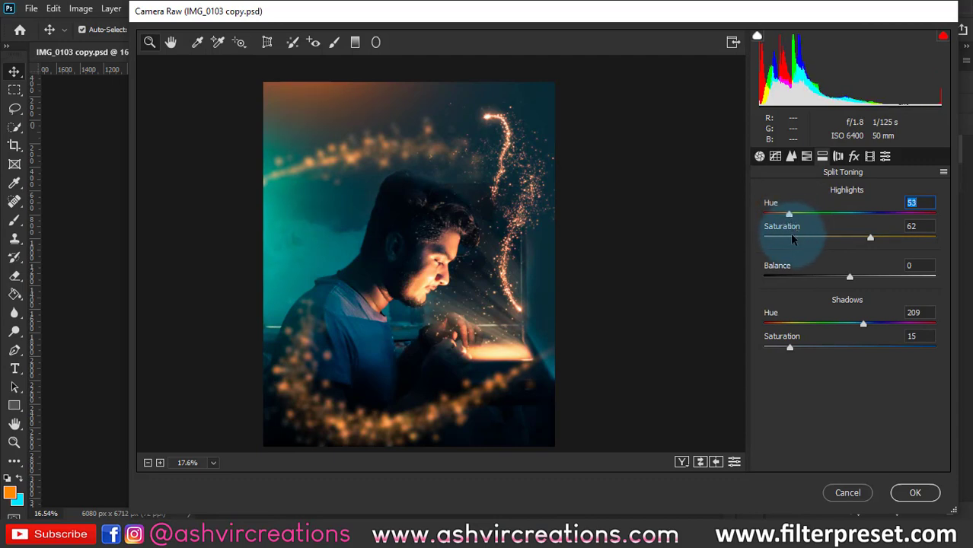
pyautogui.moveTo(790, 238); pyautogui.dragTo(767, 240)
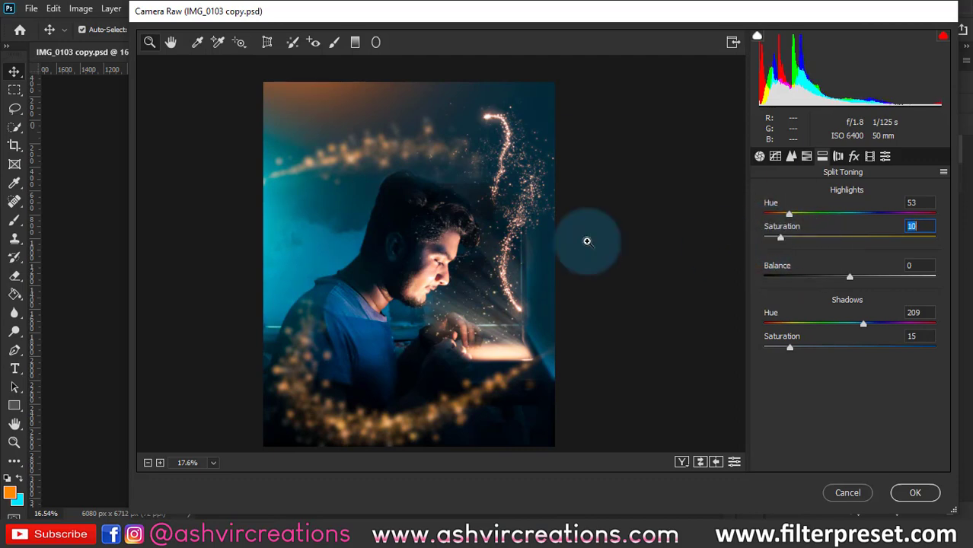
pyautogui.scroll(-2, 421, 227)
pyautogui.scroll(1, 426, 233)
# Shape the RGB point curve: lift the black point to output 10, add shadow and midtone points, and raise input 192 to 197.
pyautogui.click(775, 157)
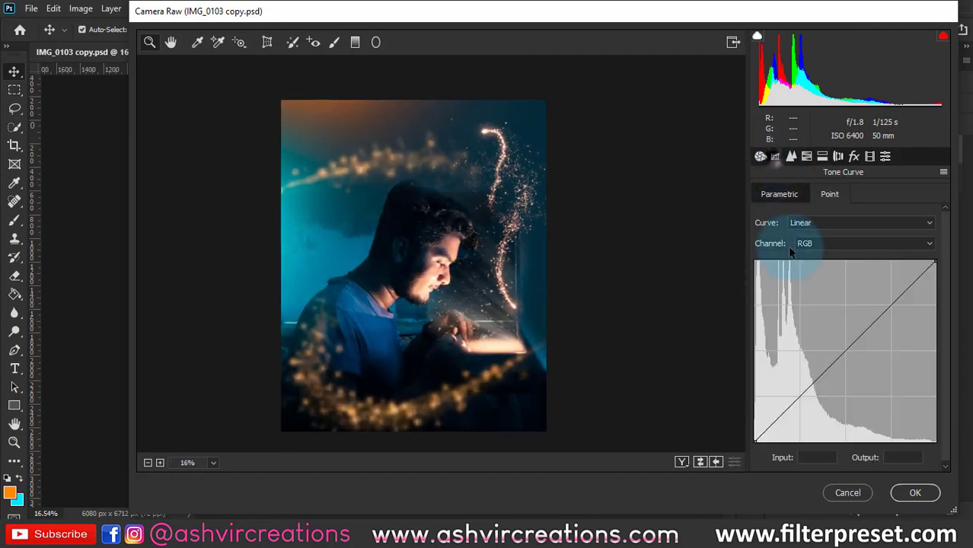
pyautogui.moveTo(755, 442); pyautogui.dragTo(749, 435)
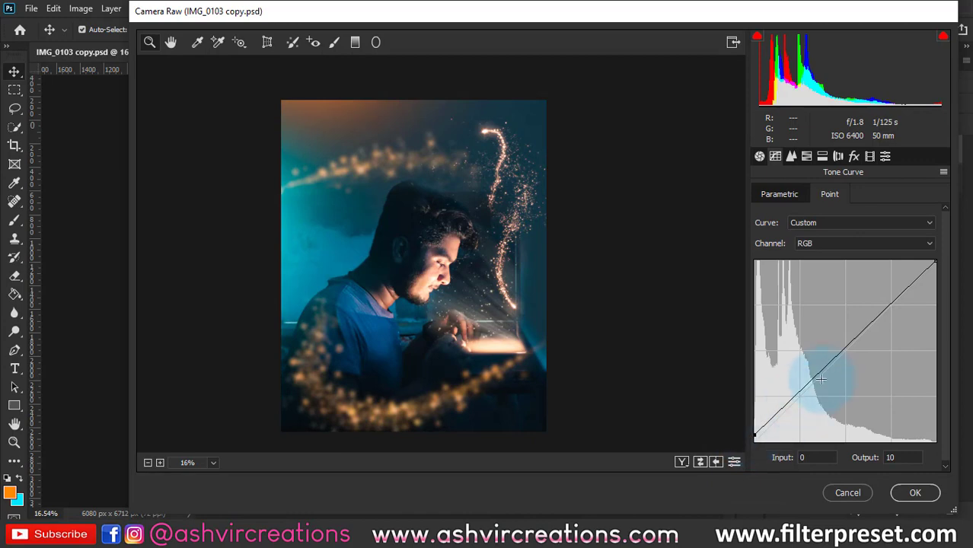
pyautogui.moveTo(837, 359); pyautogui.dragTo(799, 397)
pyautogui.moveTo(888, 307); pyautogui.dragTo(891, 301)
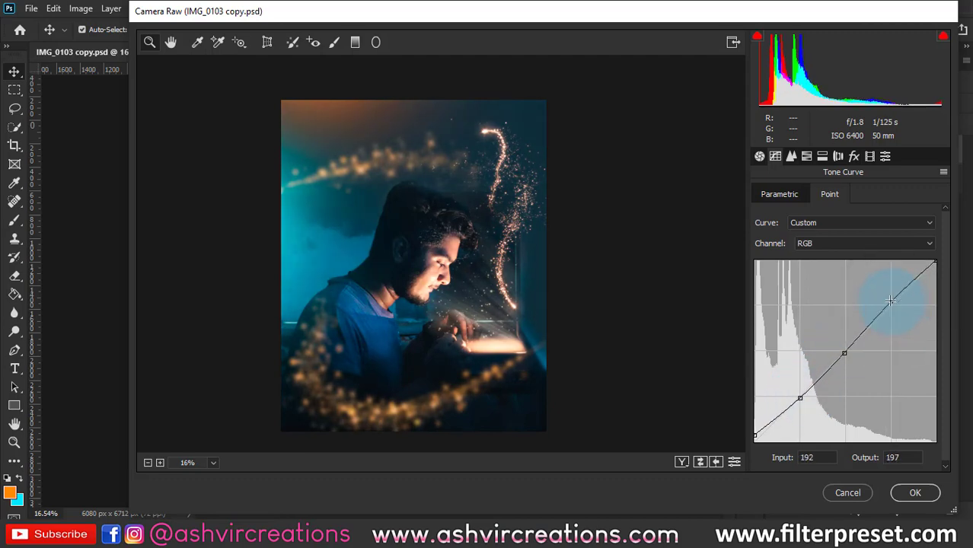
pyautogui.click(913, 493)
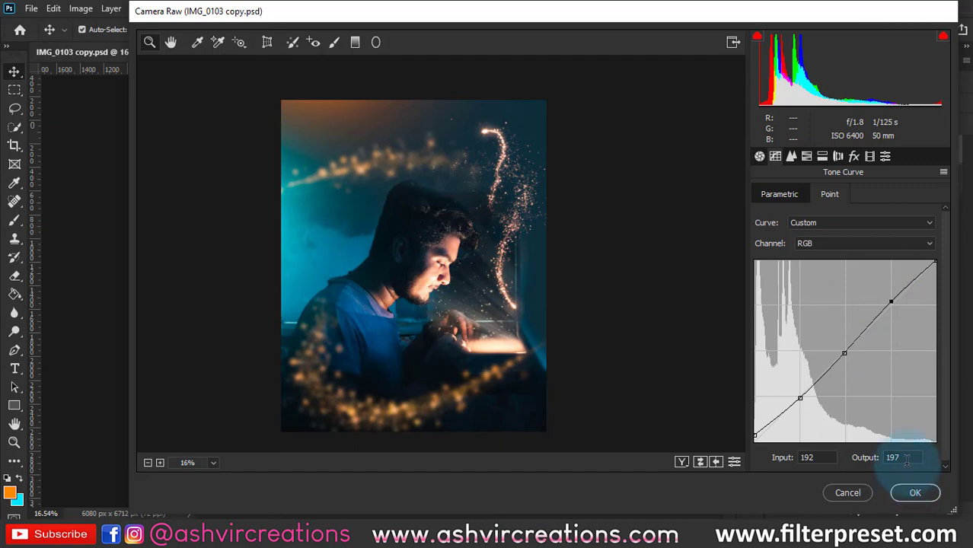
pyautogui.scroll(-3, 473, 305)
pyautogui.scroll(3, 474, 304)
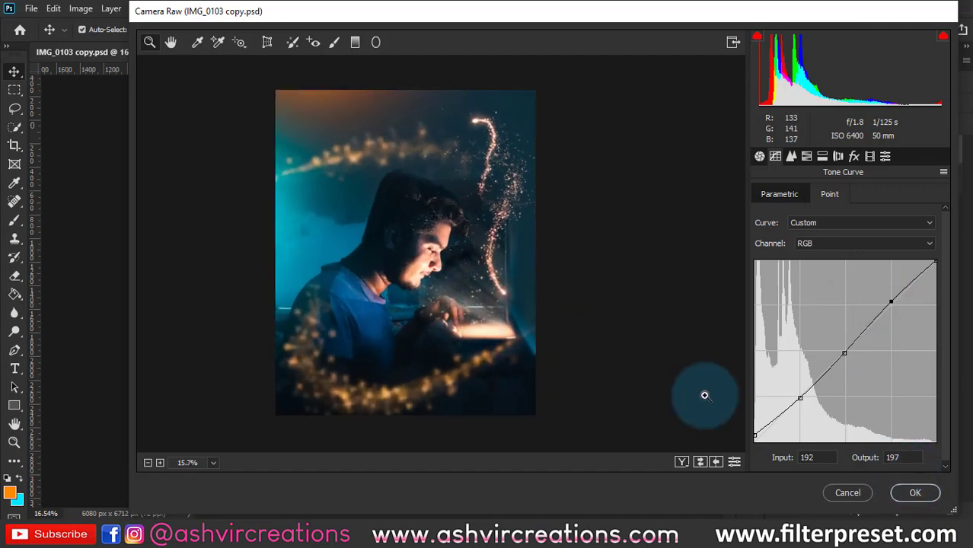
# Review the basic adjustments and apply the Camera Raw grade to the merged layer.
pyautogui.click(759, 156)
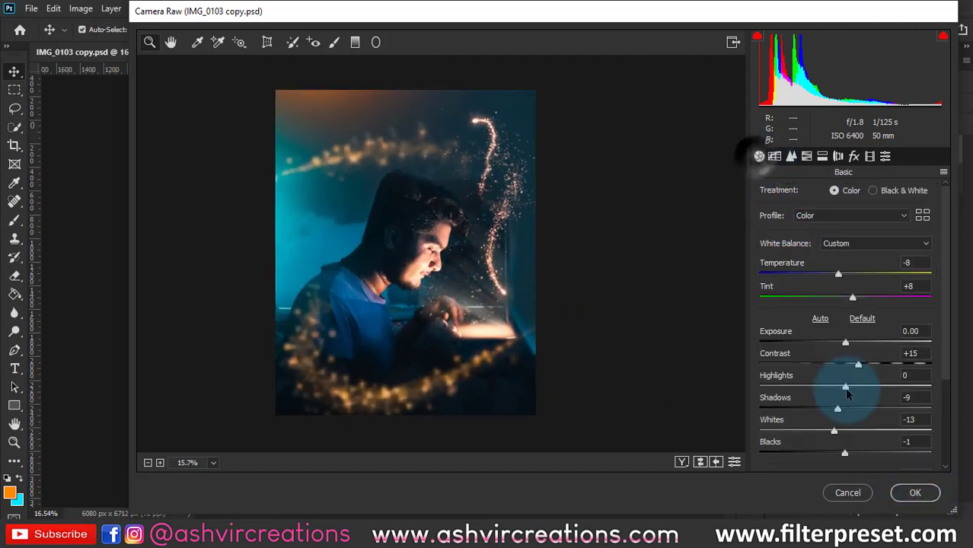
pyautogui.scroll(-3, 844, 390)
pyautogui.click(918, 493)
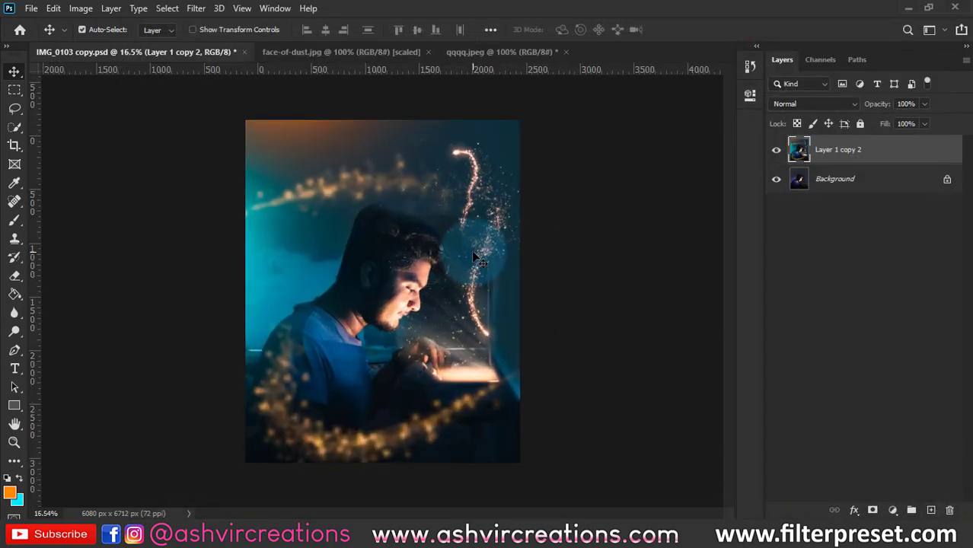
# Compare the graded portrait with the original Background by toggling the visibility of Layer 1 copy 2, examining the face, hands and particle trails.
pyautogui.scroll(1, 471, 250)
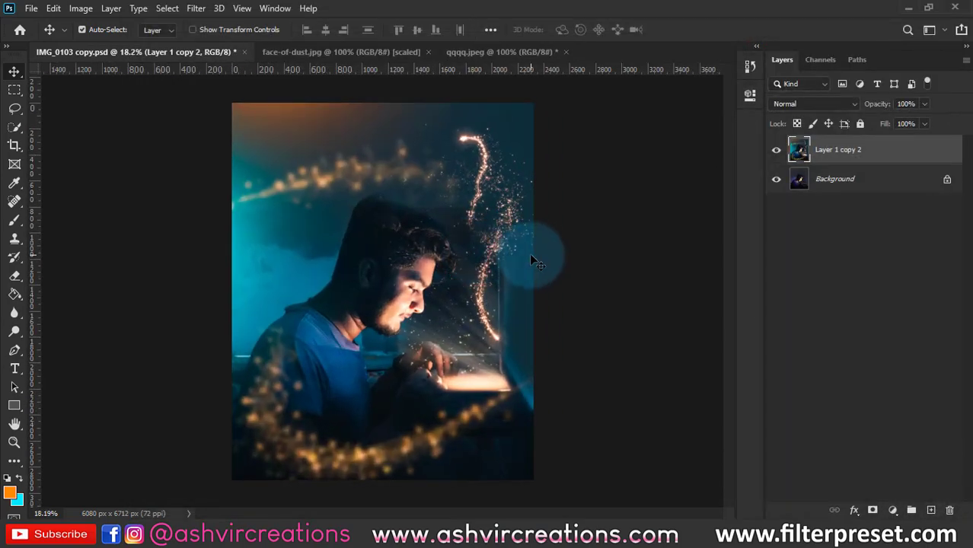
pyautogui.click(777, 151)
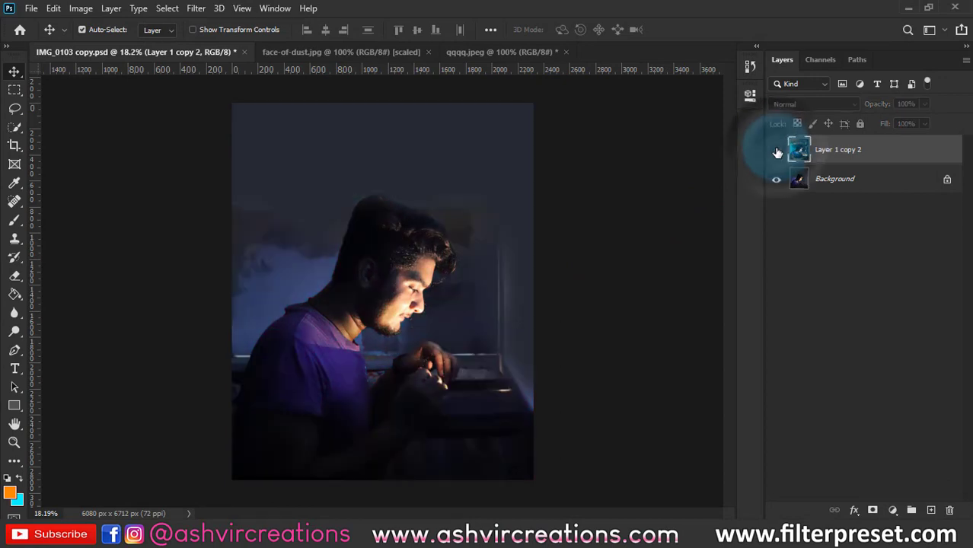
pyautogui.click(777, 151)
pyautogui.scroll(1, 635, 271)
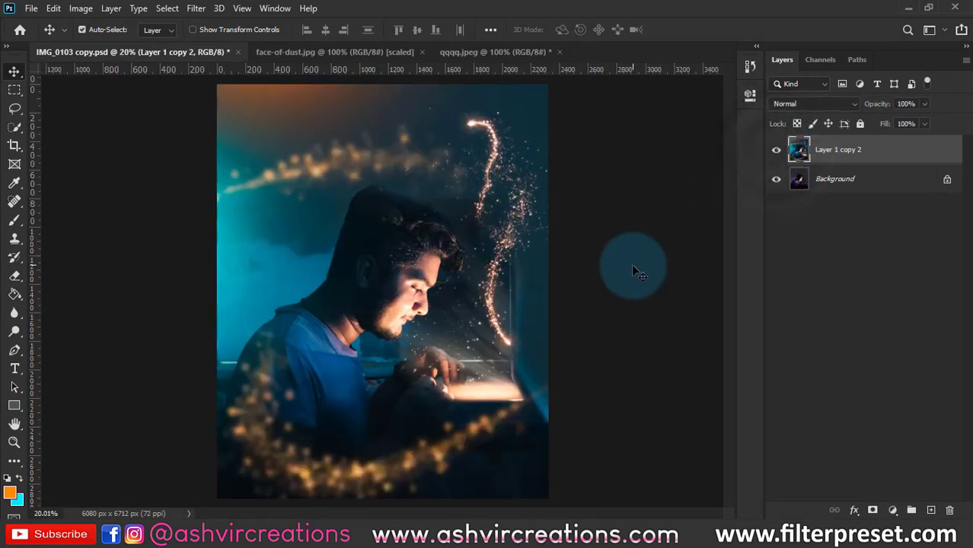
pyautogui.scroll(2, 633, 268)
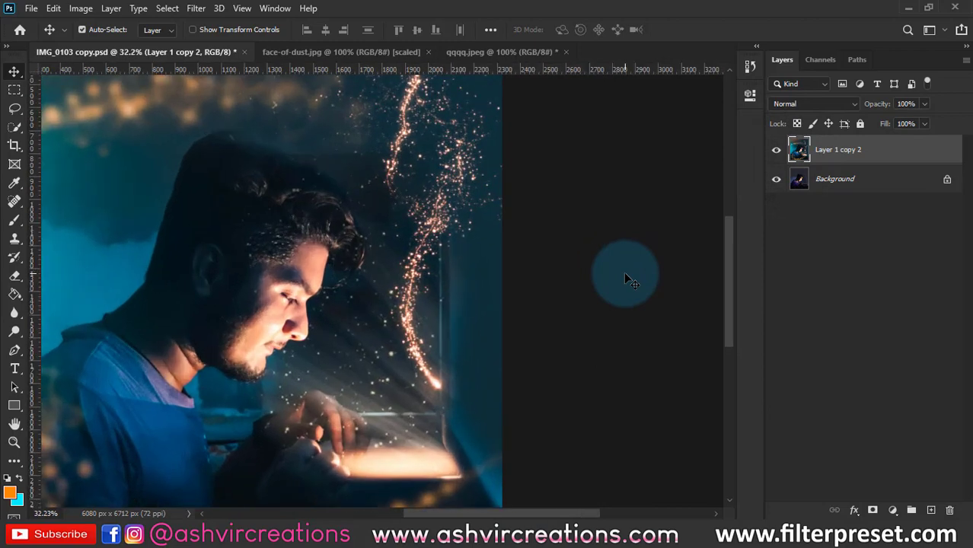
pyautogui.scroll(-1, 625, 279)
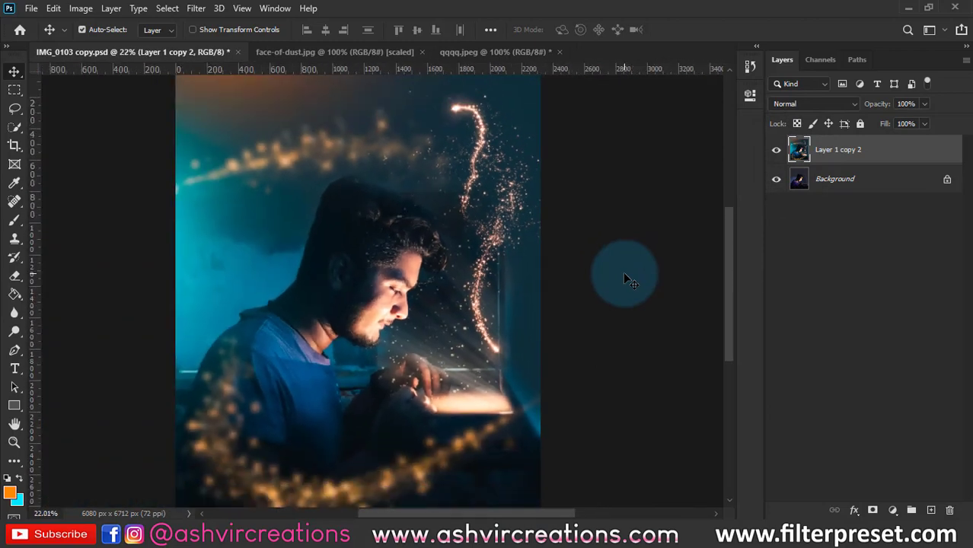
pyautogui.click(776, 151)
pyautogui.click(776, 152)
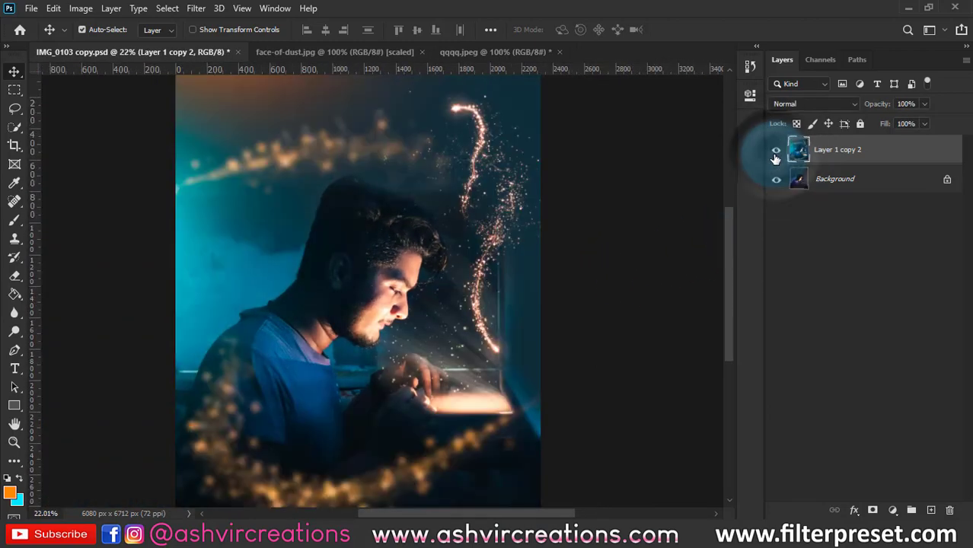
pyautogui.click(776, 150)
pyautogui.click(776, 151)
pyautogui.scroll(3, 560, 359)
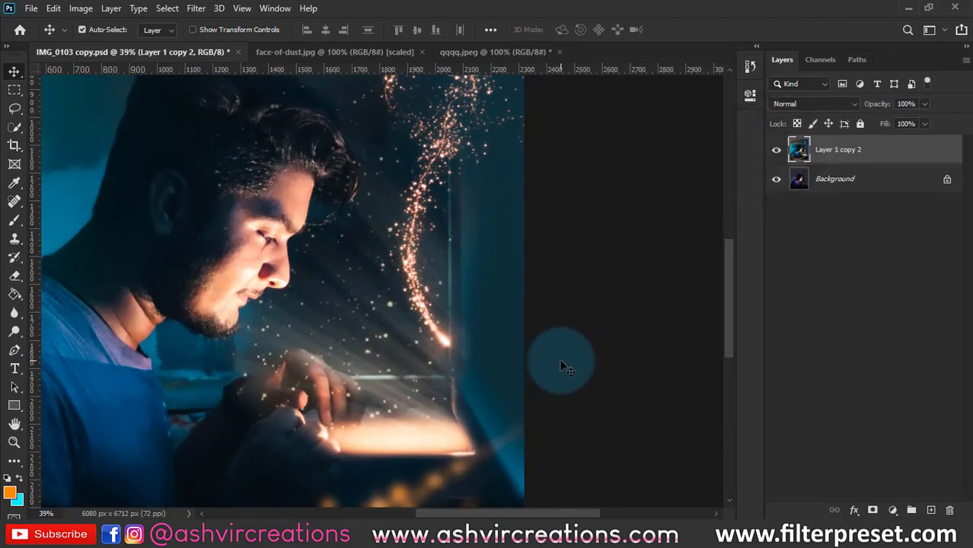
pyautogui.scroll(-4, 561, 361)
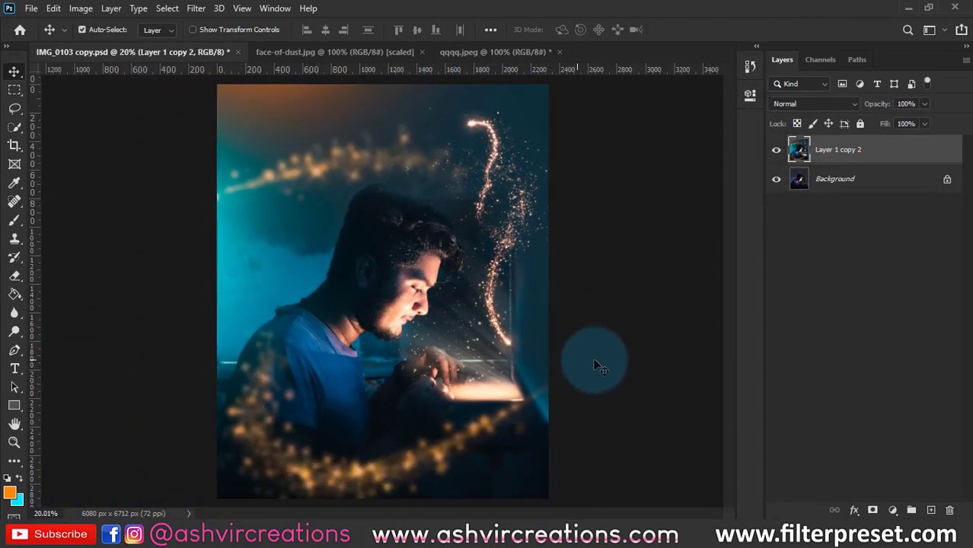
pyautogui.scroll(2, 599, 389)
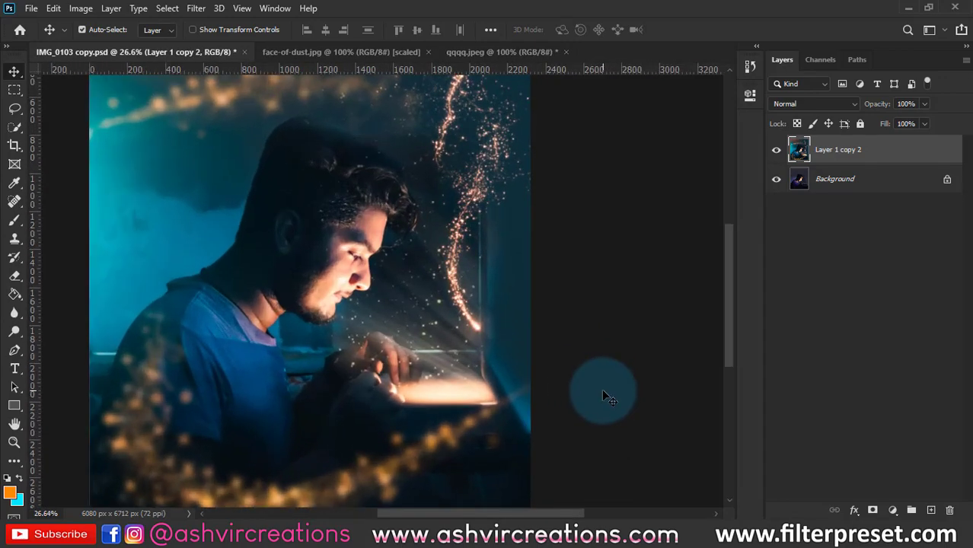
pyautogui.click(776, 151)
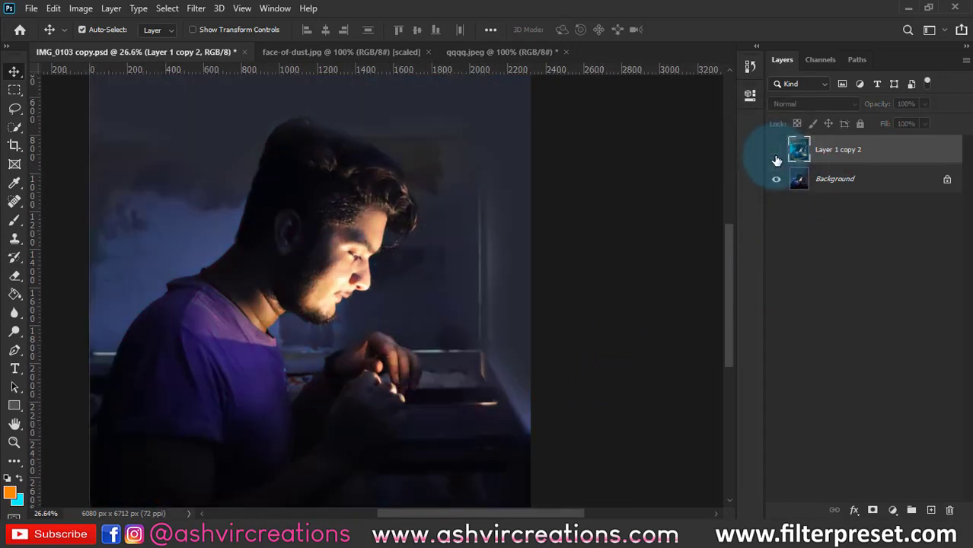
pyautogui.click(776, 157)
pyautogui.click(776, 156)
pyautogui.click(777, 157)
pyautogui.click(776, 157)
pyautogui.click(776, 157)
pyautogui.click(776, 157)
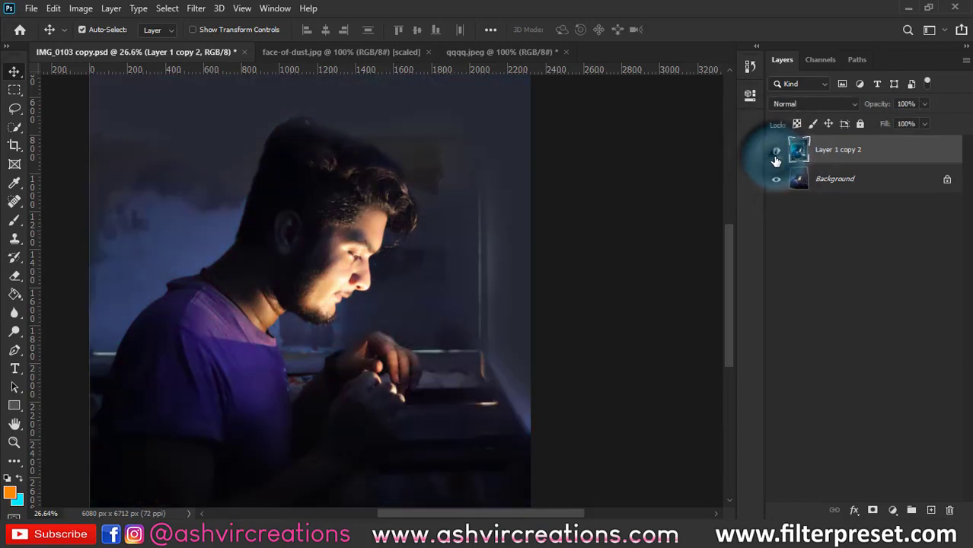
pyautogui.click(776, 157)
pyautogui.scroll(-3, 645, 218)
pyautogui.scroll(1, 645, 218)
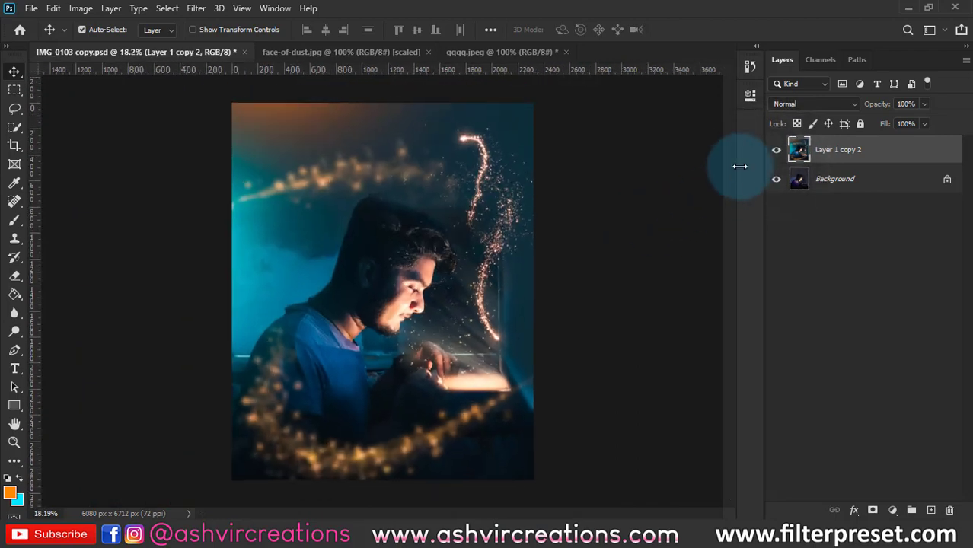
pyautogui.click(776, 150)
pyautogui.click(776, 150)
pyautogui.scroll(1, 686, 290)
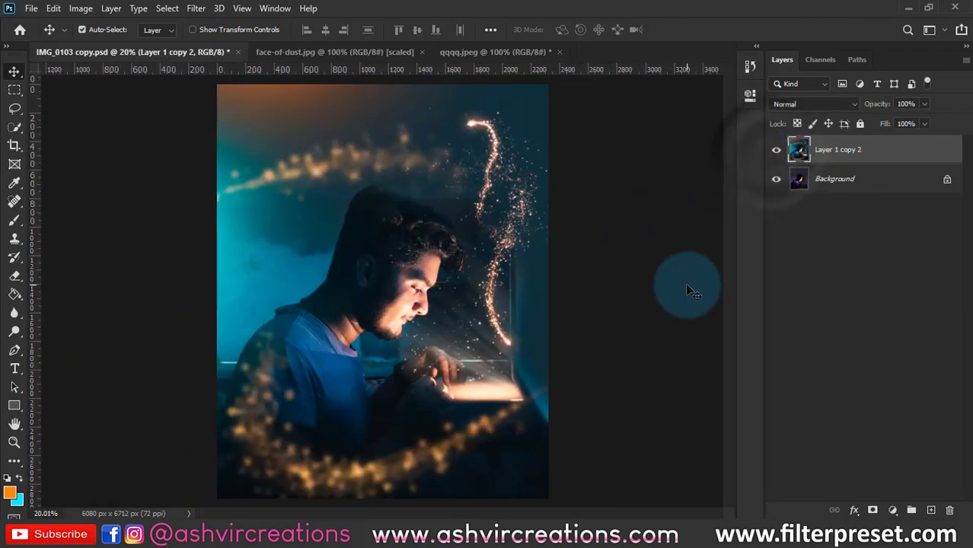